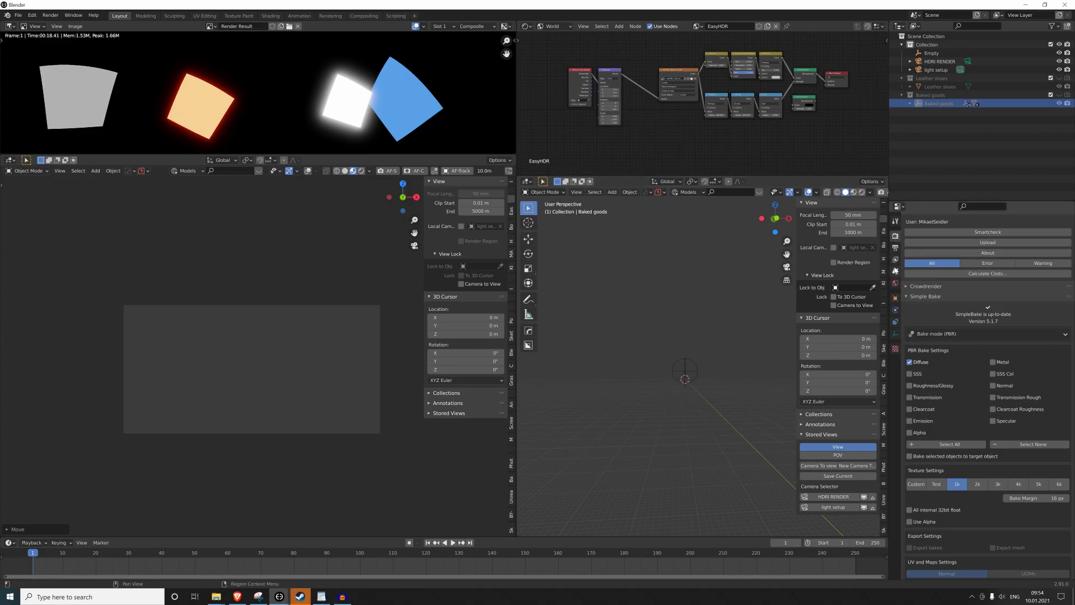
Show the output settings and locate the HDRI RENDER and light setup cameras in the scene.
click(895, 259)
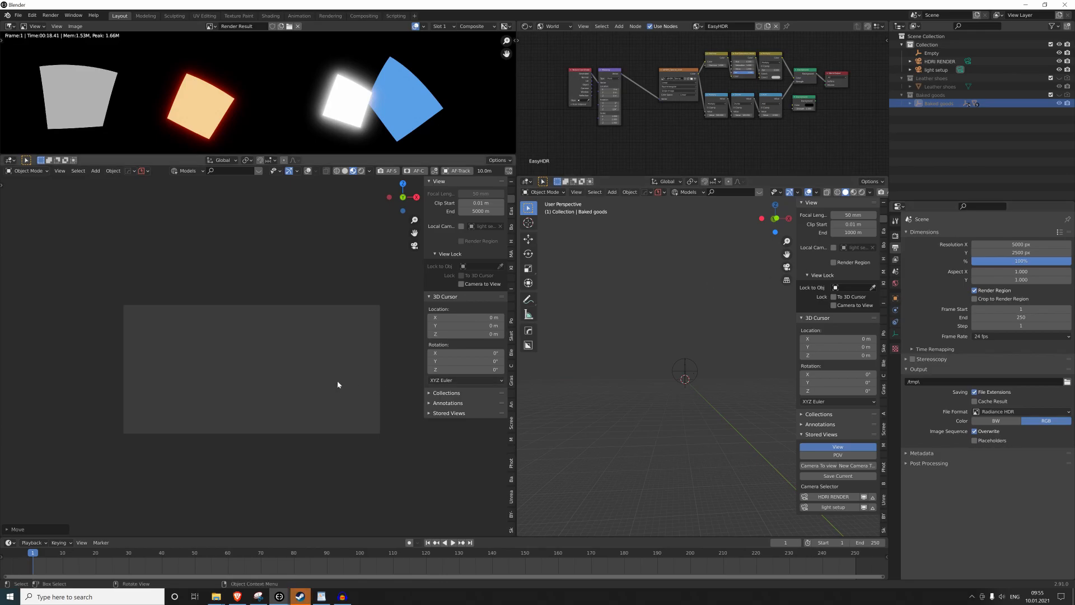
shift+middle_drag(708, 374, 694, 381)
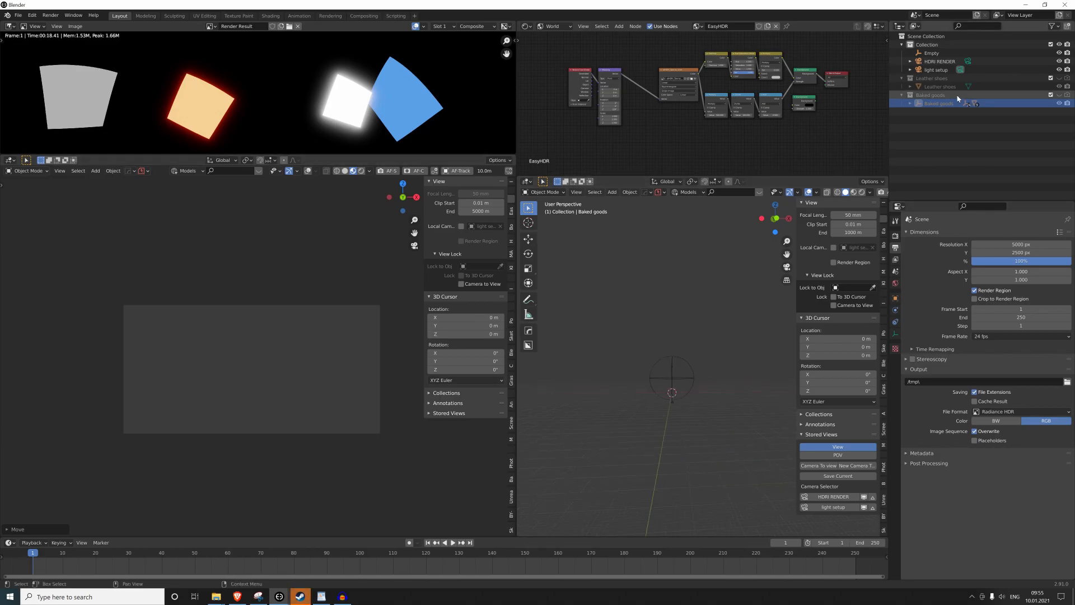
click(936, 70)
ctrl+click(940, 61)
key(KP_Decimal)
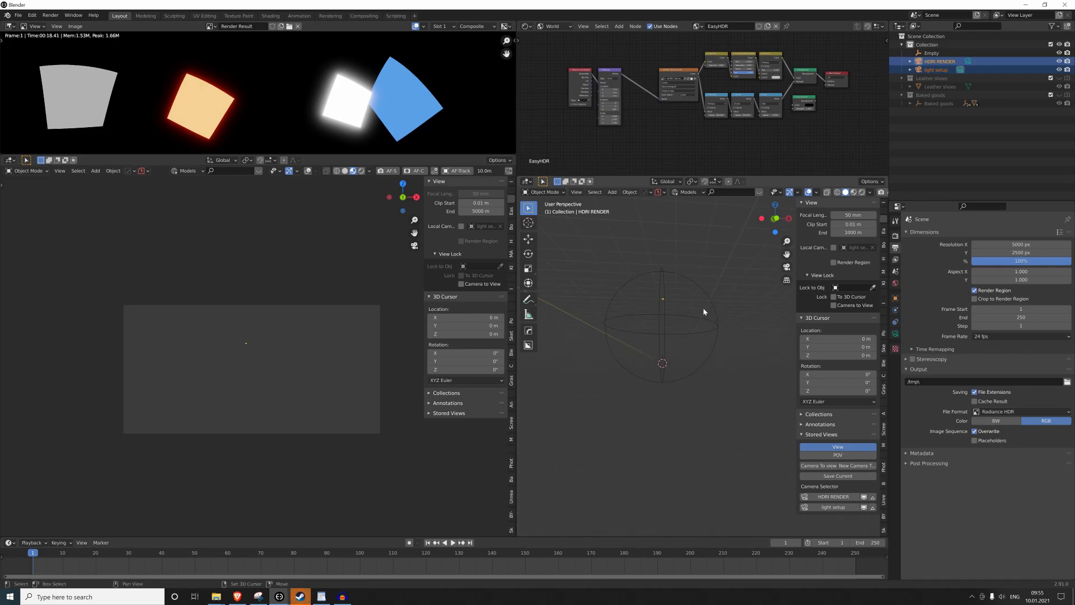
middle_drag(717, 323, 697, 277)
scroll(650, 314, up, 8)
click(644, 282)
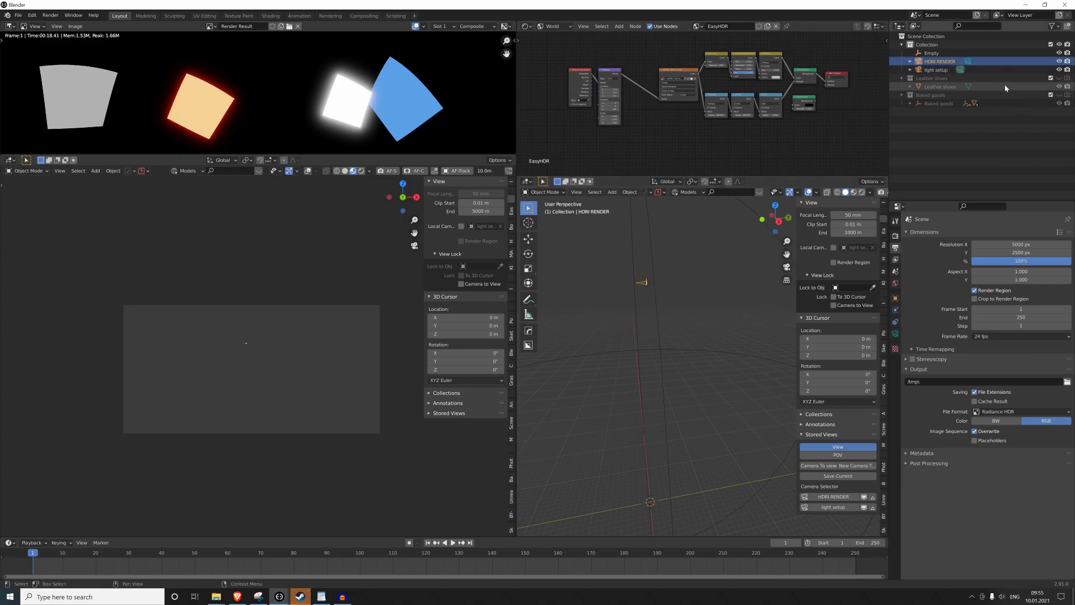
Set the render engine to Cycles and show the panoramic lens settings of the HDRI RENDER camera.
click(895, 334)
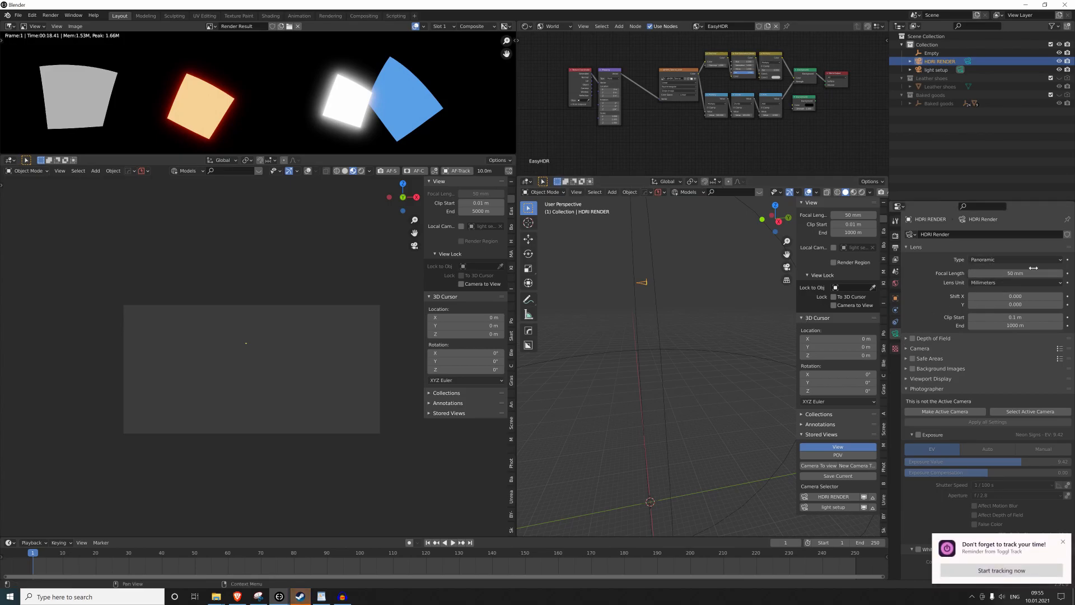
click(896, 235)
click(1019, 234)
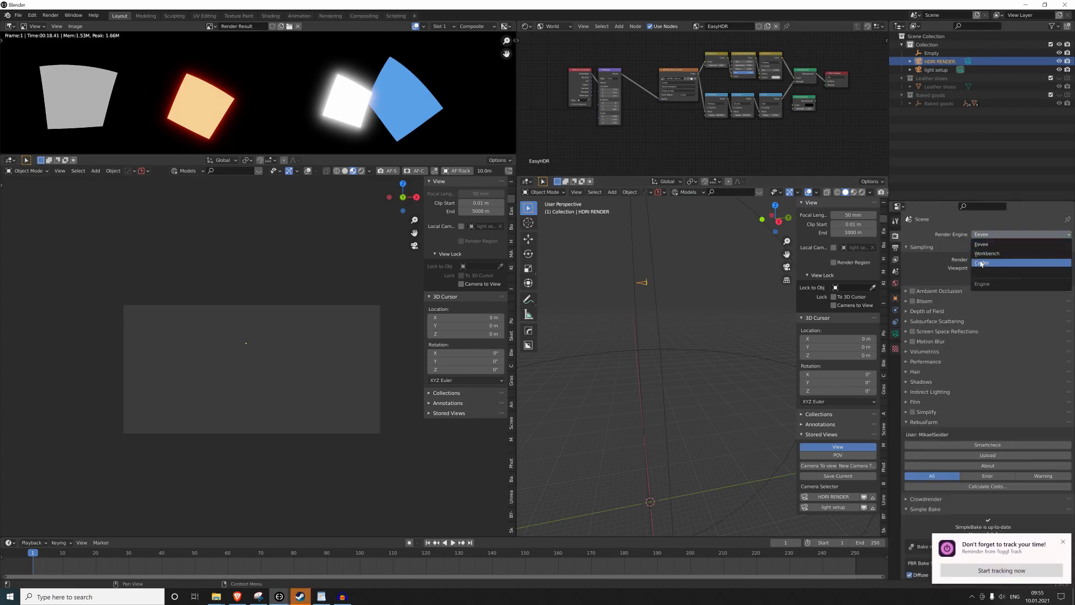
click(981, 263)
click(895, 334)
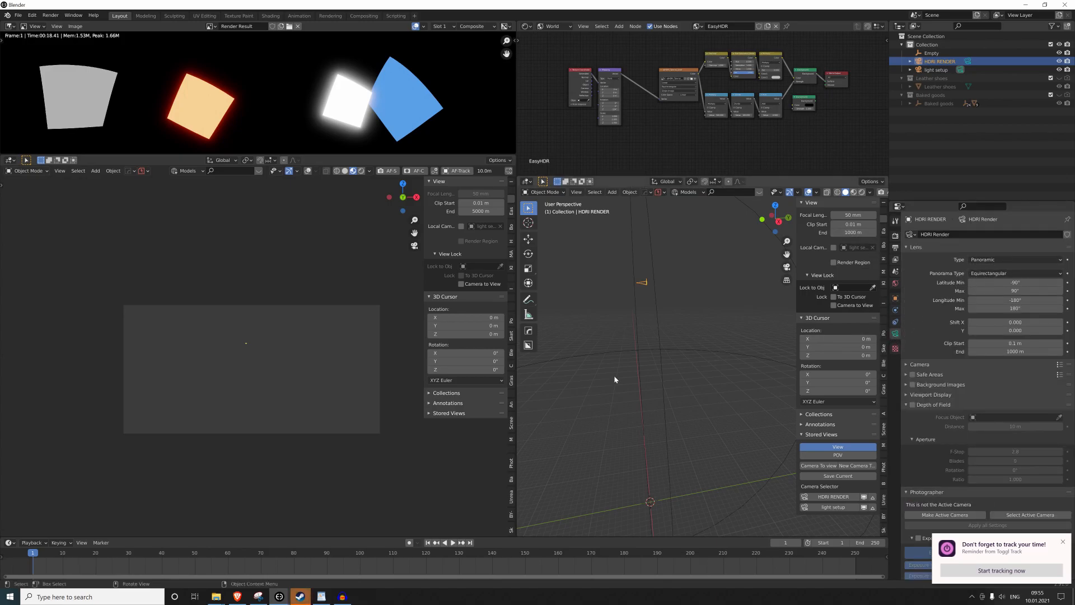
Select the light setup camera and examine its lens settings and its surroundings in the scene.
middle_drag(613, 340, 587, 311)
click(930, 69)
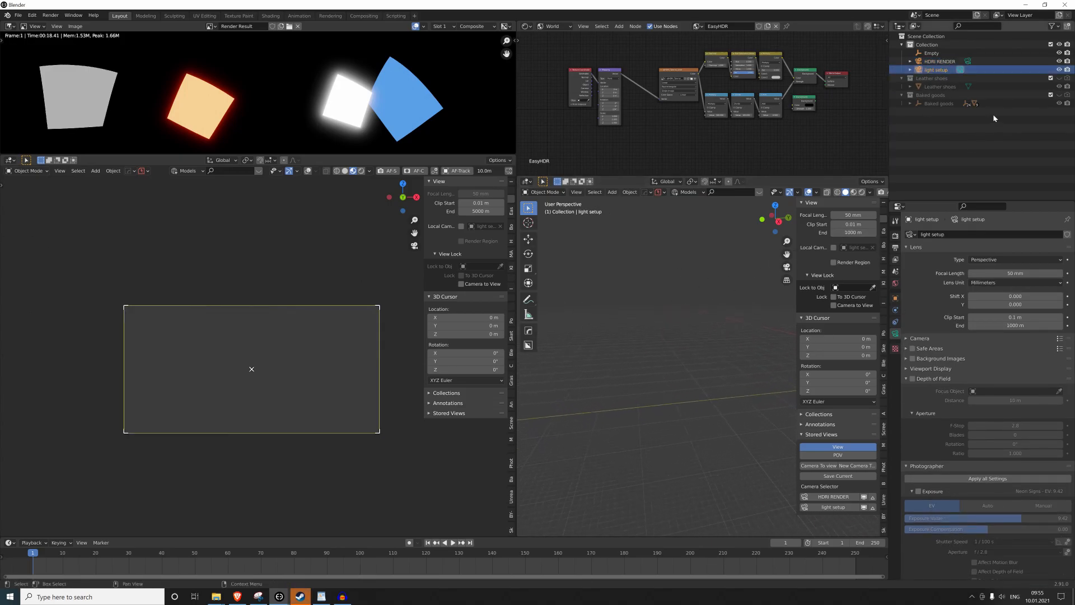
middle_drag(706, 251, 716, 306)
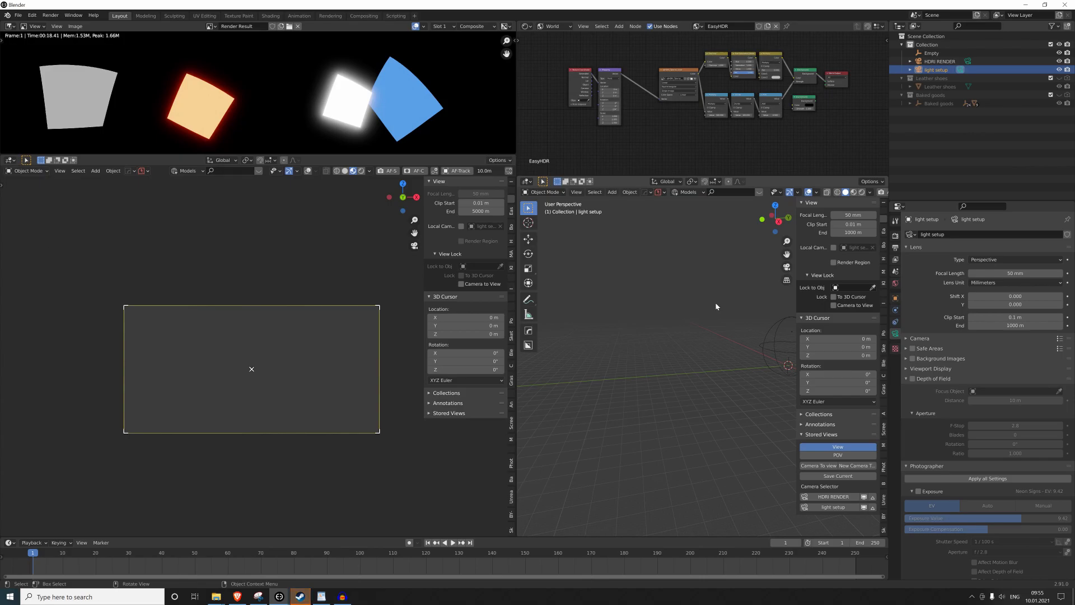
middle_drag(698, 331, 642, 299)
scroll(696, 324, up, 4)
middle_drag(695, 323, 668, 285)
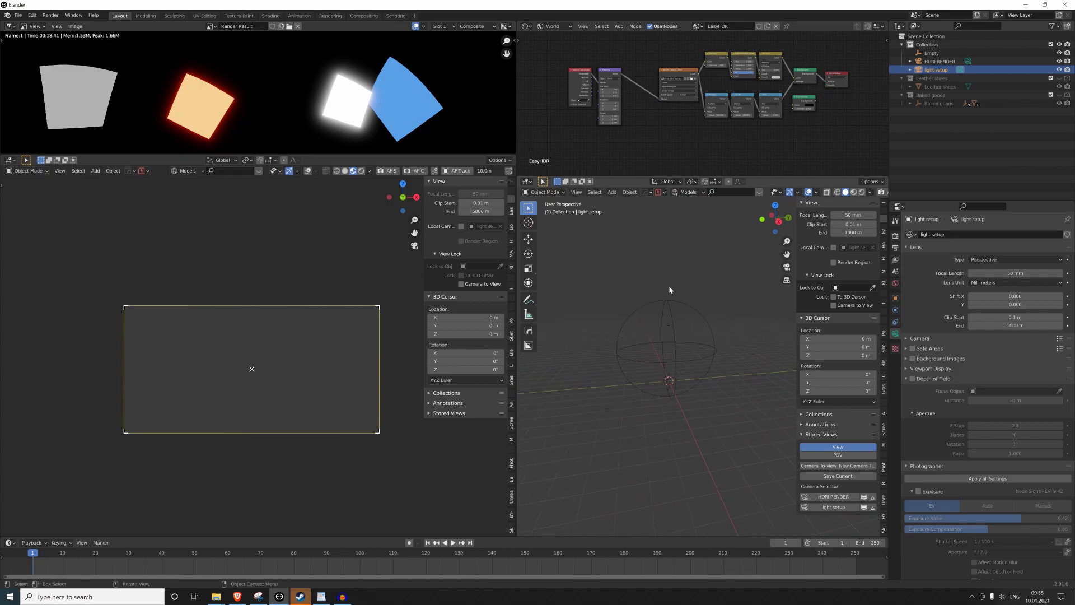
click(636, 284)
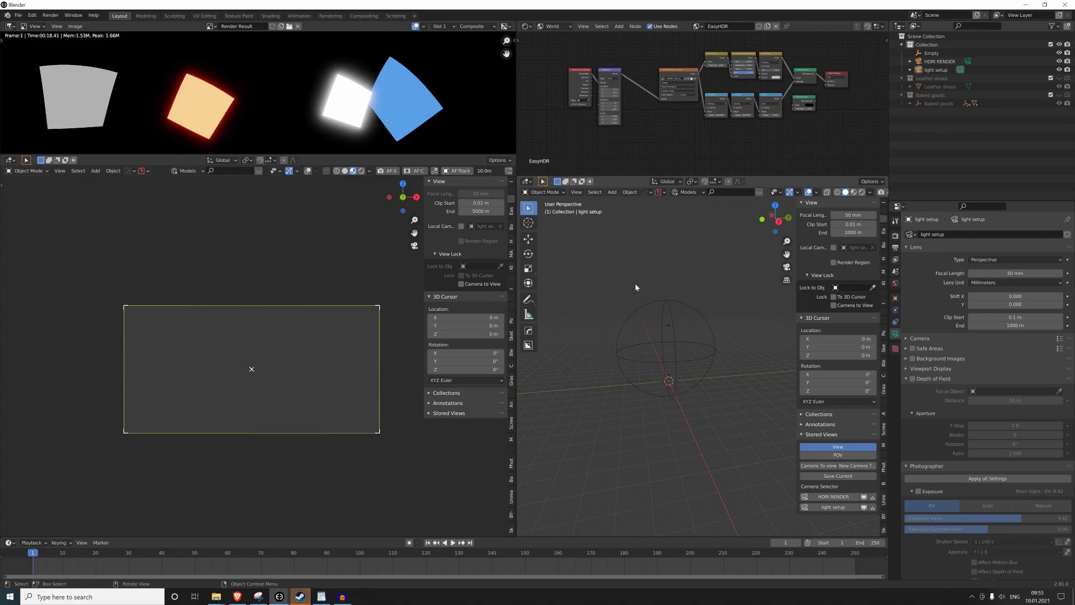
scroll(634, 289, down, 3)
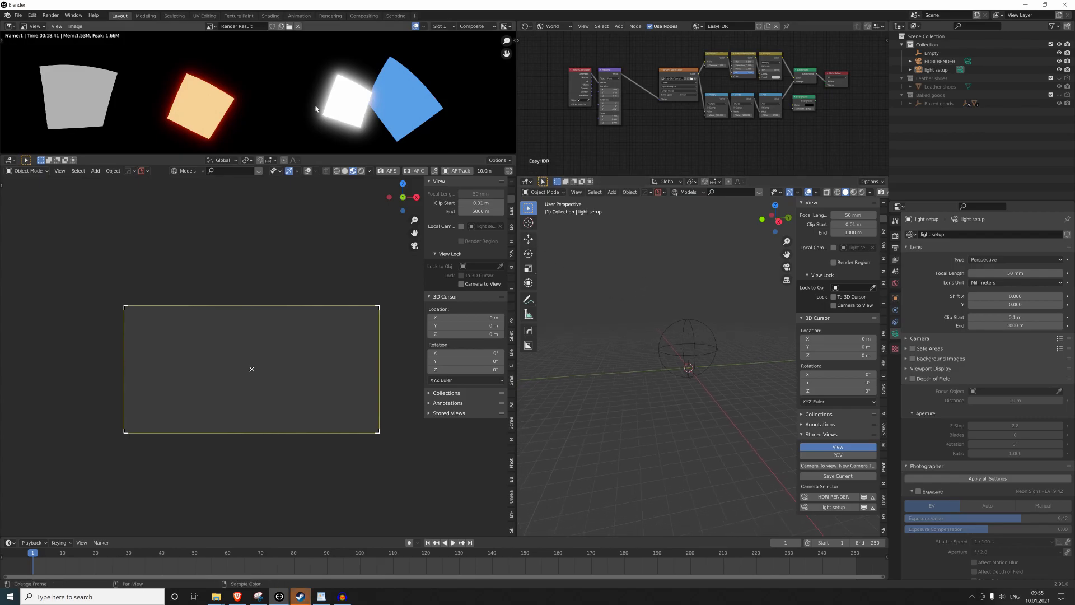
Show the entire render result image to examine the four light shapes.
scroll(311, 99, down, 4)
middle_drag(310, 98, 320, 82)
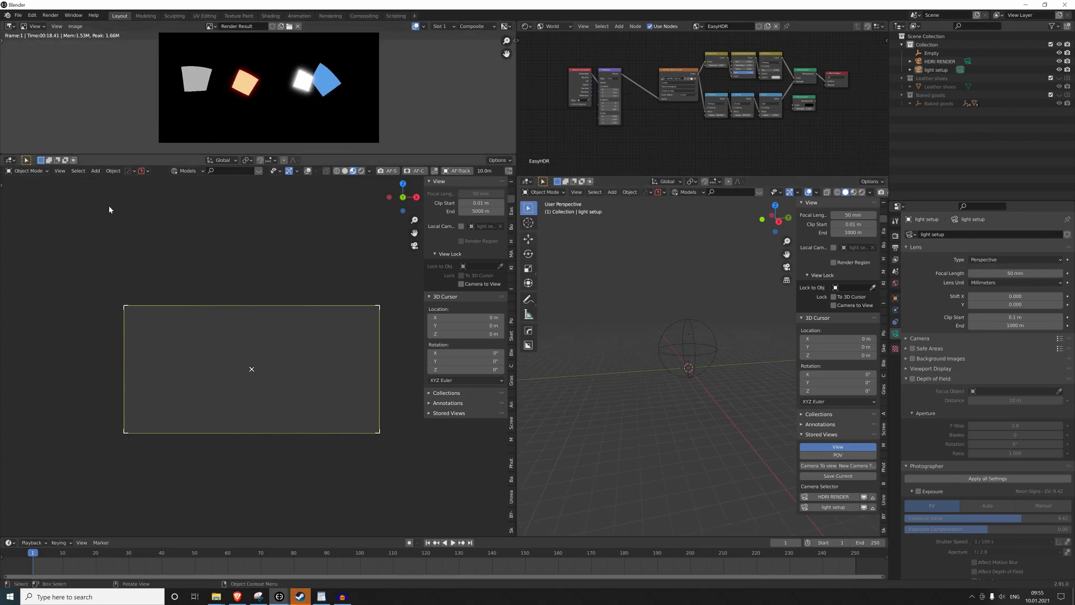
scroll(308, 103, up, 1)
middle_drag(319, 101, 317, 103)
scroll(314, 100, down, 1)
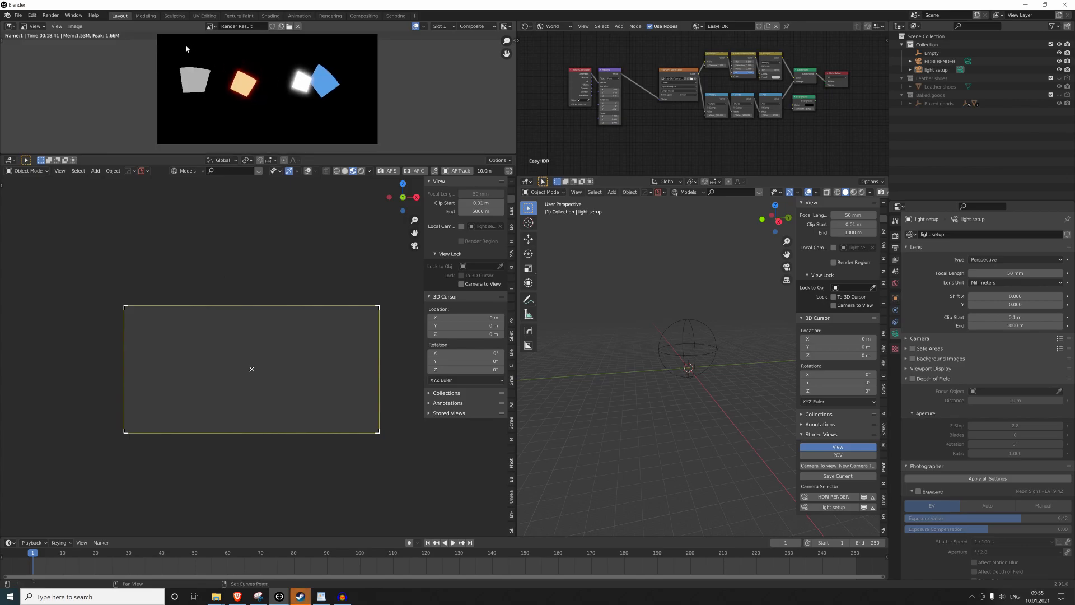
middle_drag(186, 46, 186, 49)
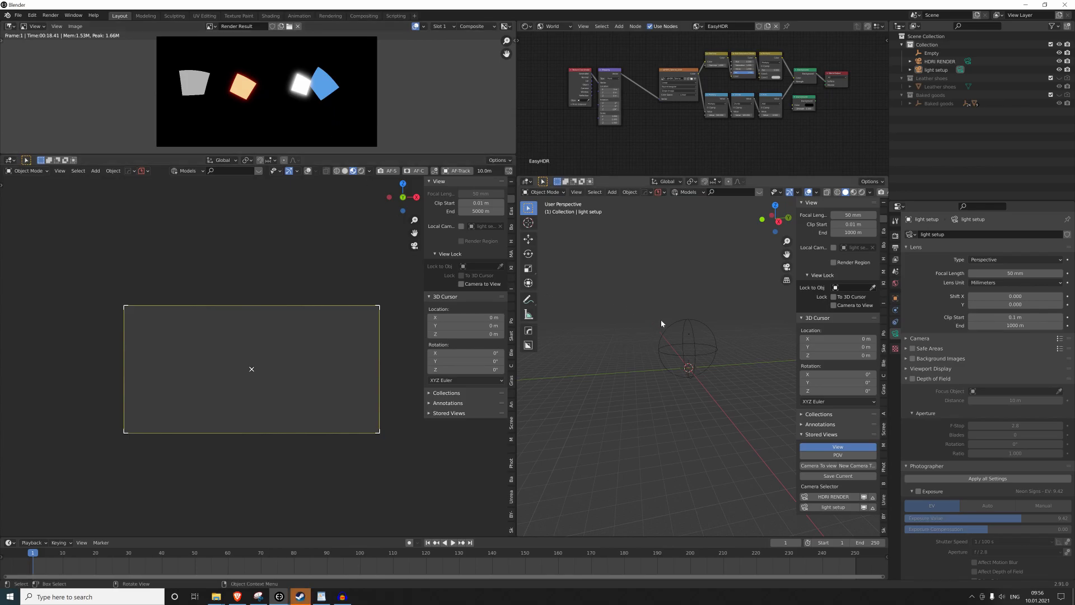
key(shift+a)
key(Escape)
key(shift+a)
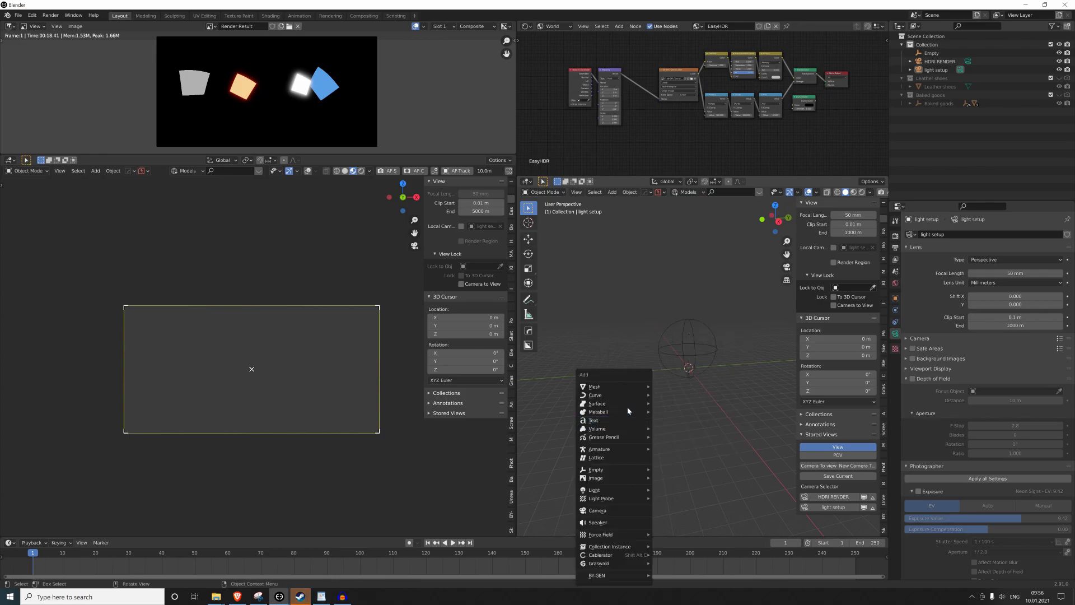
mouse_move(604, 494)
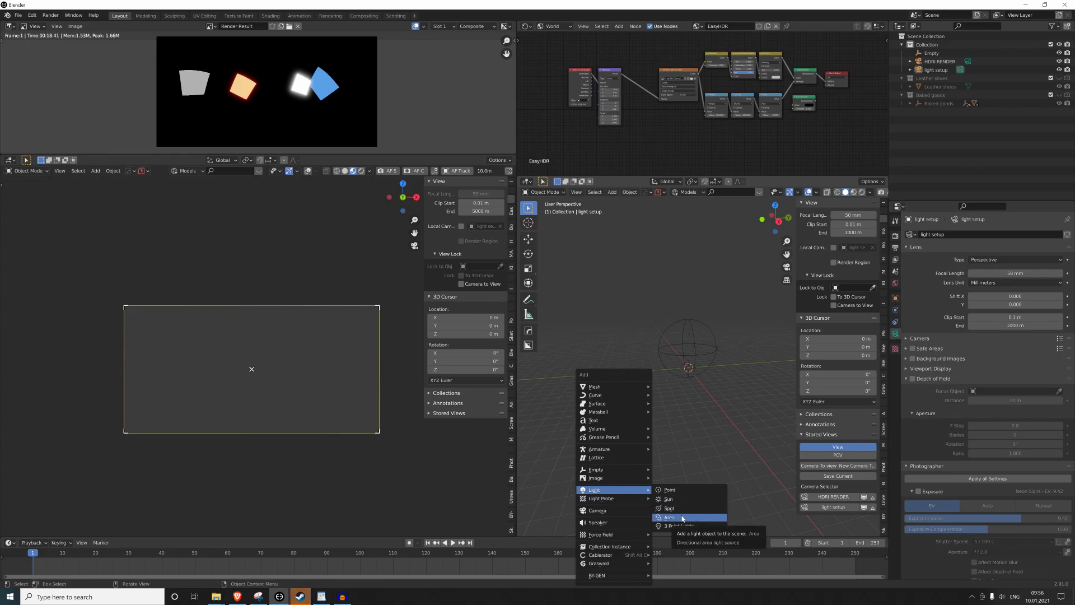
key(Escape)
key(Escape)
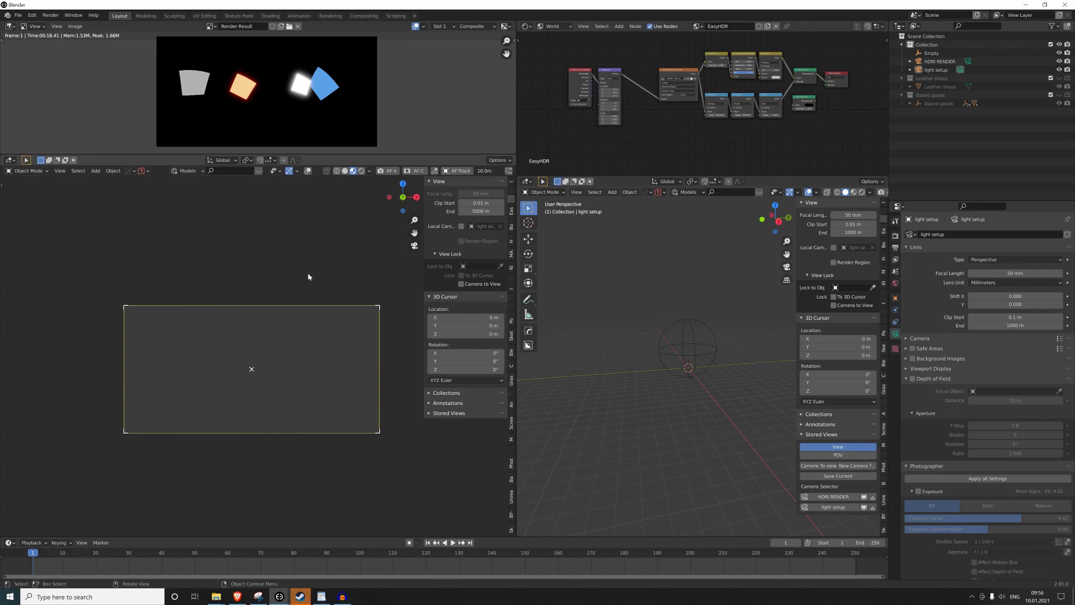
Preview the Leather shoes collection in the camera view and the front orthographic view, and hide it again.
key(KP_1)
scroll(345, 295, up, 1)
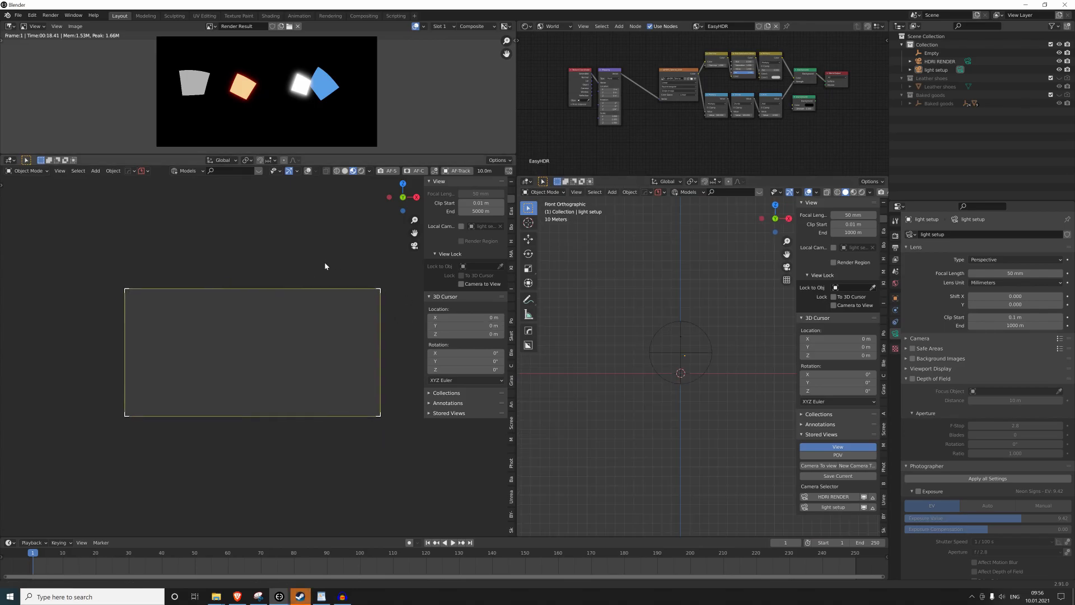
scroll(321, 267, up, 3)
shift+middle_drag(321, 270, 319, 258)
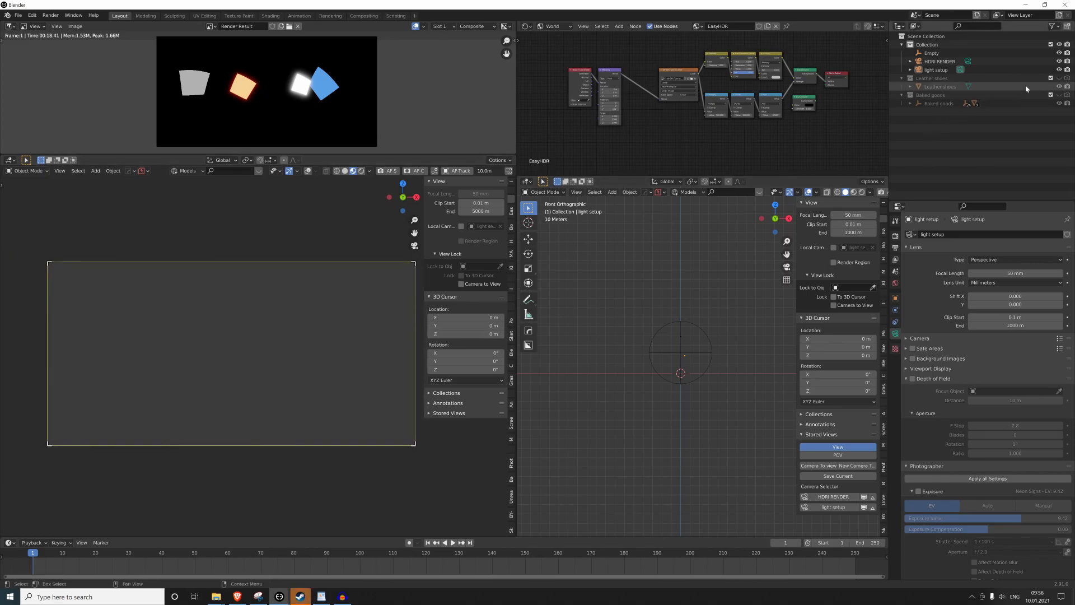
click(1059, 78)
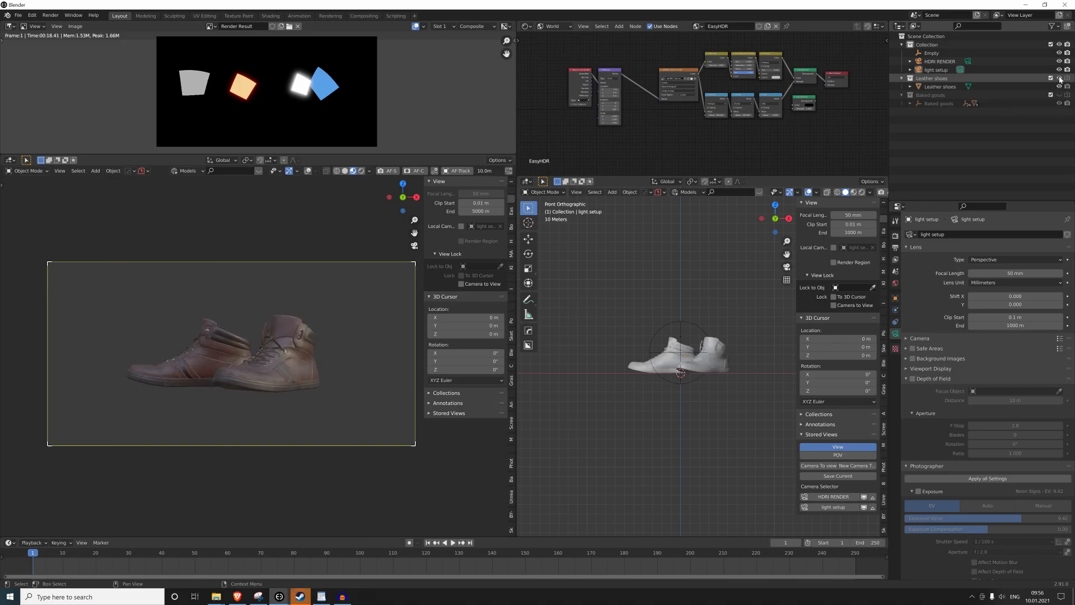
click(511, 529)
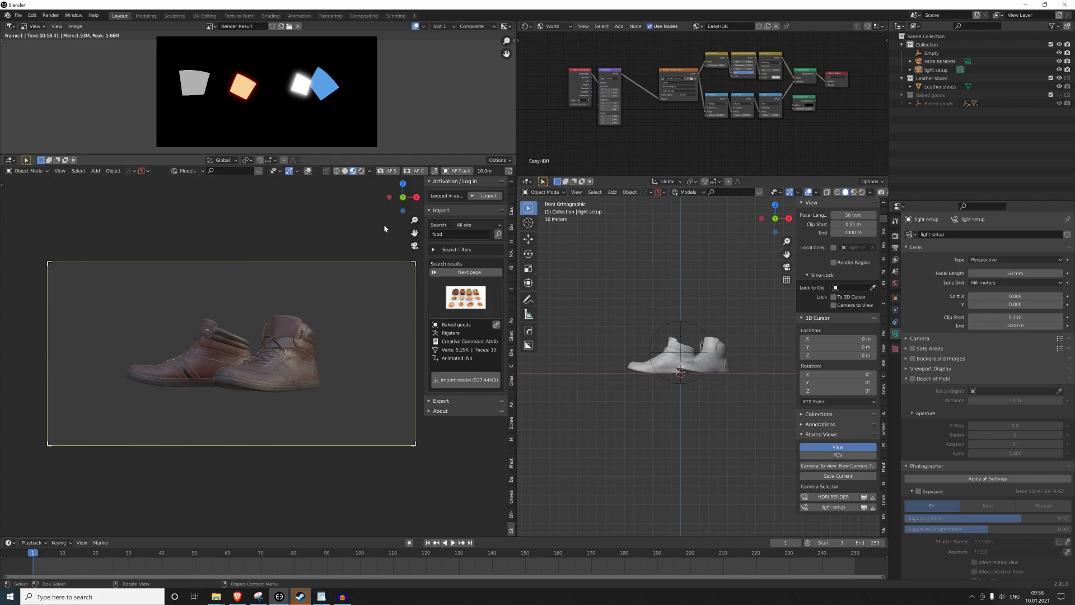
scroll(249, 371, up, 2)
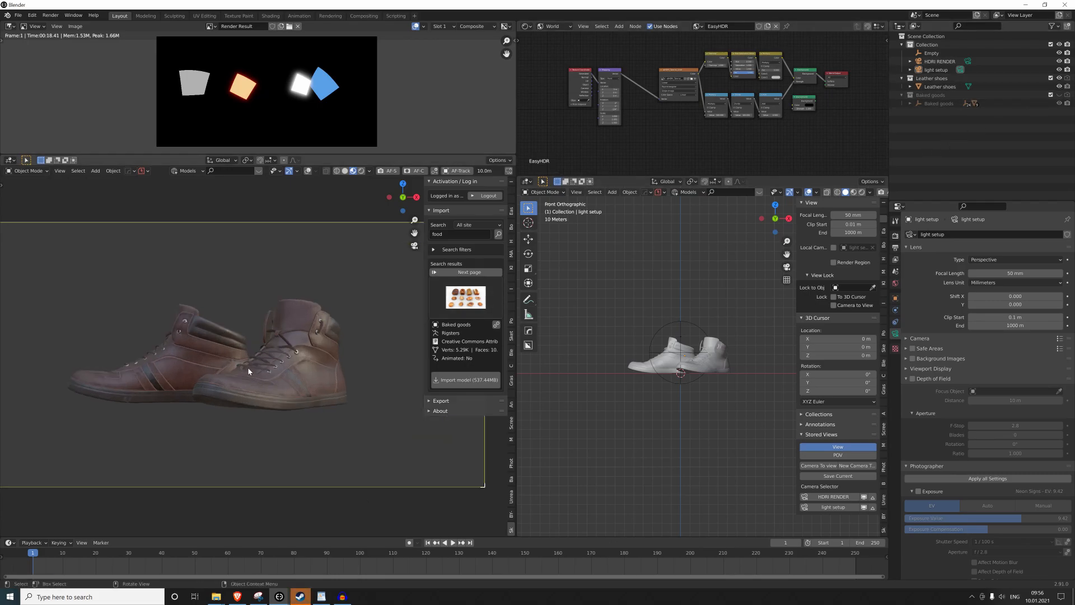
scroll(323, 331, down, 2)
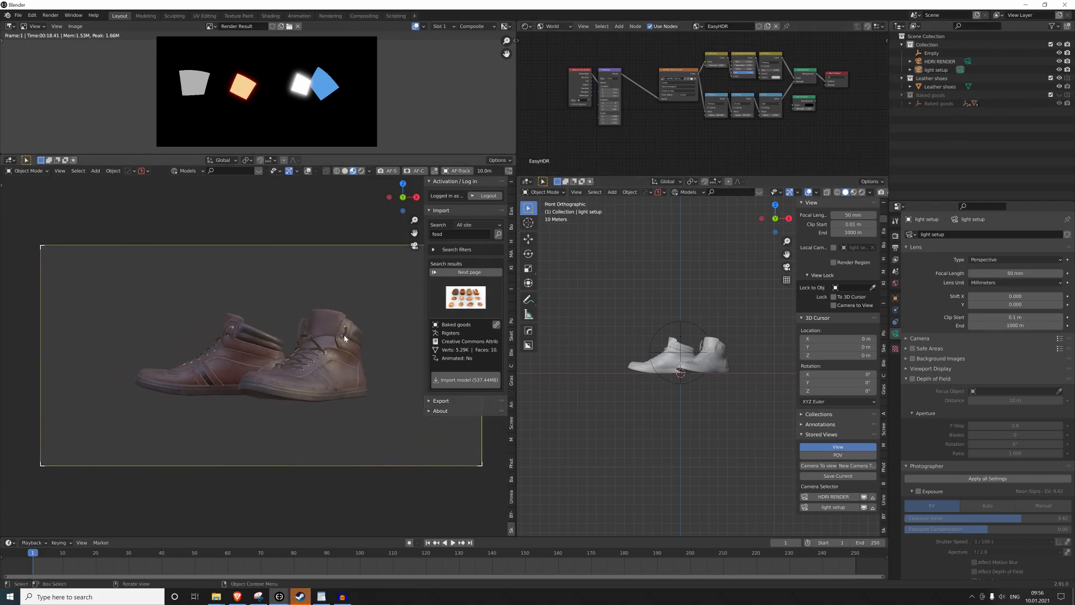
click(1058, 78)
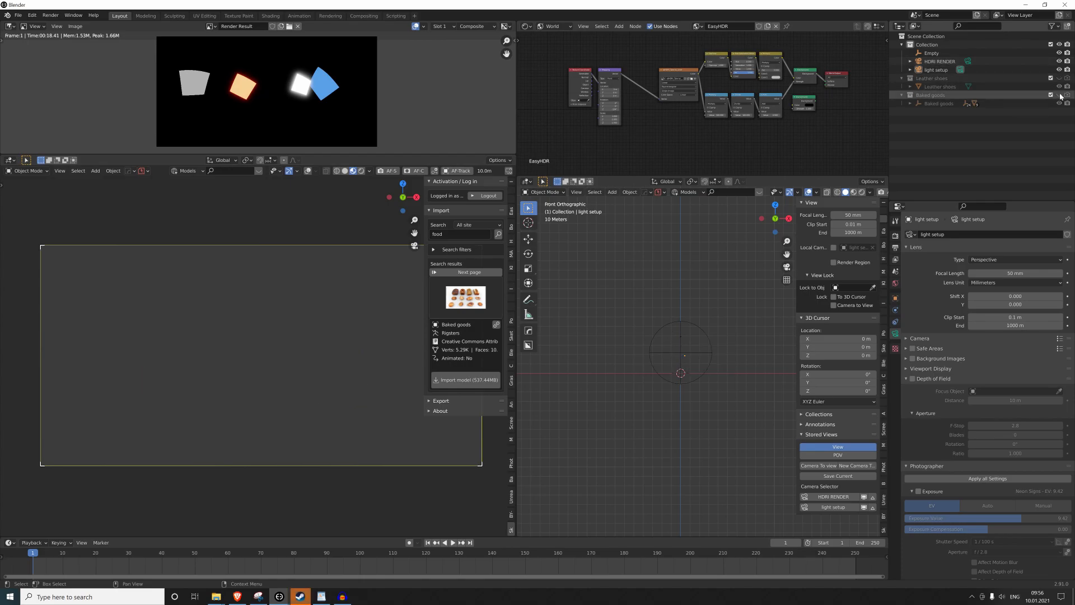
Show the Baked goods collection in the viewports.
click(1059, 95)
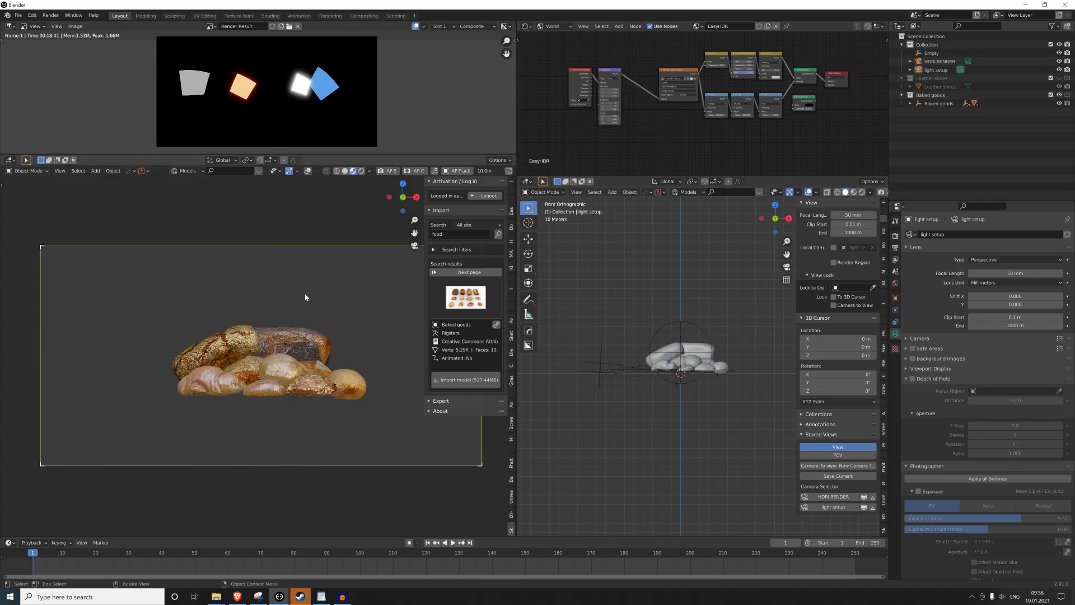
scroll(290, 359, up, 2)
scroll(312, 330, down, 3)
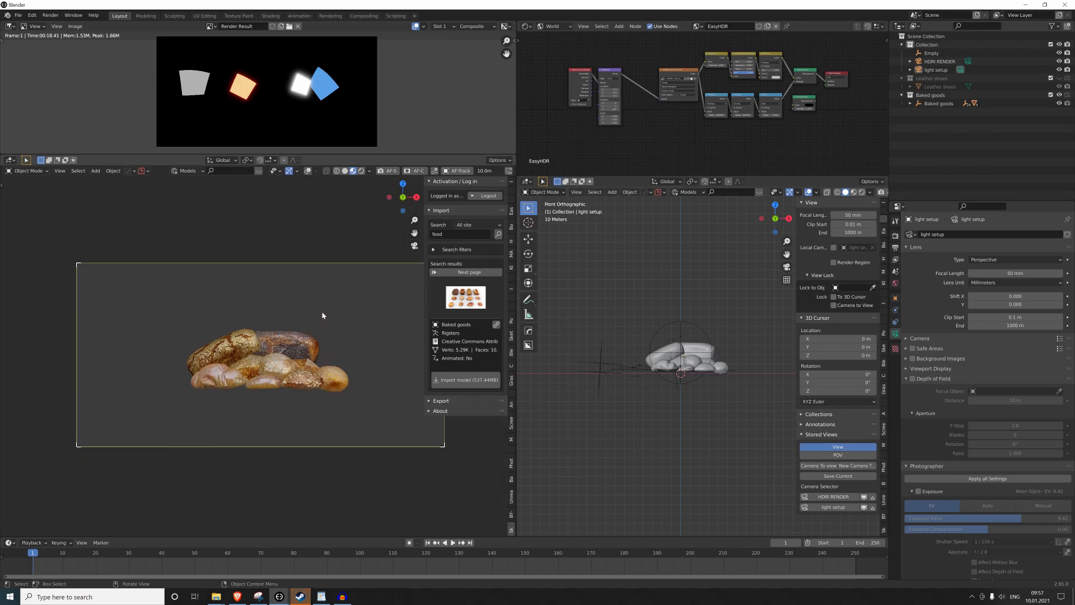
scroll(323, 316, up, 1)
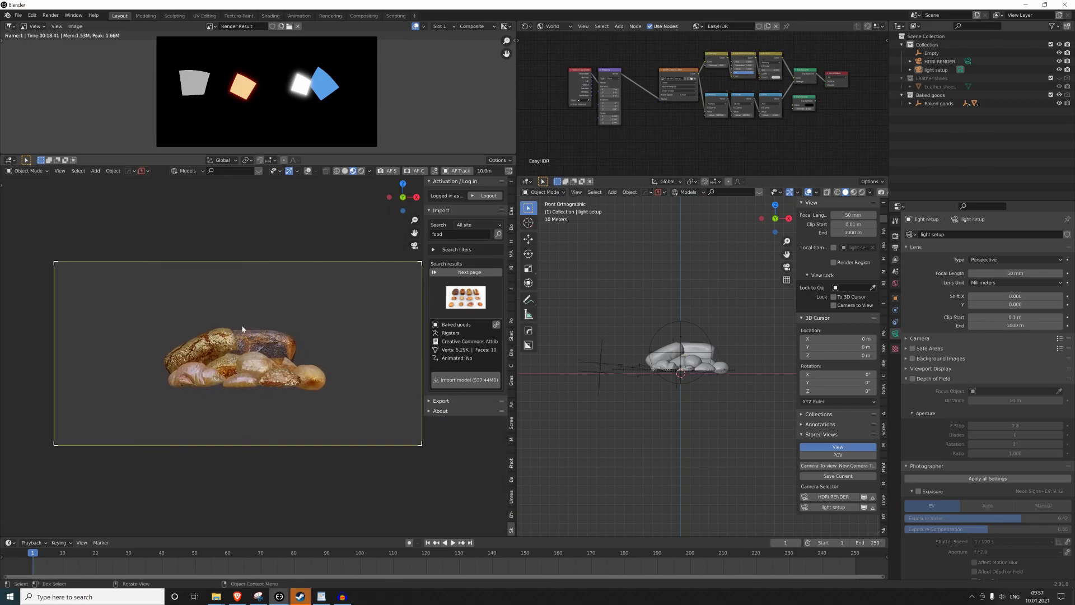
Lower the Baked goods object about 15 m along the global Z axis.
click(932, 104)
click(932, 104)
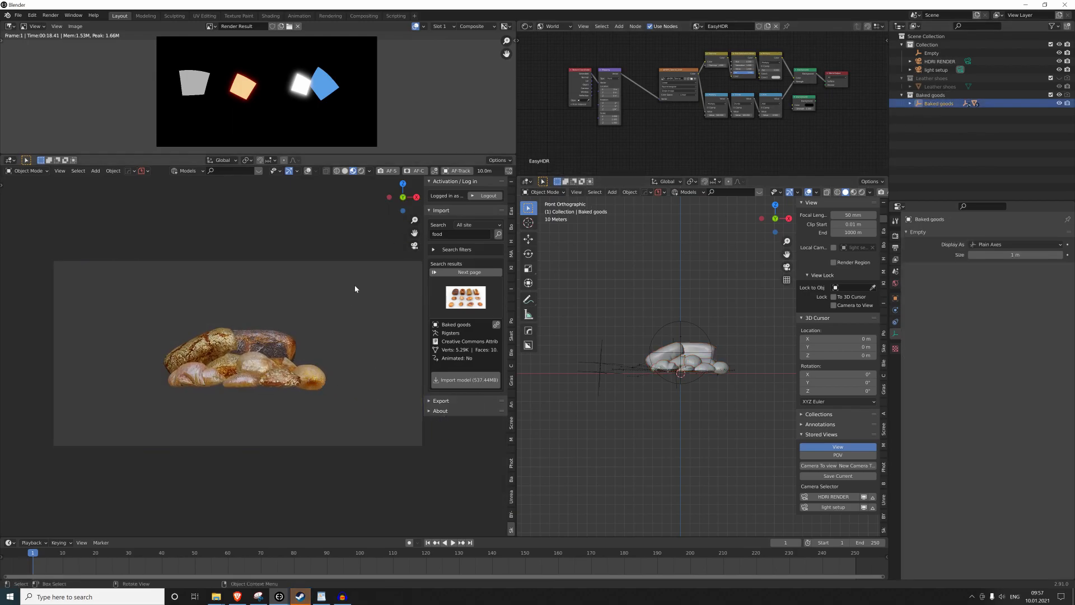
key(g)
key(z)
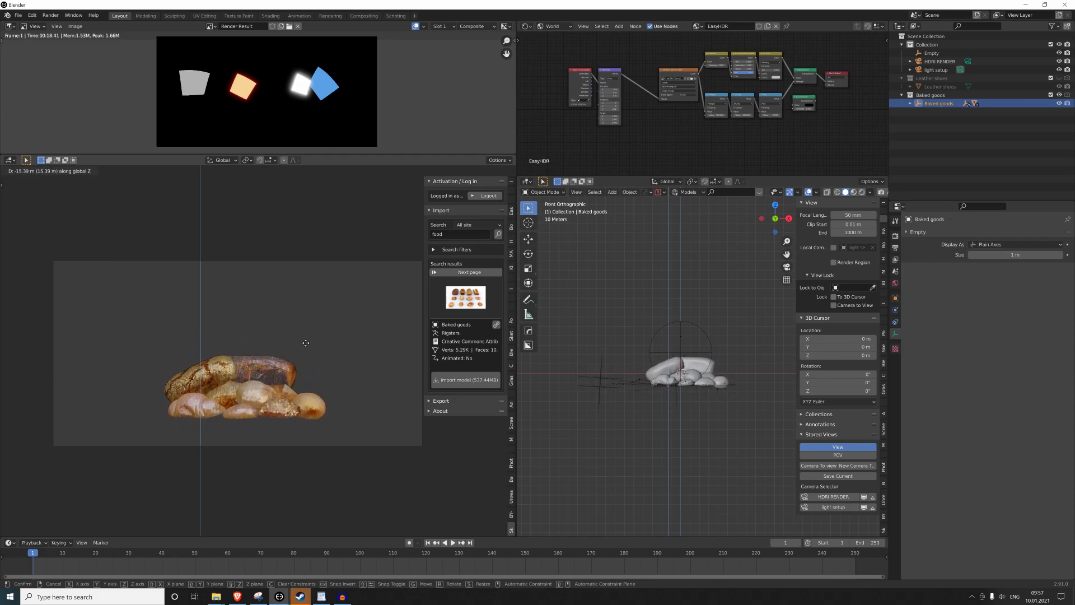
click(313, 352)
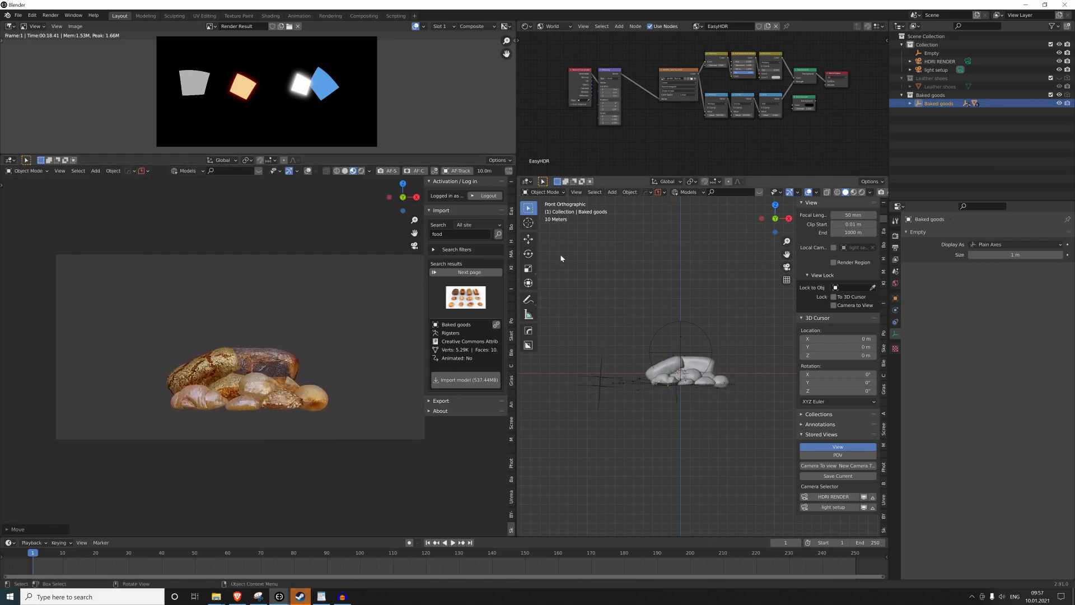
Enlarge the solid-shaded 3D viewport slightly and switch the camera viewport to rendered shading.
drag(526, 176, 526, 155)
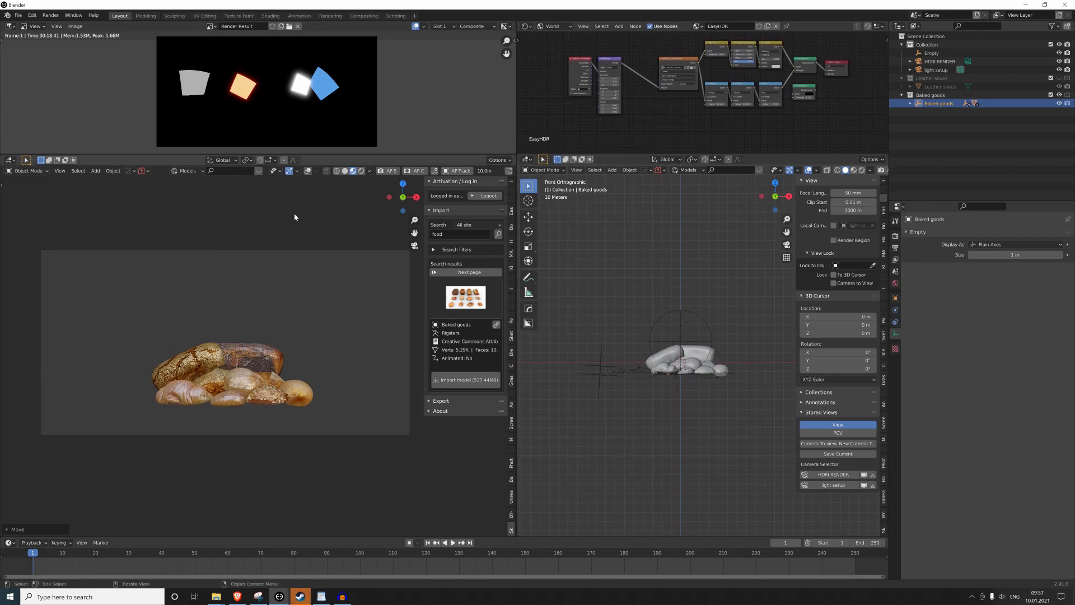
click(361, 170)
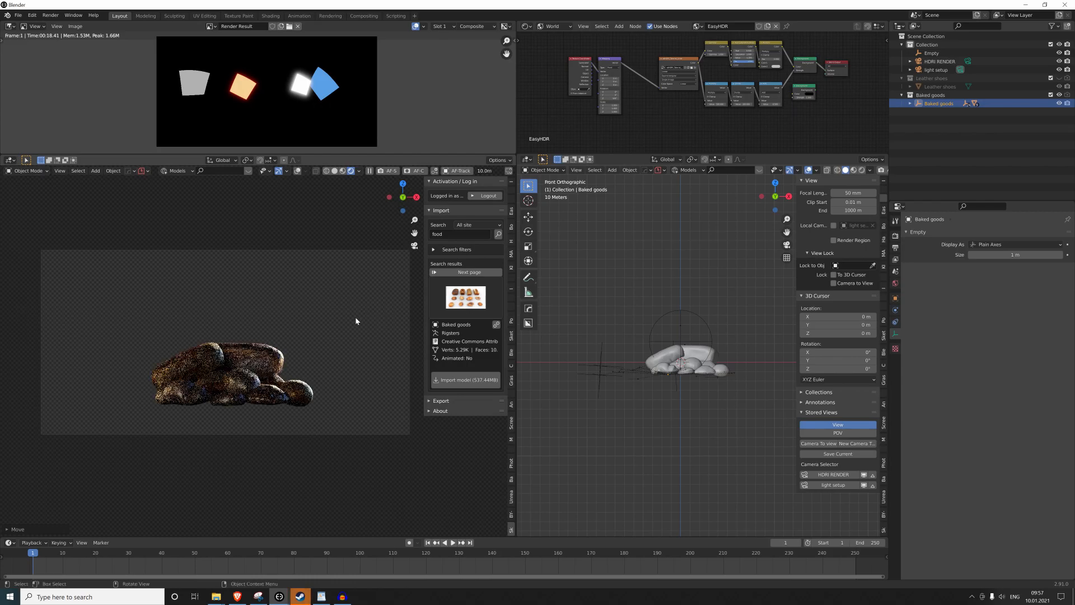
click(696, 290)
middle_drag(699, 311, 741, 282)
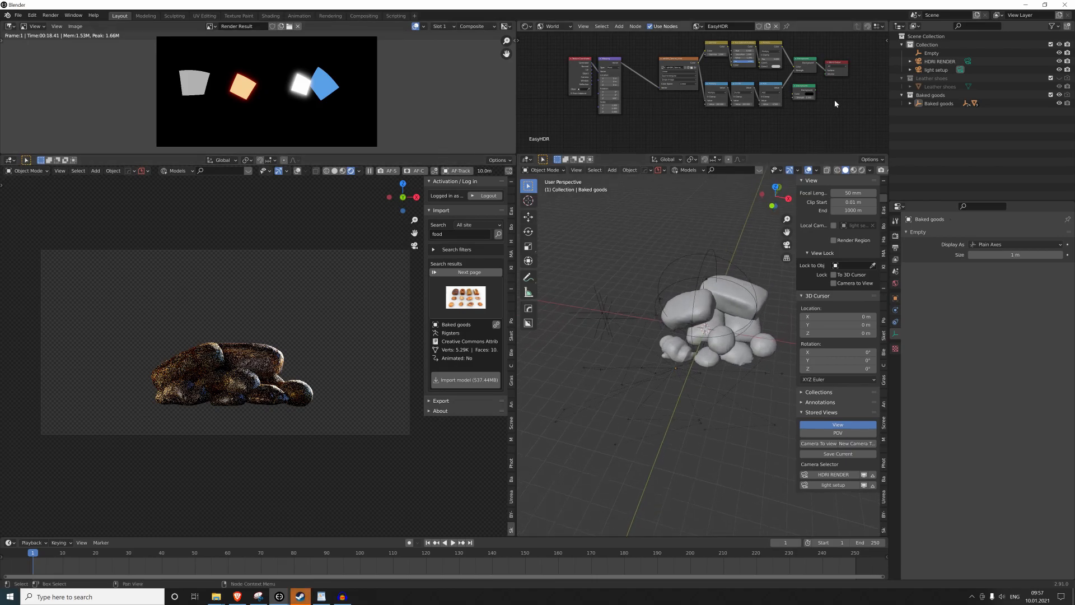
scroll(835, 106, up, 2)
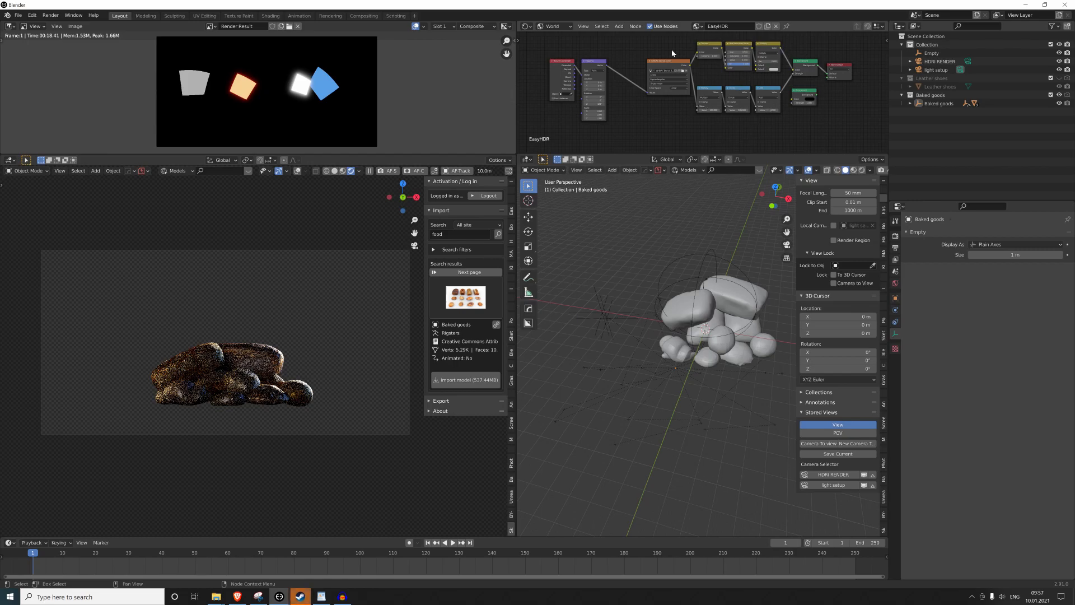
Connect the lower Background node to the World Output's surface in the world node tree.
drag(806, 94, 827, 95)
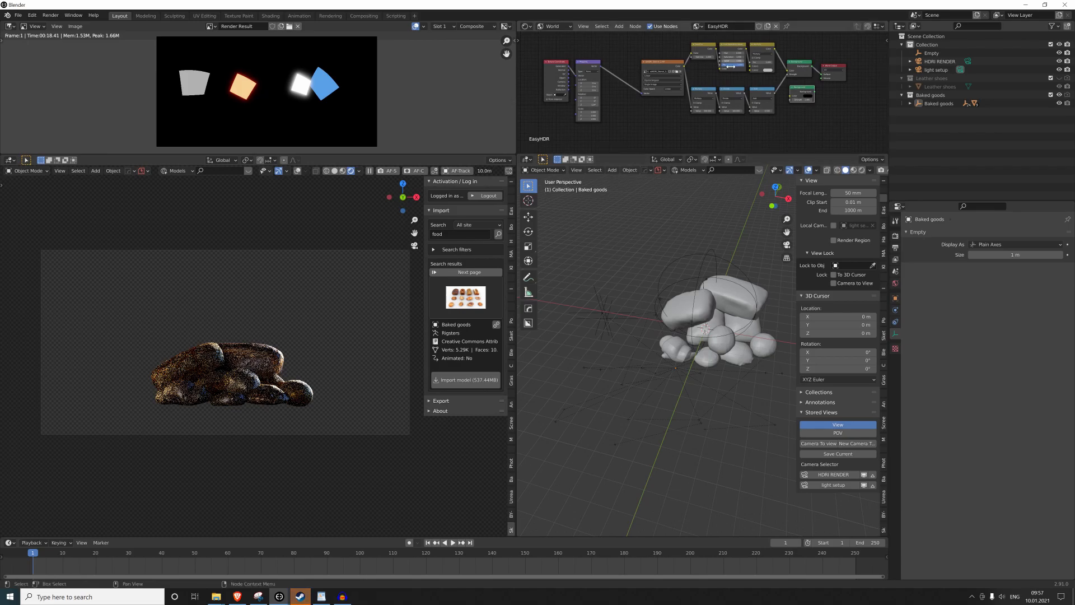
click(883, 210)
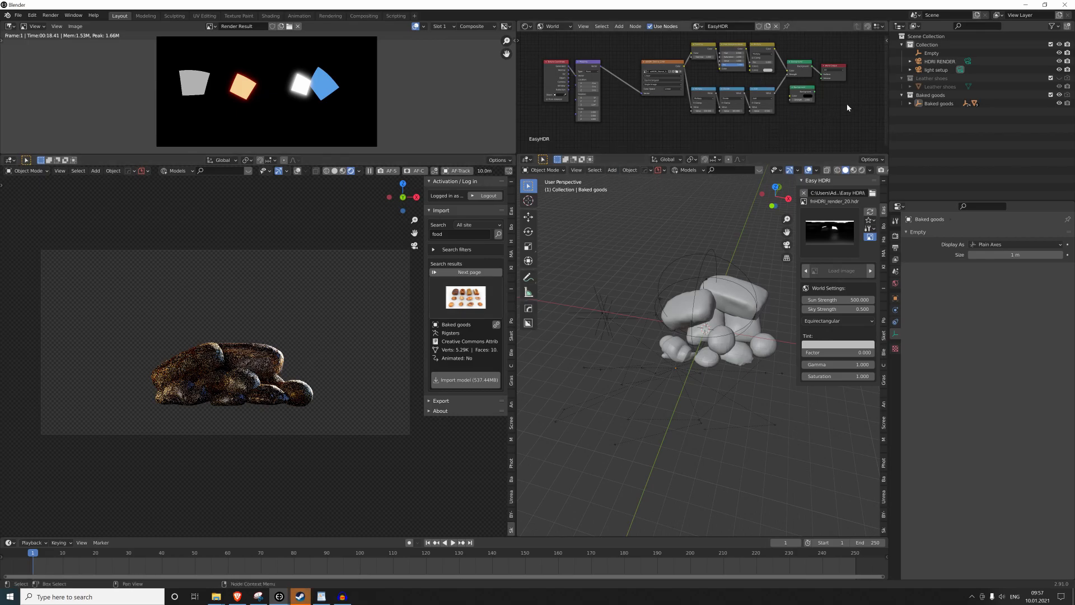
drag(809, 90, 825, 75)
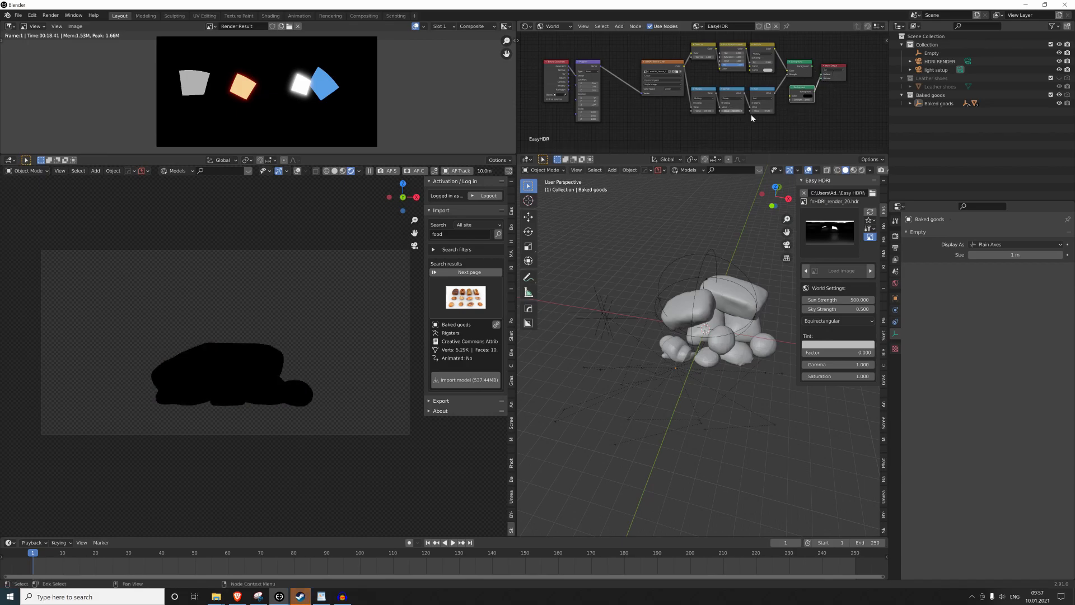
Turn off the transparent film background in the render settings.
scroll(324, 345, up, 2)
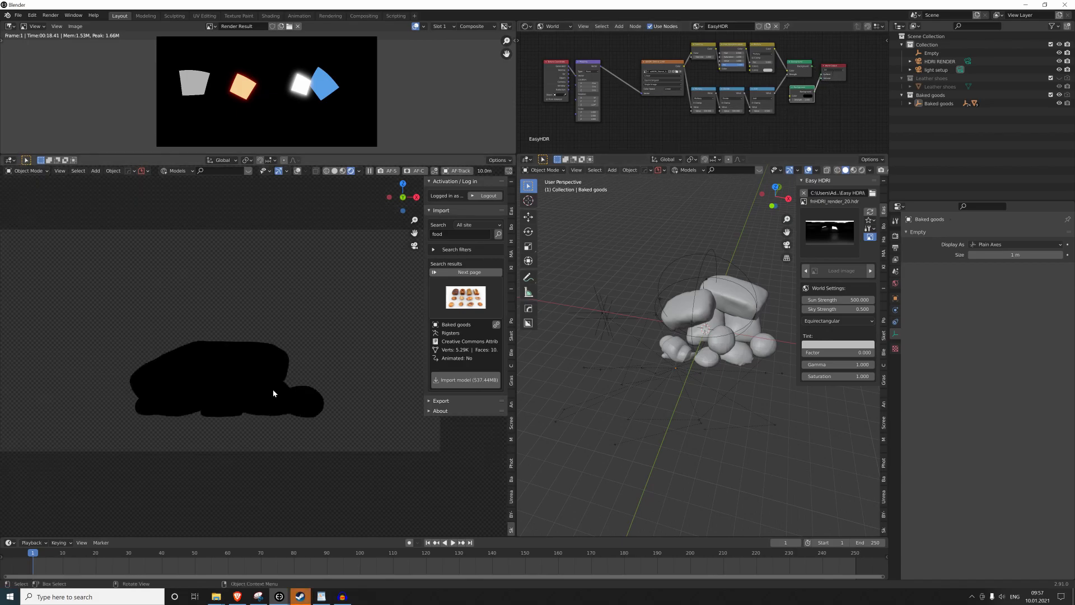
scroll(335, 377, down, 2)
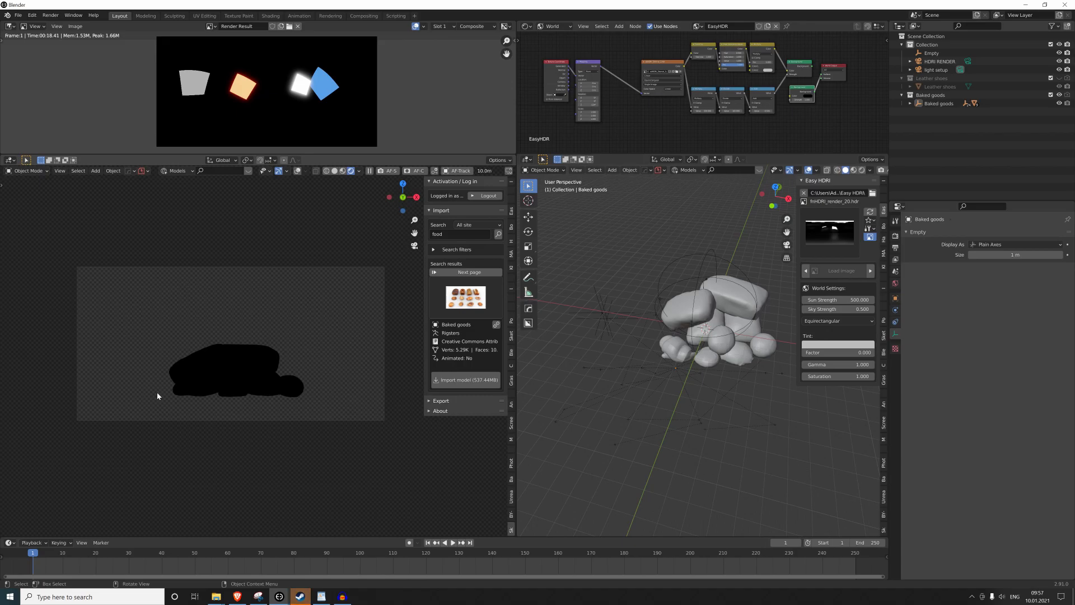
scroll(248, 400, up, 3)
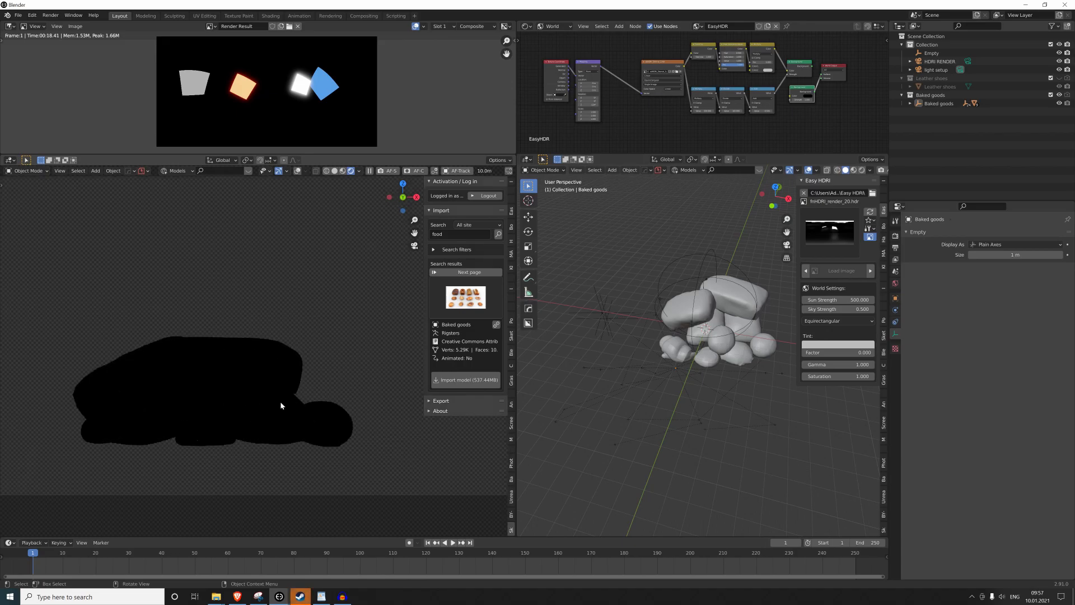
scroll(274, 368, down, 3)
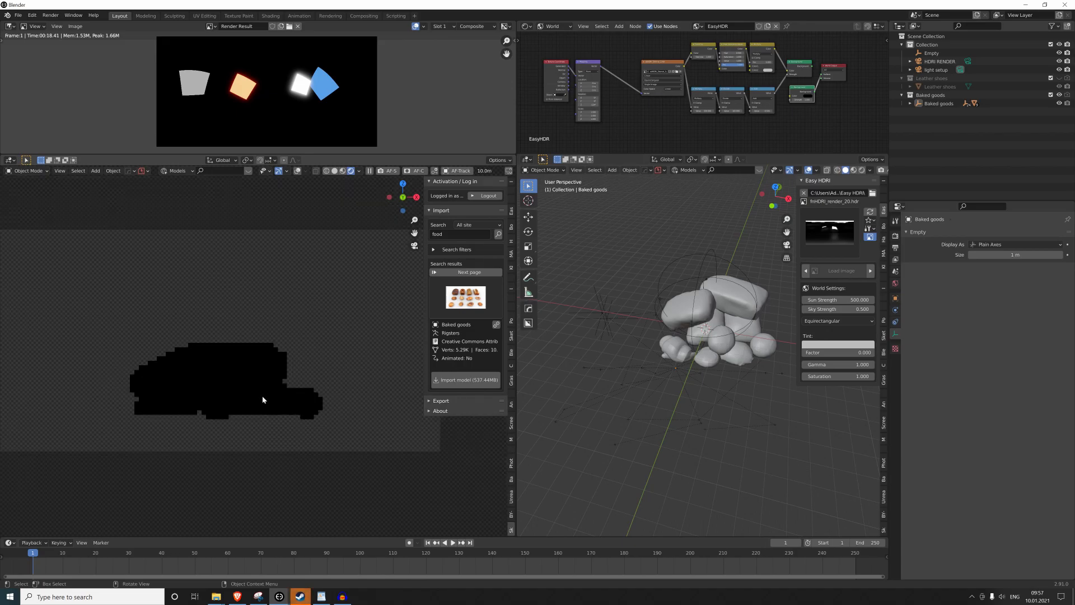
click(895, 237)
scroll(921, 519, down, 15)
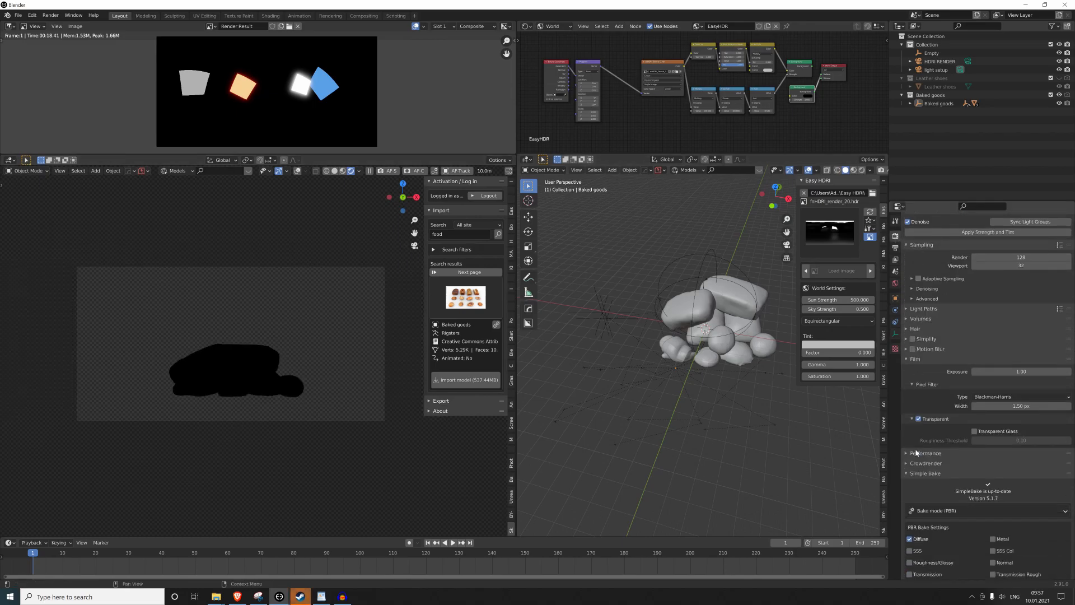
click(918, 408)
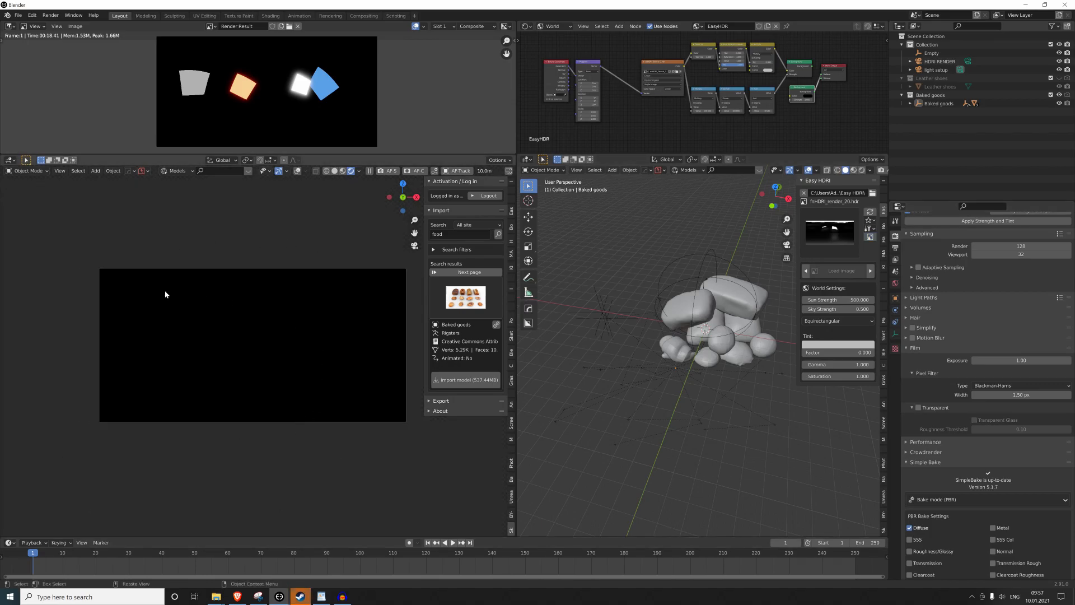
Add a mesh plane, scale it to roughly the size of the baked goods, and move it above them.
scroll(625, 436, down, 4)
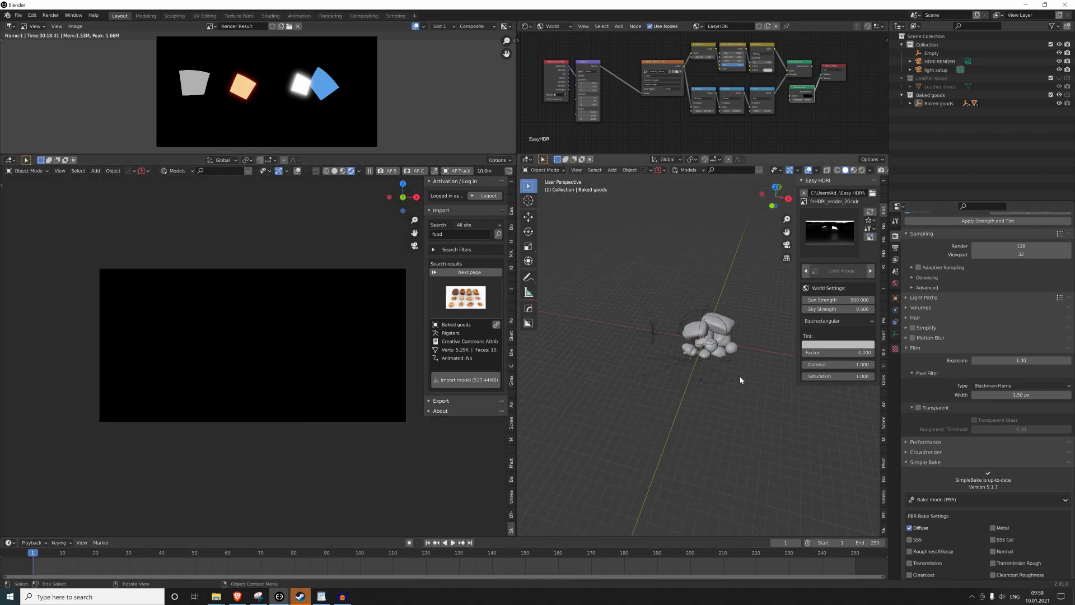
middle_drag(736, 383, 734, 389)
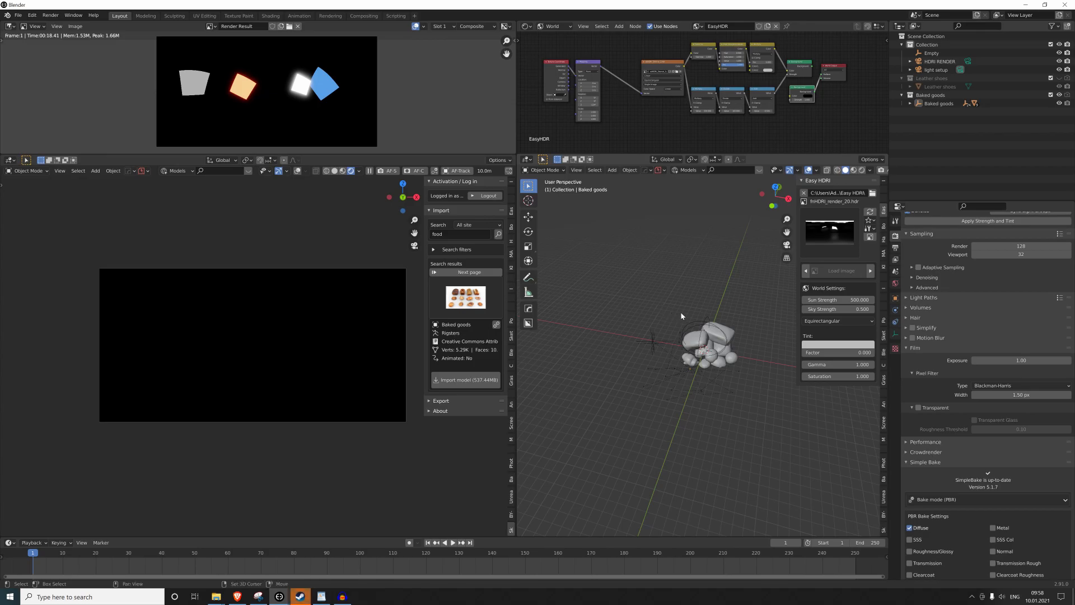
key(shift+a)
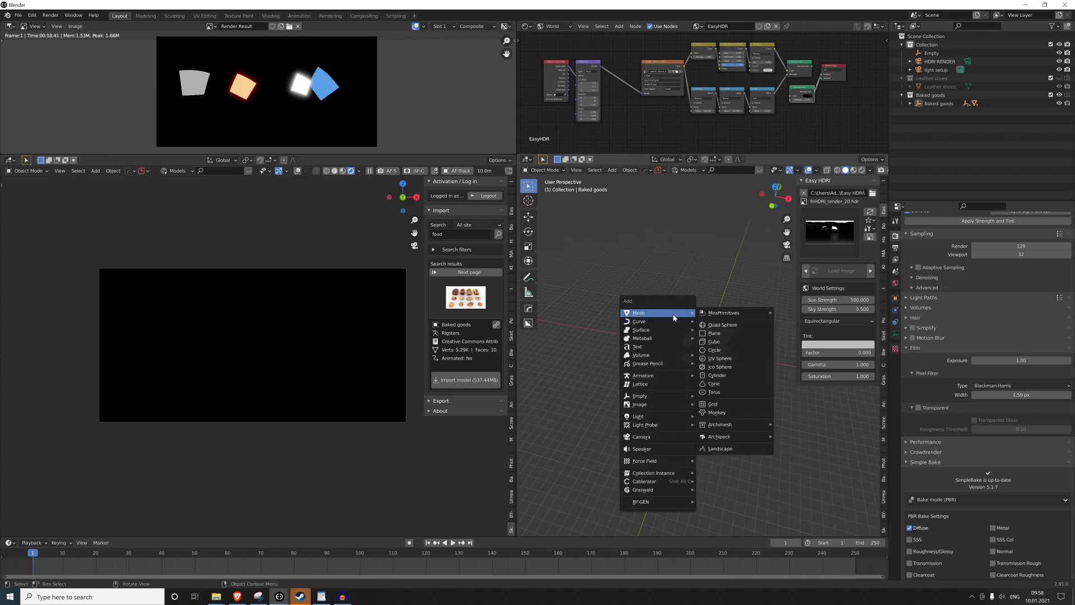
click(714, 334)
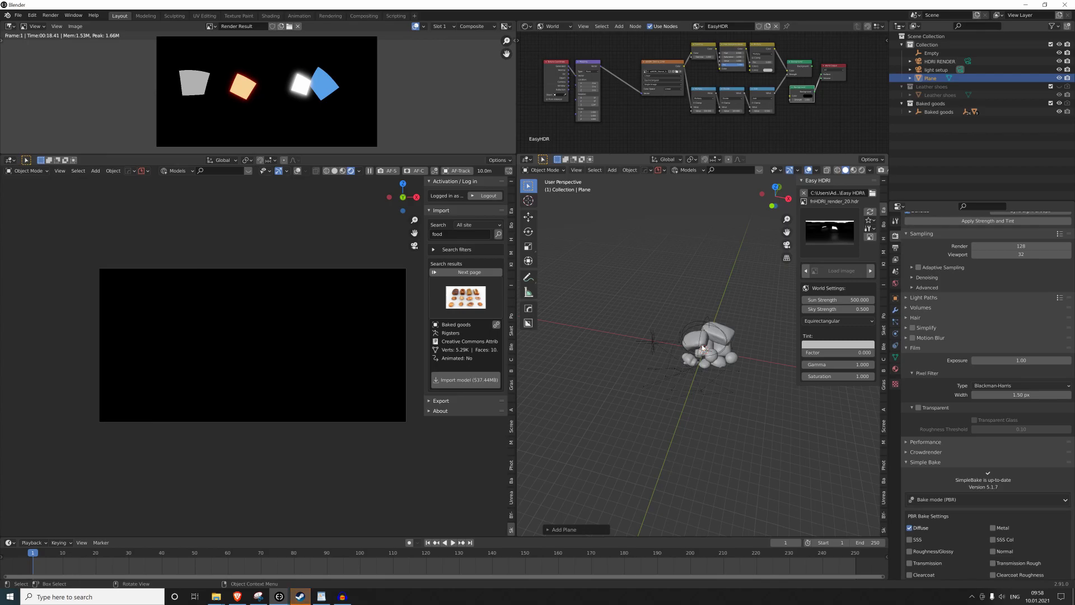
key(s)
click(562, 388)
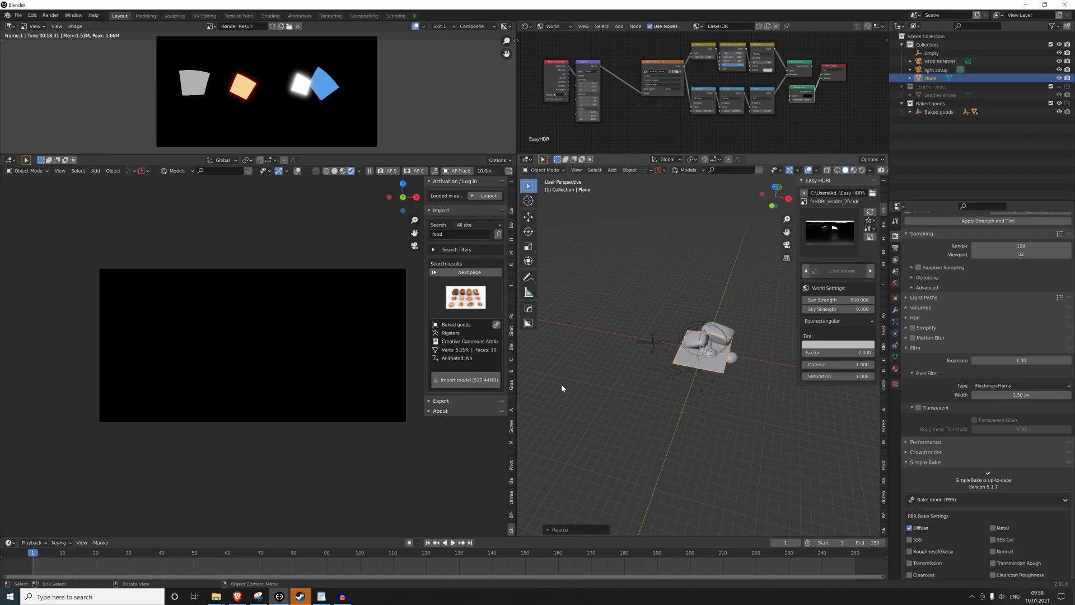
key(g)
click(644, 336)
Give the overhead plane a new material with an Emission surface shader.
click(895, 368)
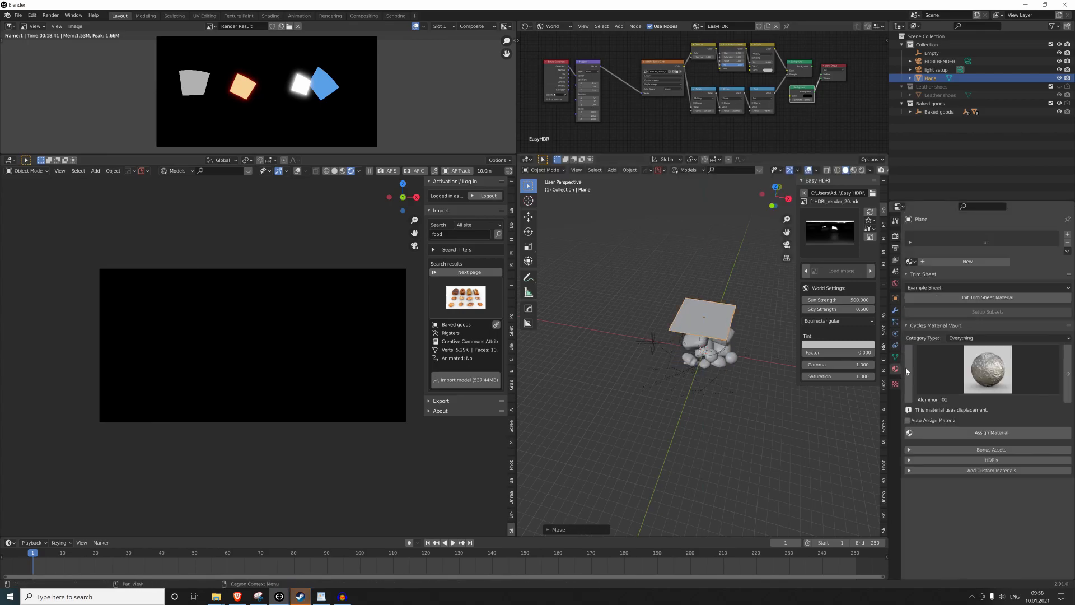
click(981, 262)
click(991, 297)
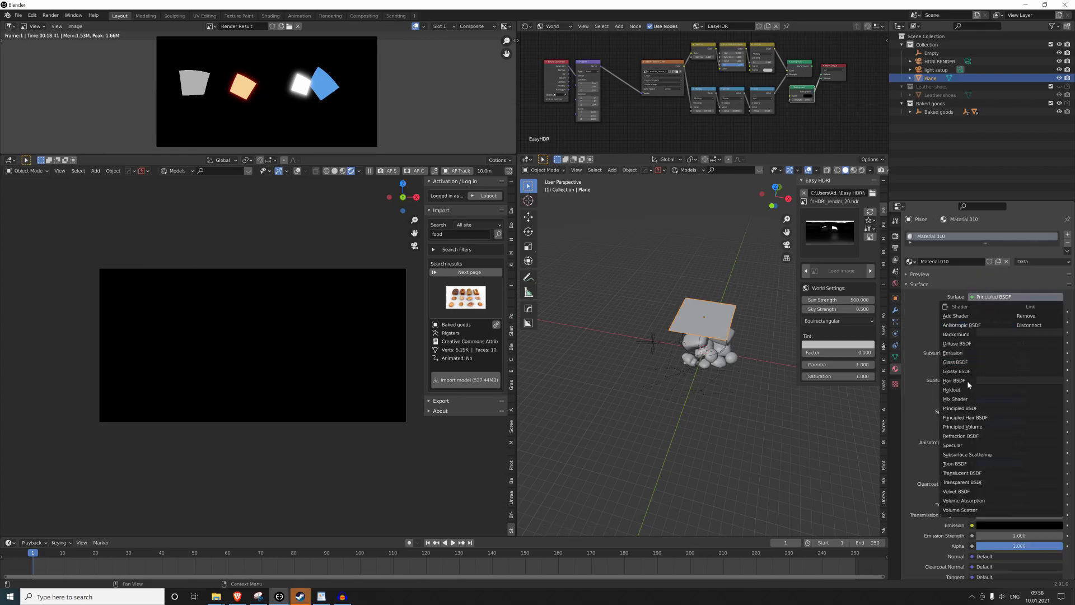
click(958, 352)
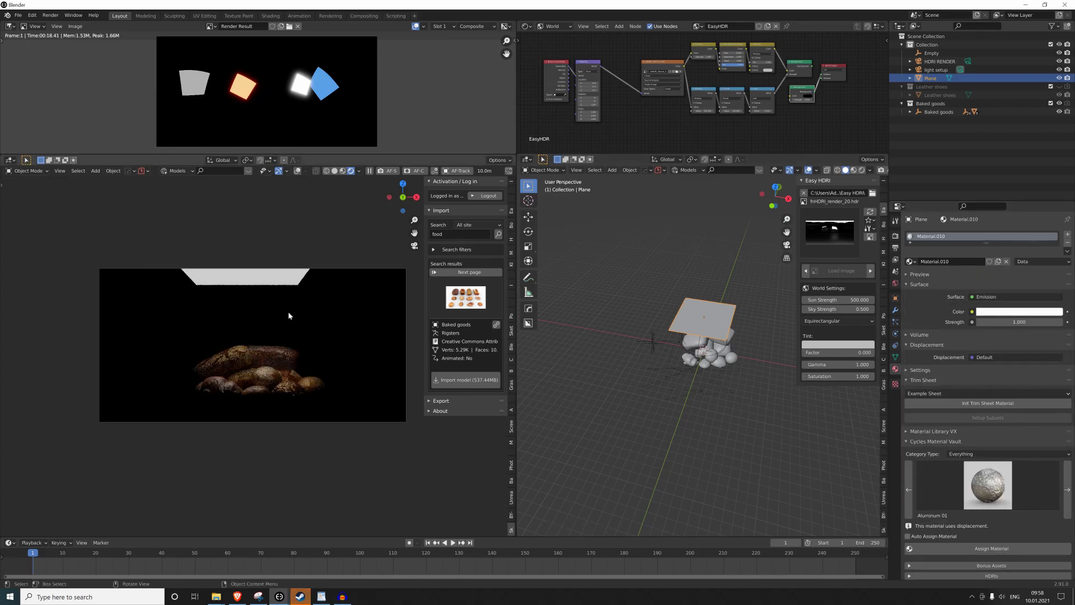
Enlarge the emissive plane and reposition it above the baked goods along the global Z and X axes.
key(s)
click(331, 295)
key(g)
key(z)
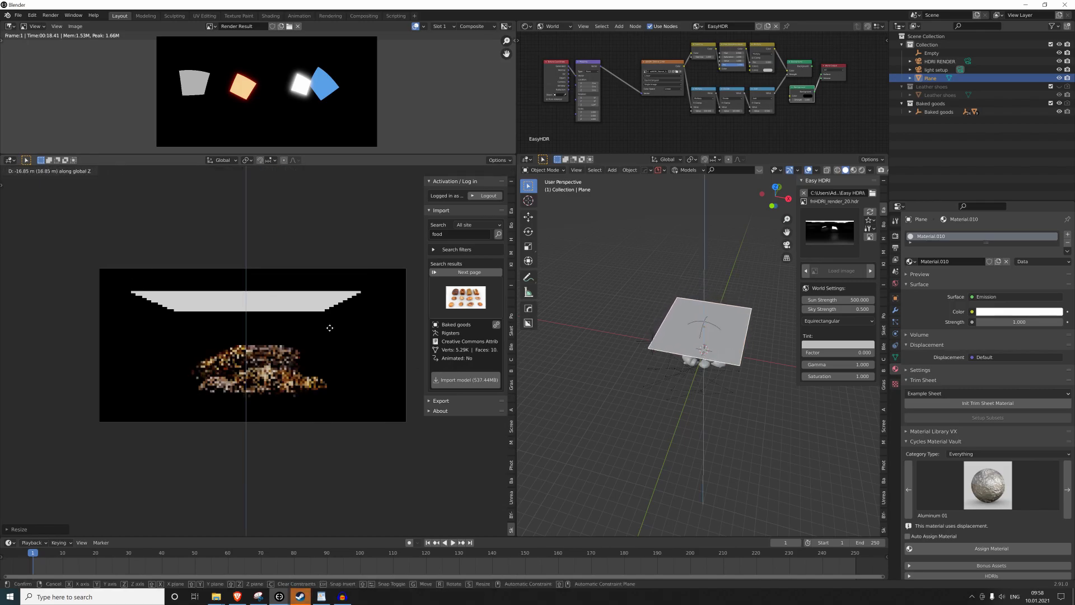
key(x)
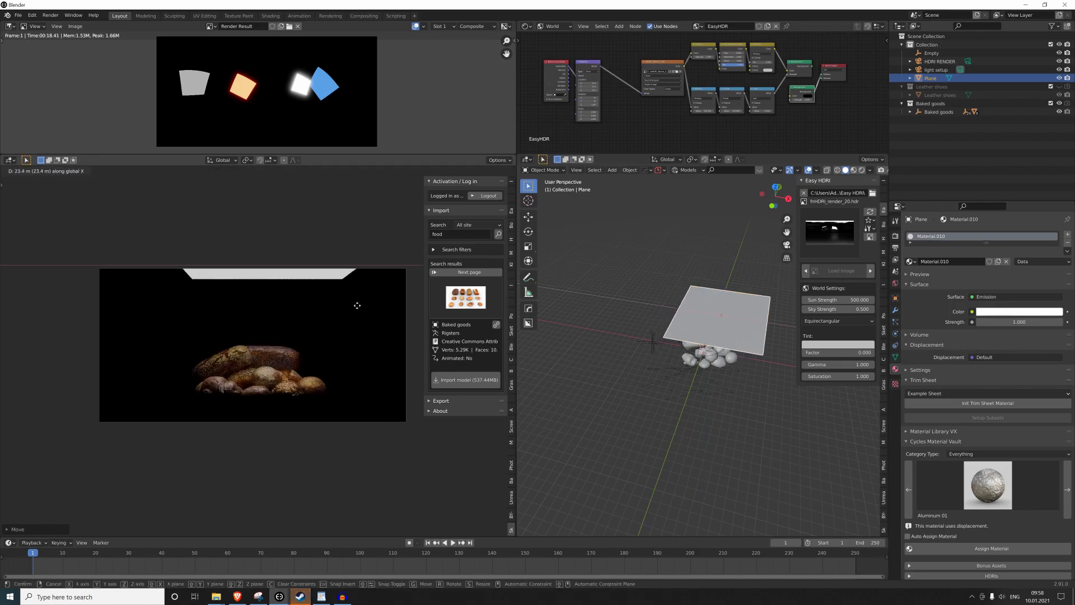
Adjust the emissive plane's size, finishing by scaling it up by a factor of about 1.56 as a wide overhead light.
key(s)
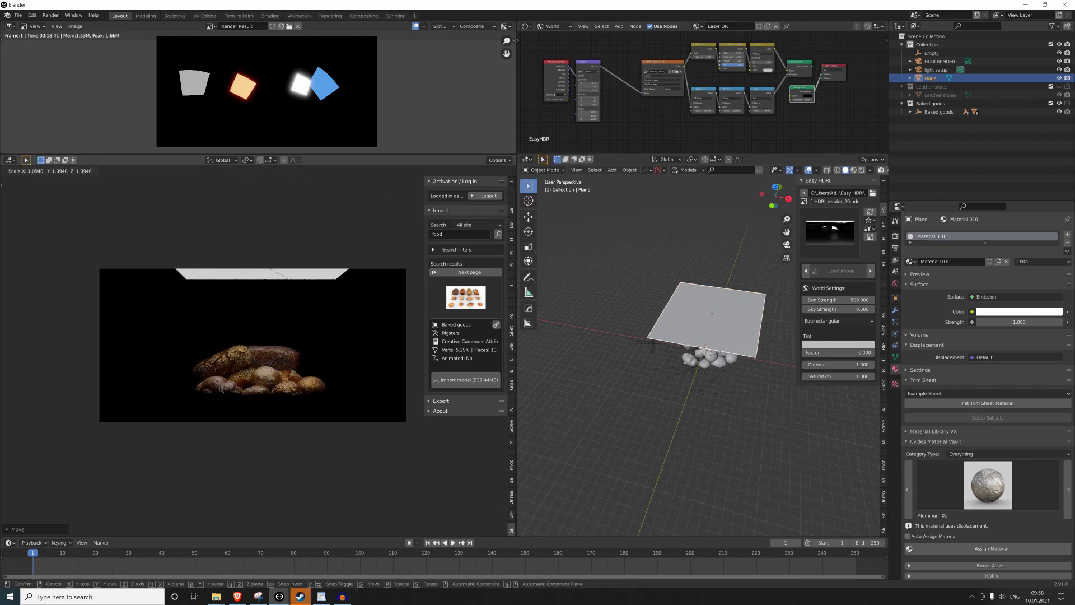
click(298, 378)
key(s)
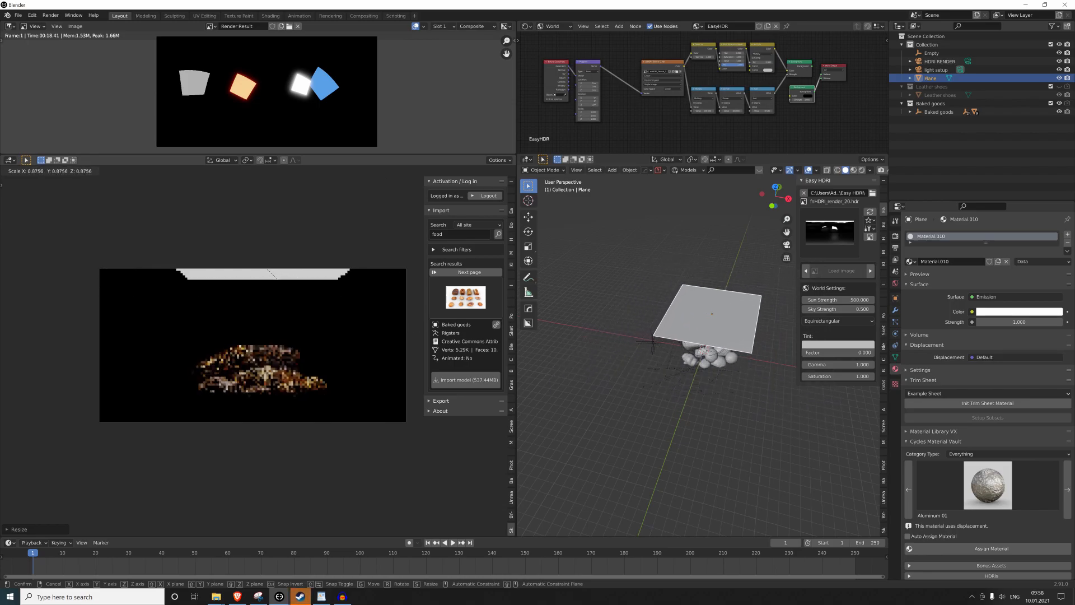
click(327, 352)
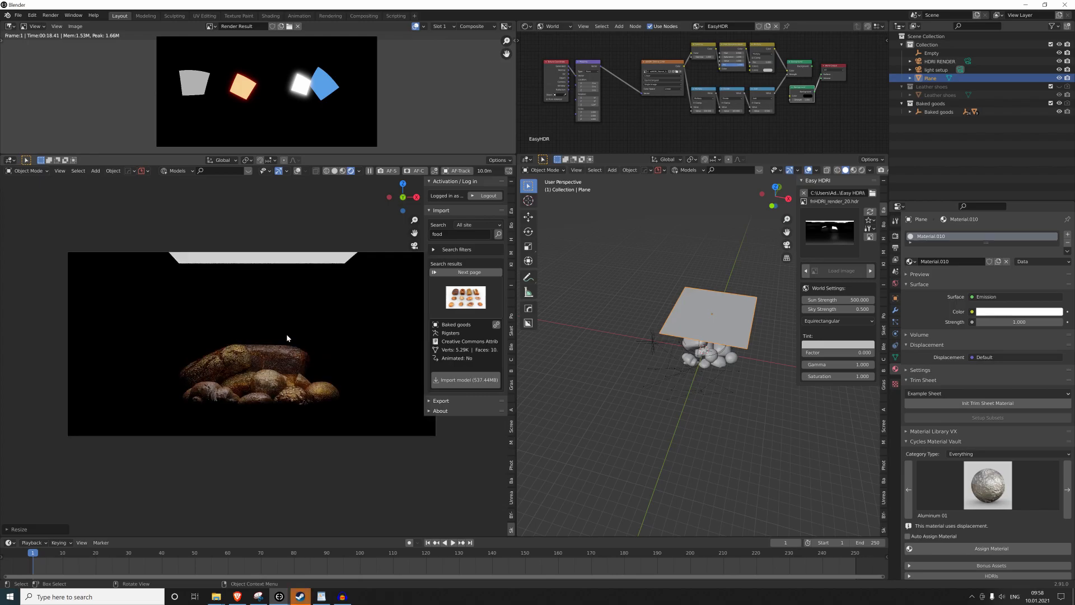
key(s)
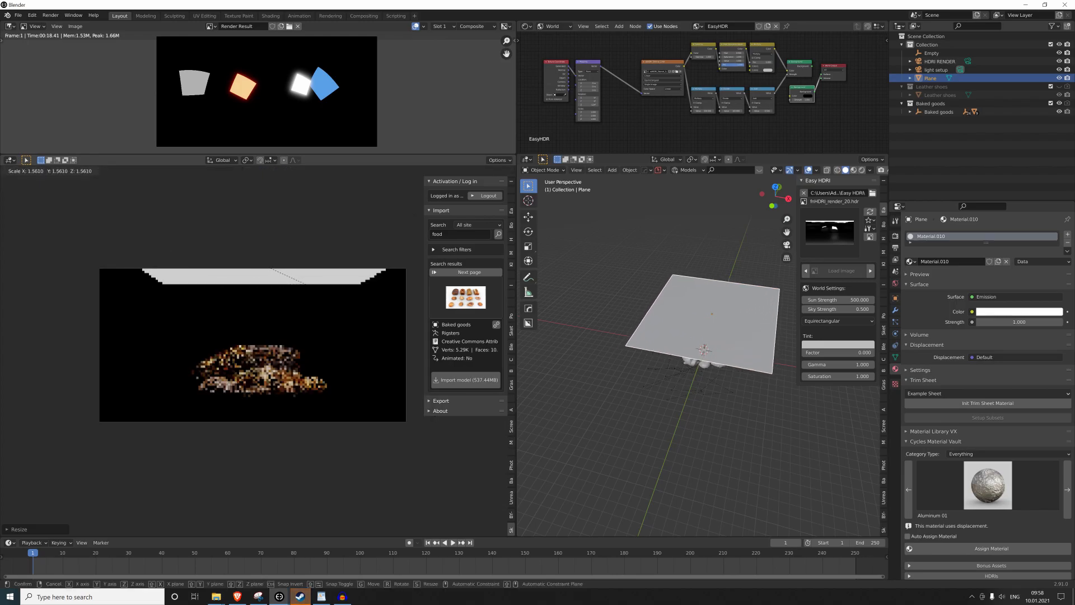
click(321, 321)
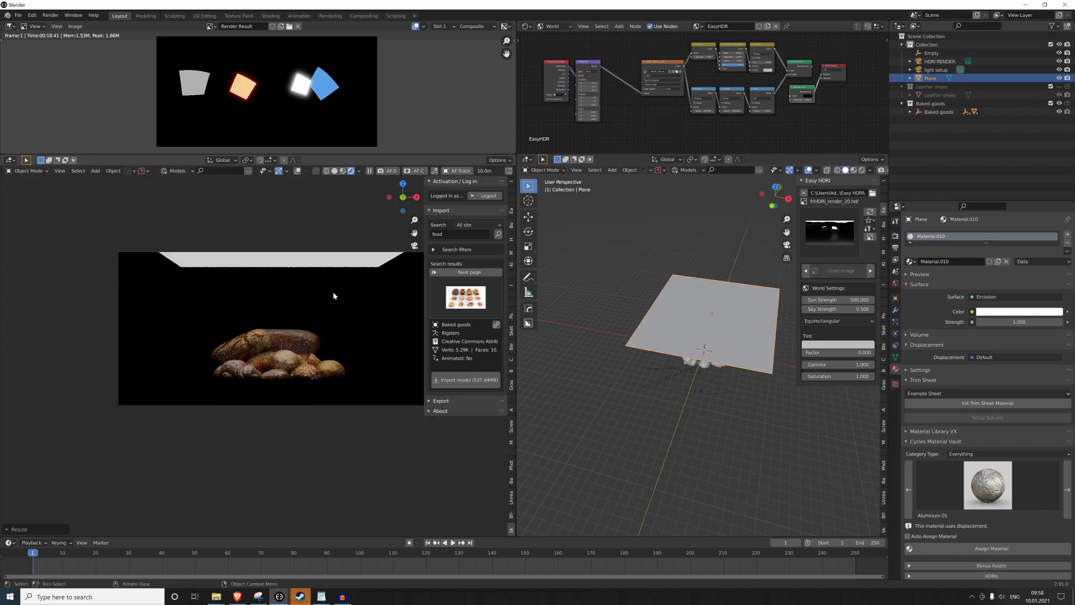
Add a second mesh plane and give it a new Principled BSDF material with specular 0.127.
key(shift+a)
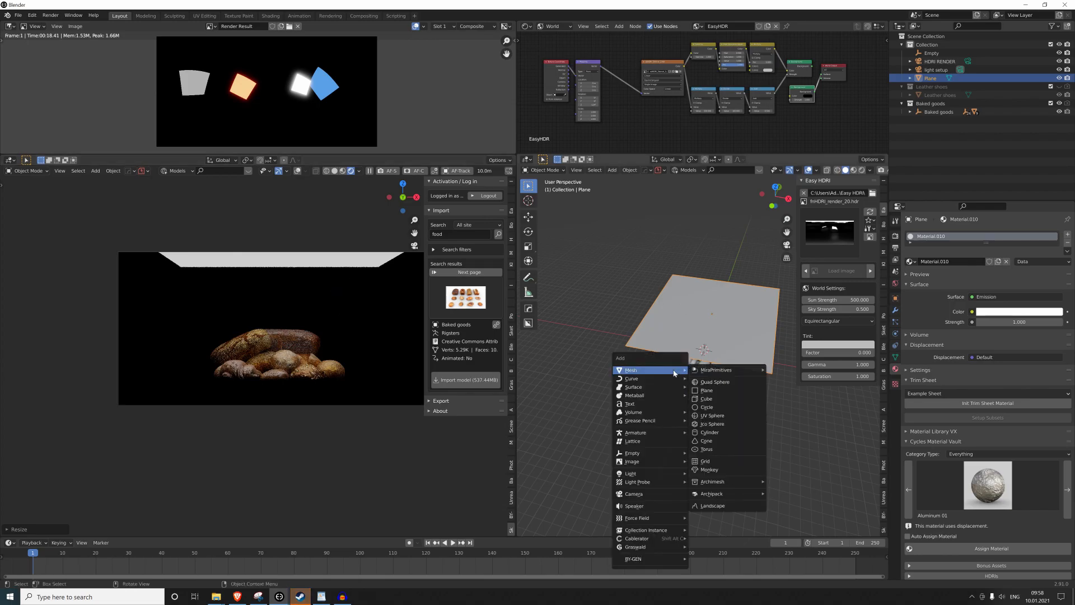
click(702, 372)
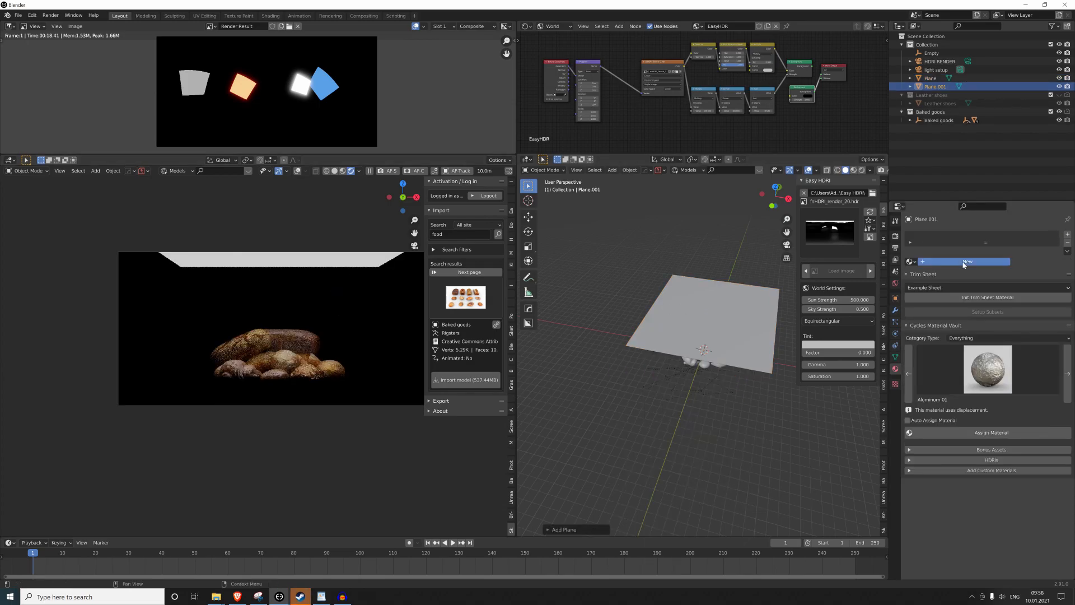
click(967, 262)
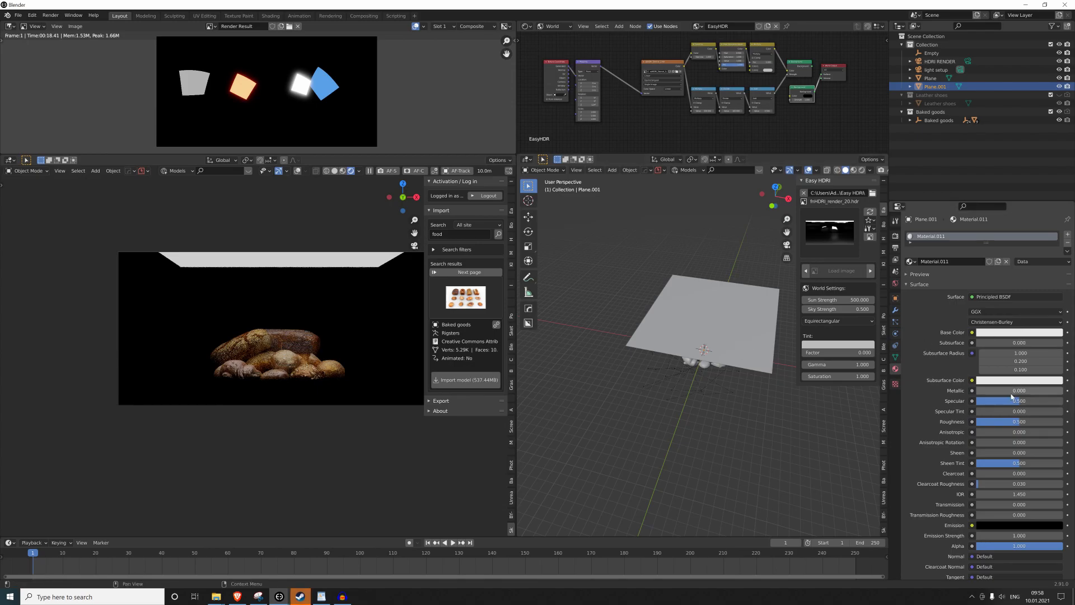
drag(1019, 401, 988, 401)
Scale up the second plane and lower it about 14 m along the global Z axis to sit beneath the baked goods.
key(s)
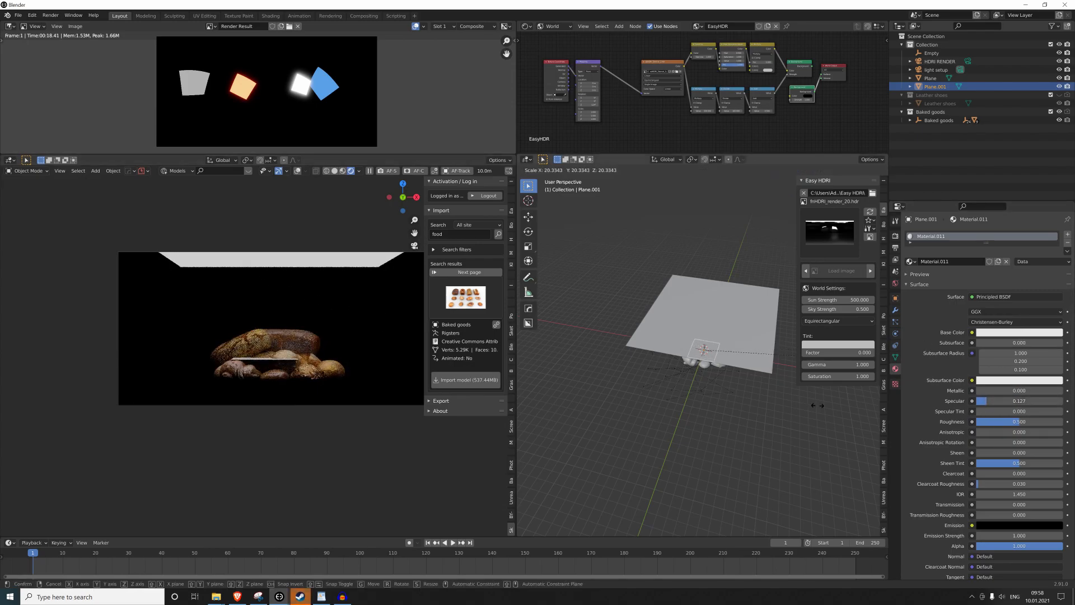
click(662, 370)
key(g)
key(z)
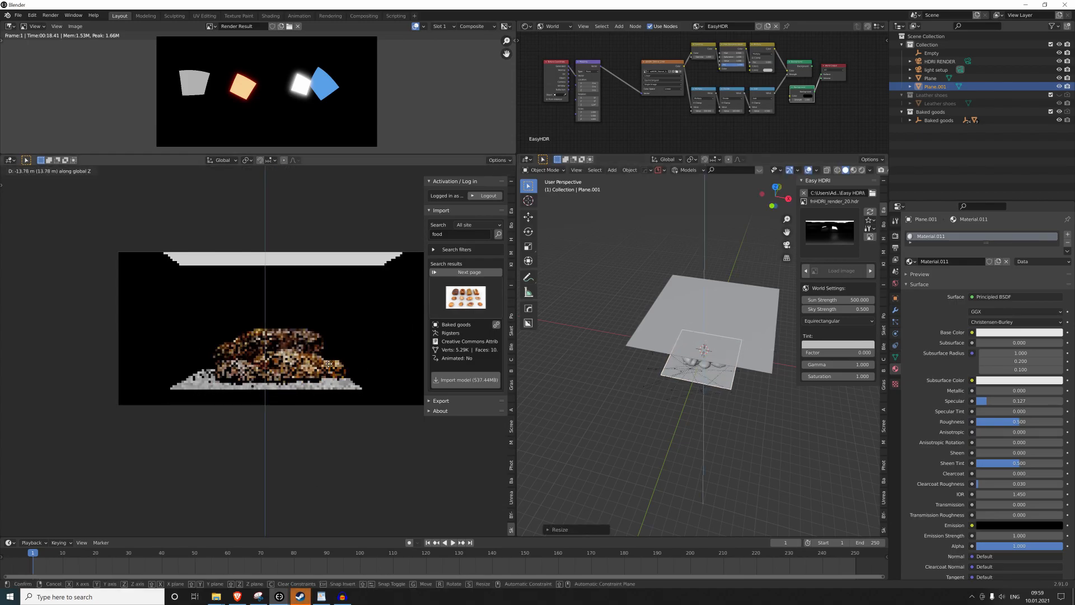
click(326, 362)
Enlarge the floor plane past the camera frame's sides and adjust its position along the global X and Z axes.
key(s)
click(428, 363)
key(g)
key(x)
click(314, 343)
key(s)
click(350, 340)
key(g)
key(z)
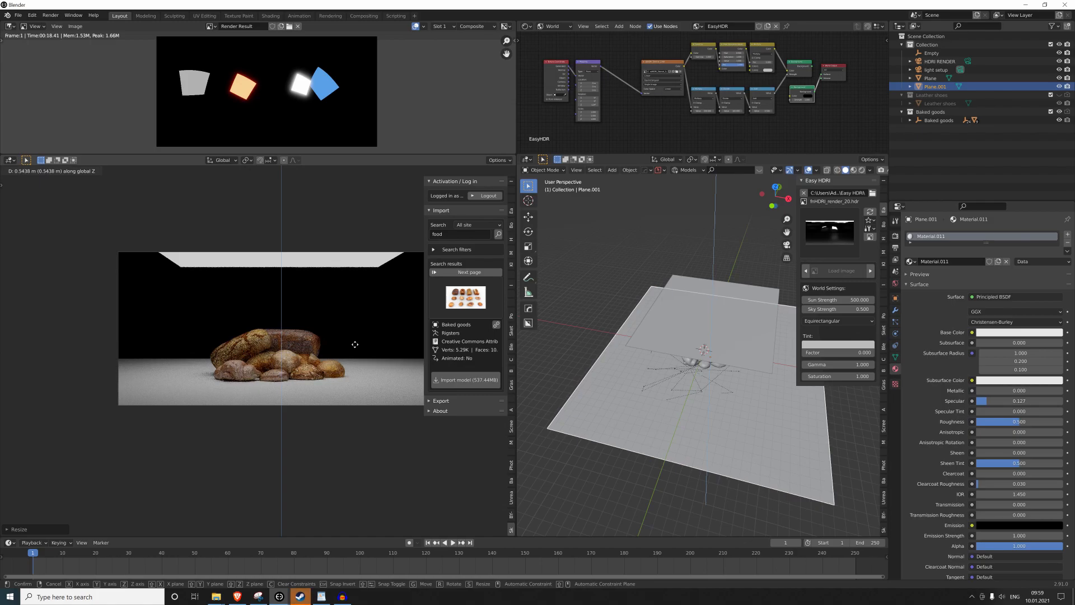
click(350, 343)
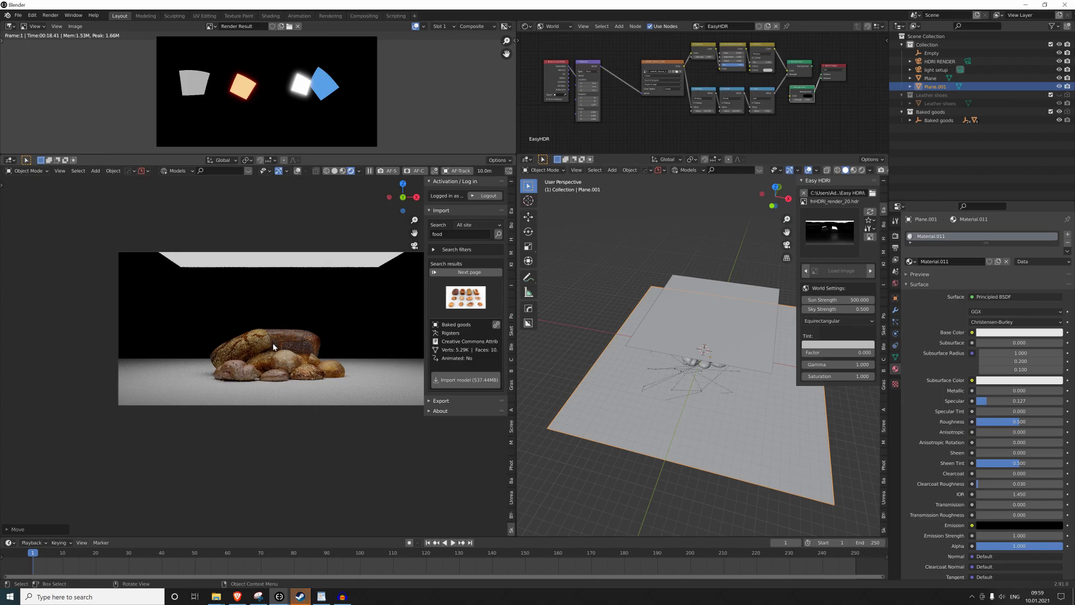
Darken the floor material's base color to value 0.311, set its roughness to 0.426, and deselect the plane.
click(1011, 334)
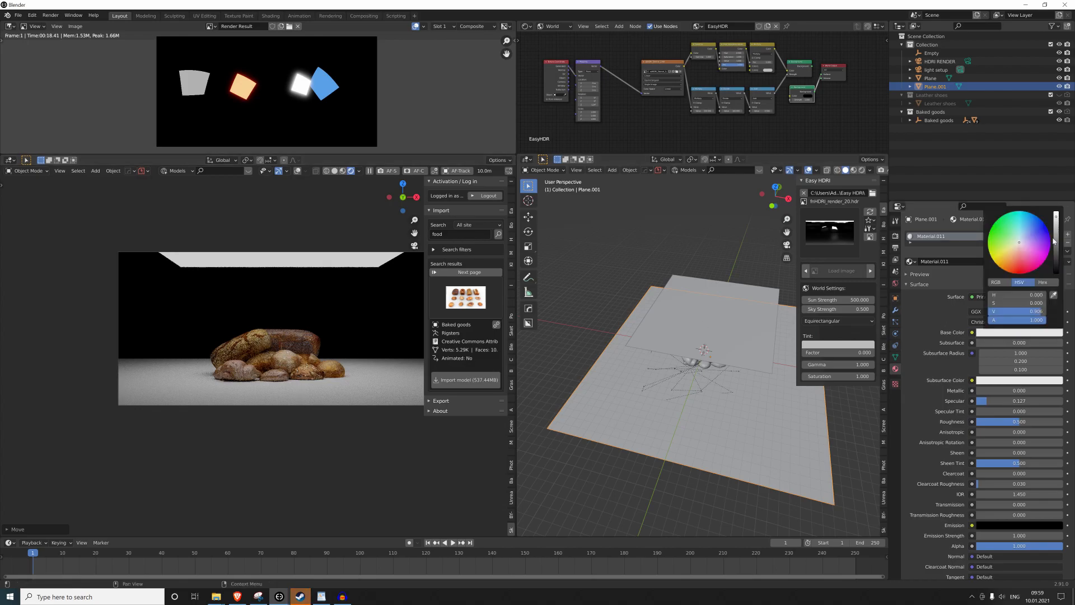
drag(1055, 238, 1056, 254)
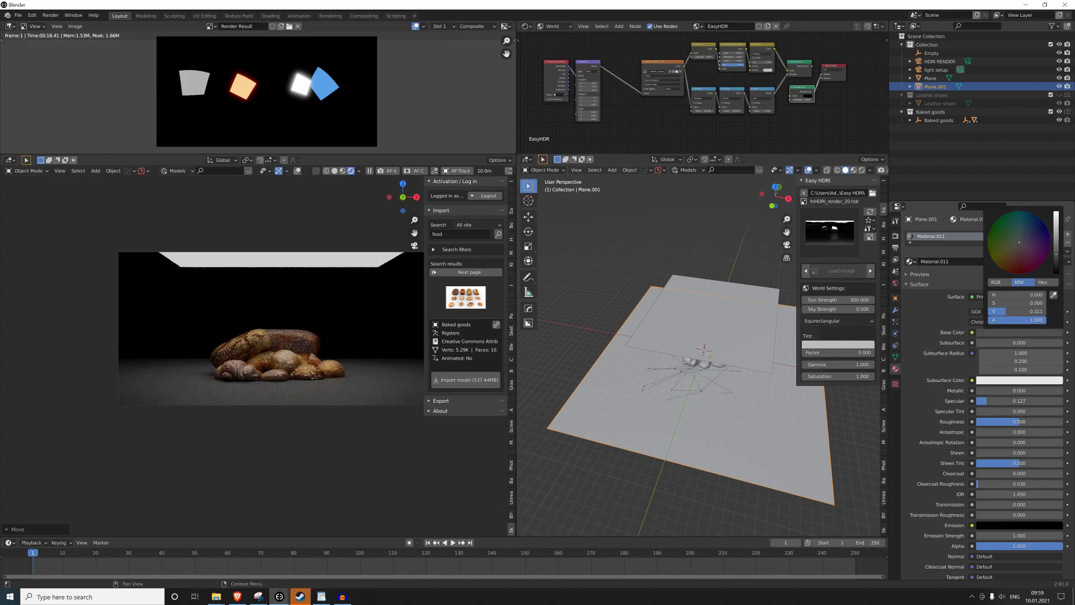
drag(1014, 424, 1009, 424)
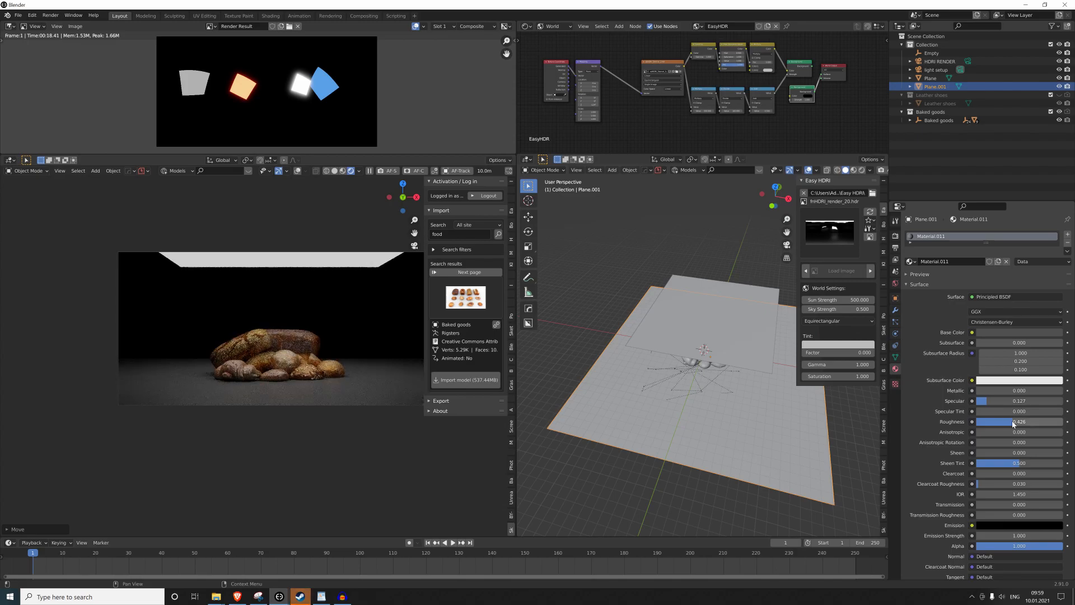
shift+middle_drag(345, 302, 337, 335)
click(328, 232)
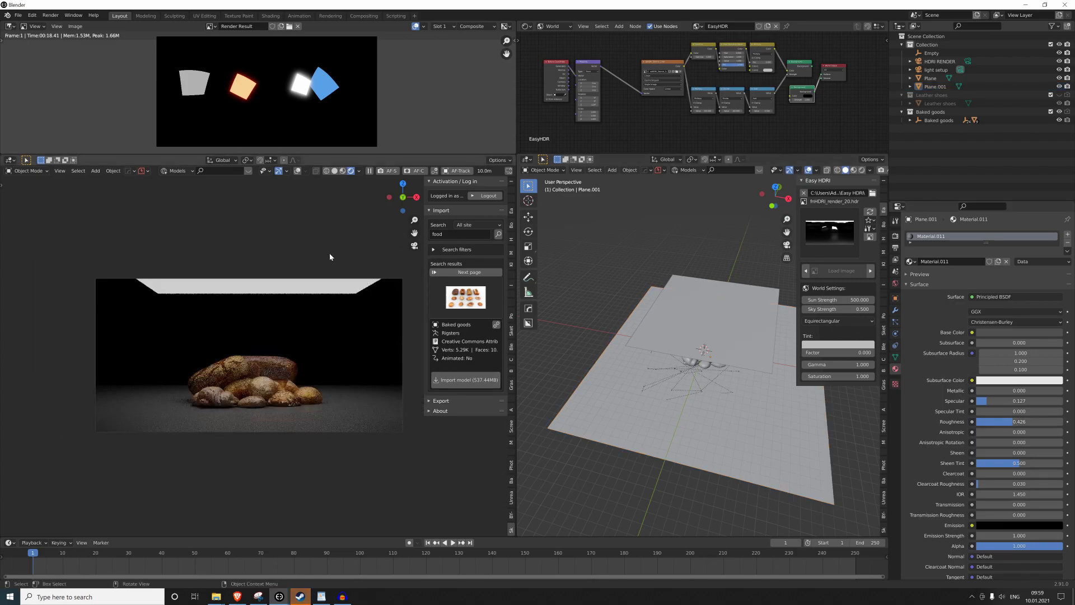
Lower the floor material's specular to 0.072 and render the scene through the HDRI RENDER camera.
drag(1019, 401, 1002, 400)
click(884, 191)
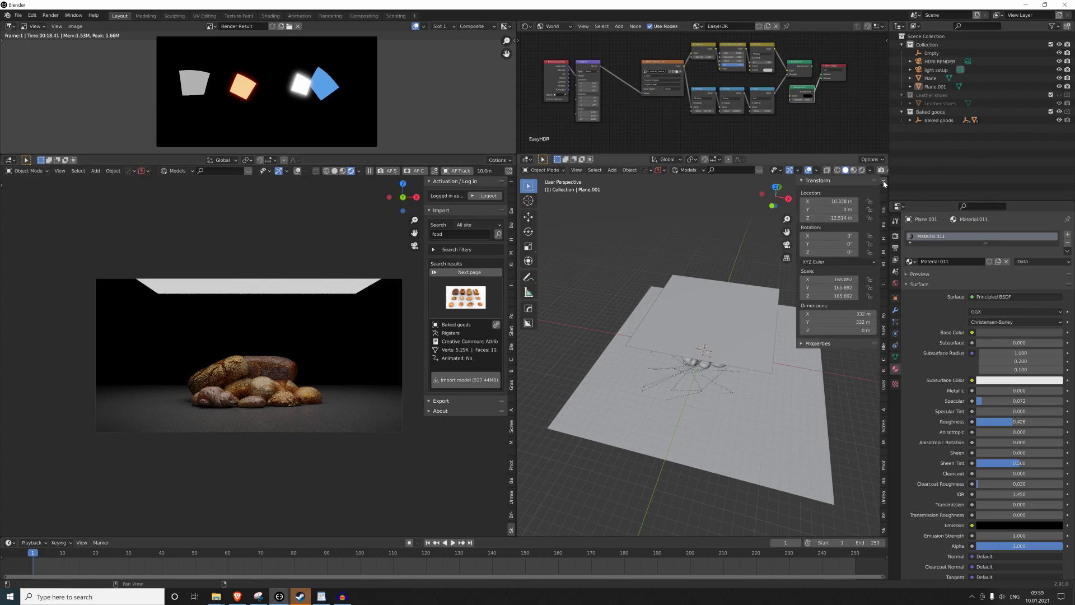
click(883, 194)
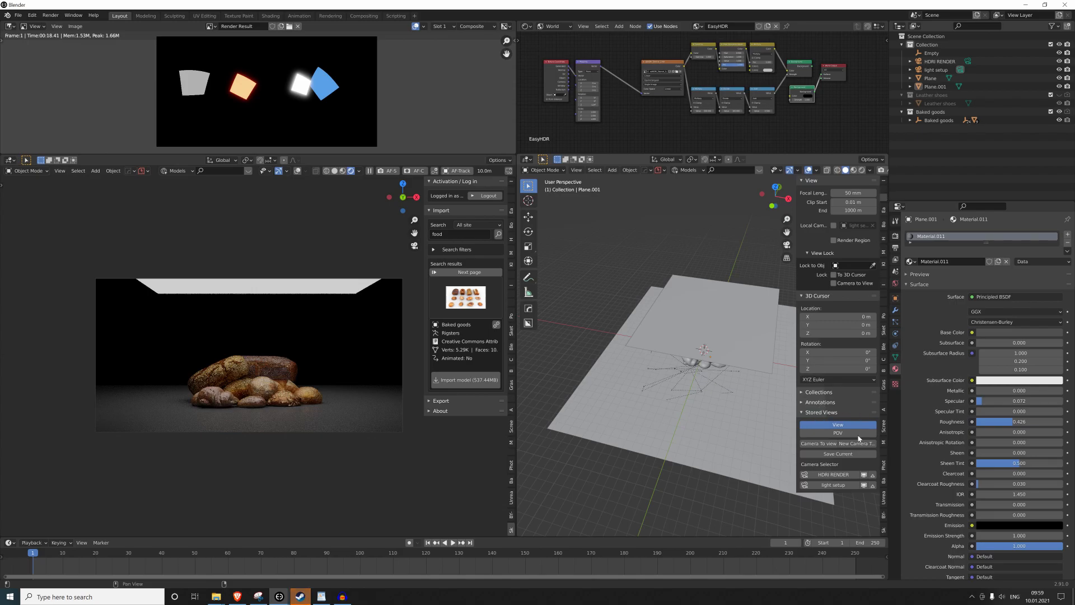
click(835, 475)
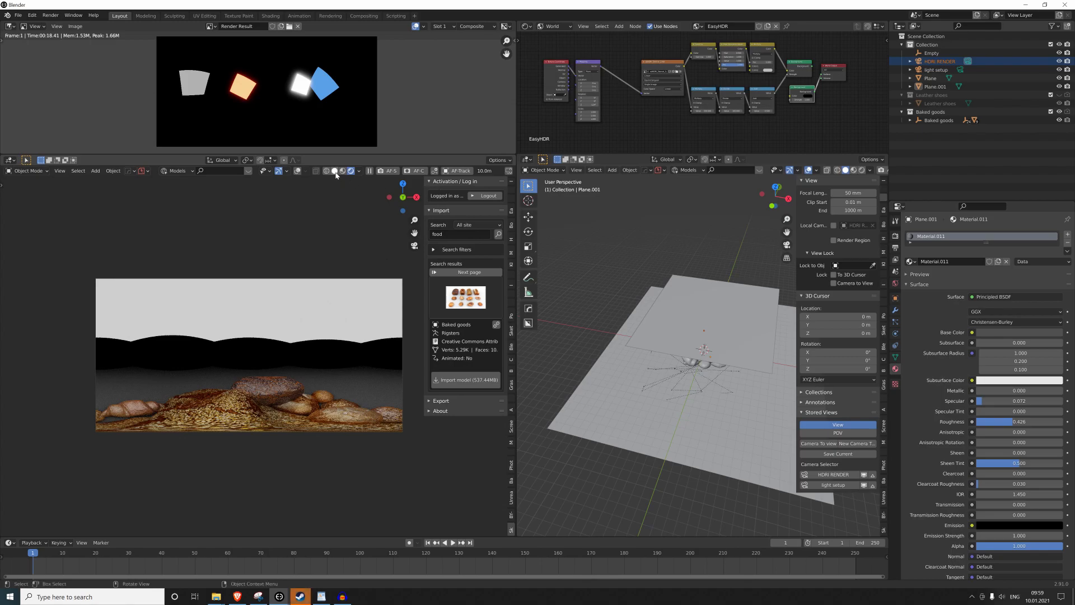
key(F12)
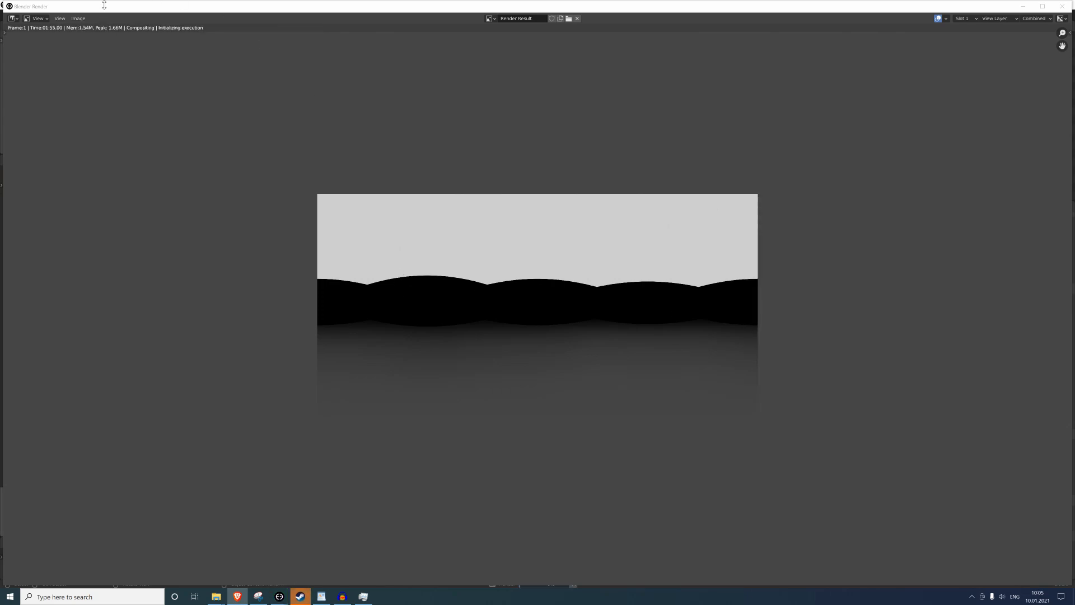
Save the render in Radiance HDR format over sdHDRI_Tutorial_1.hdr in the Easy HDRI folder and close the render window.
click(78, 19)
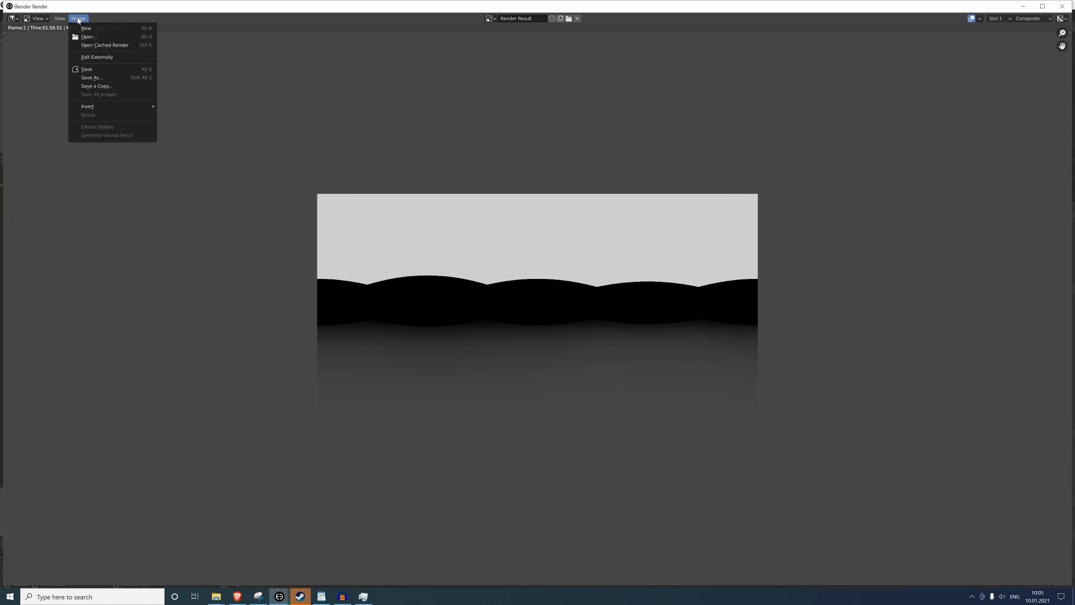
click(106, 81)
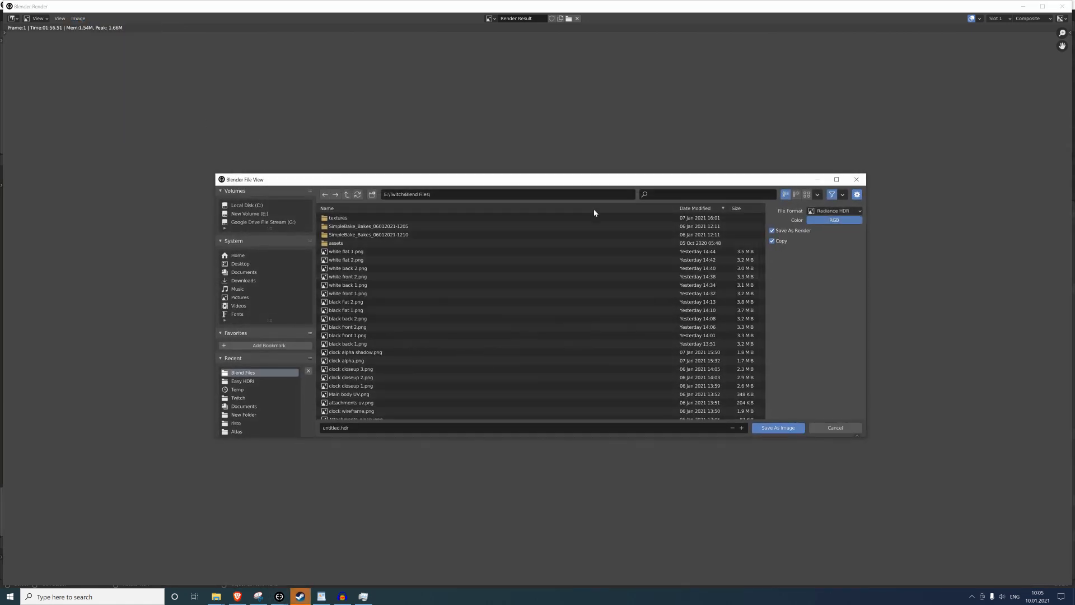
click(243, 381)
click(358, 427)
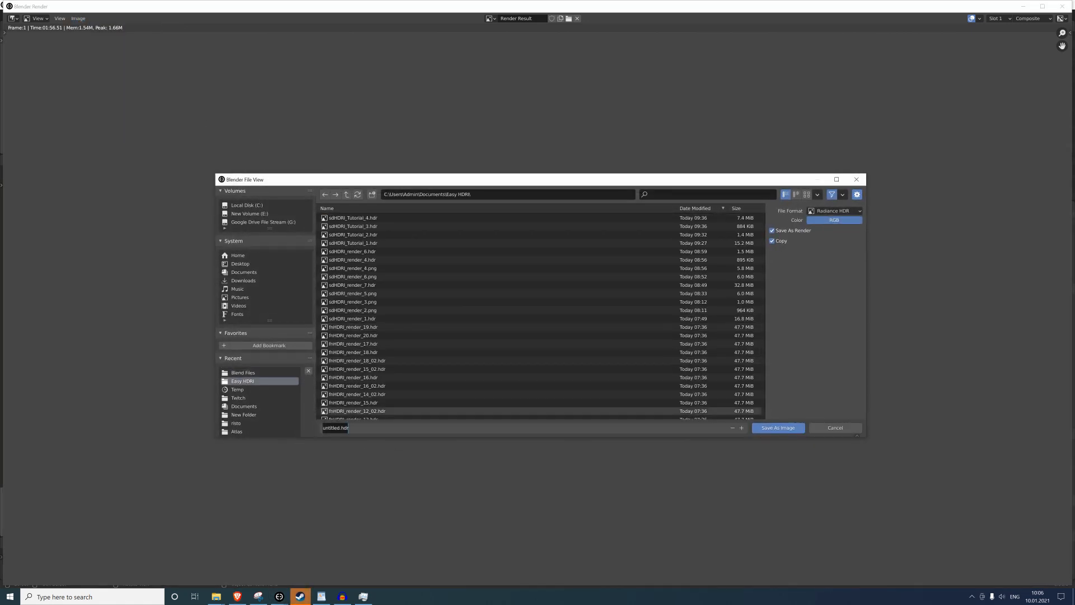
click(356, 244)
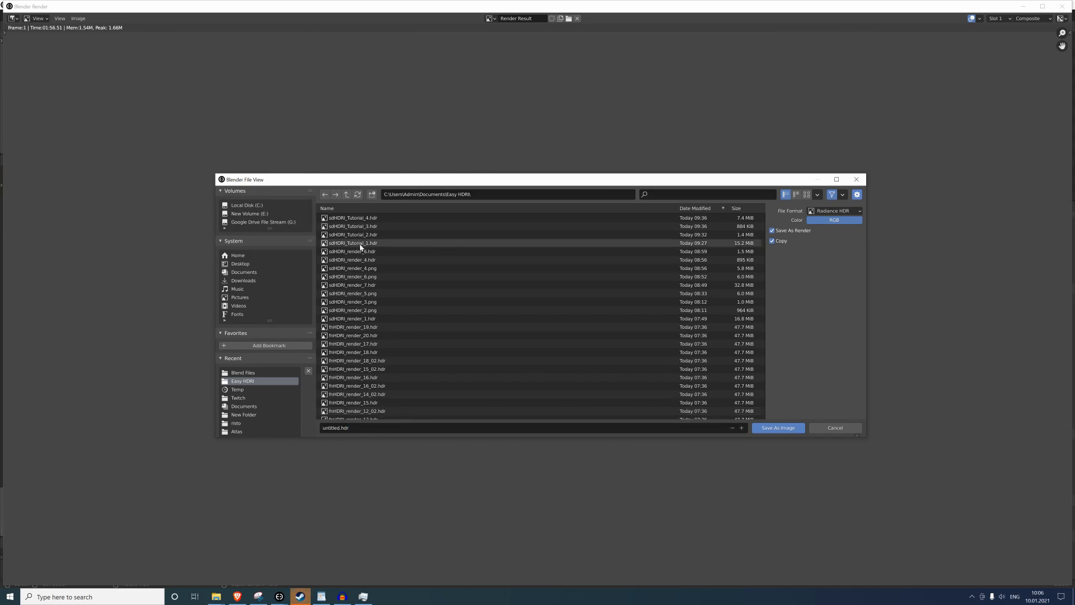
click(360, 244)
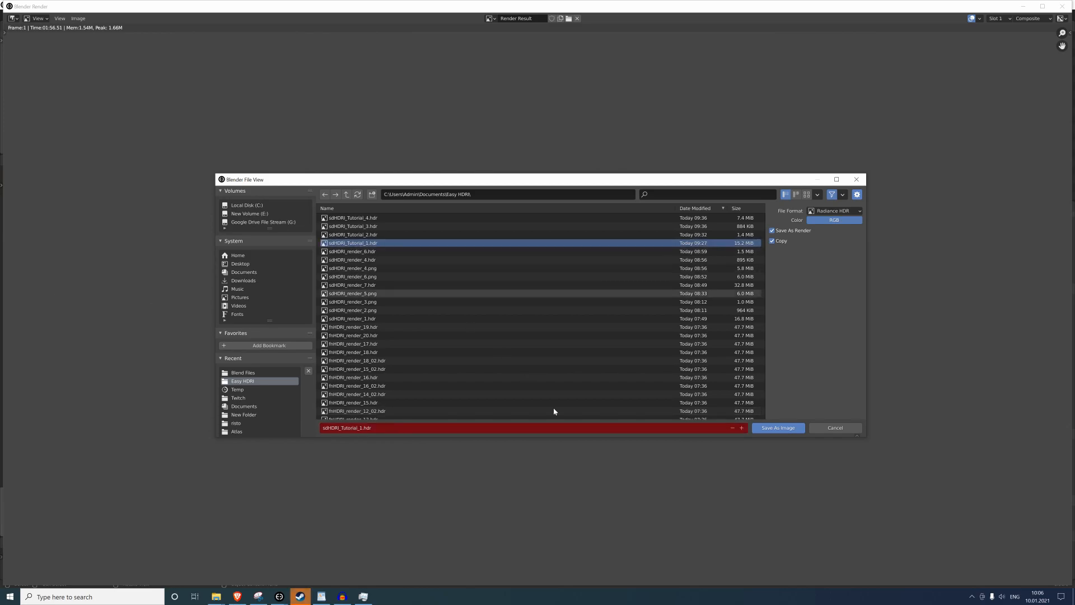
click(778, 427)
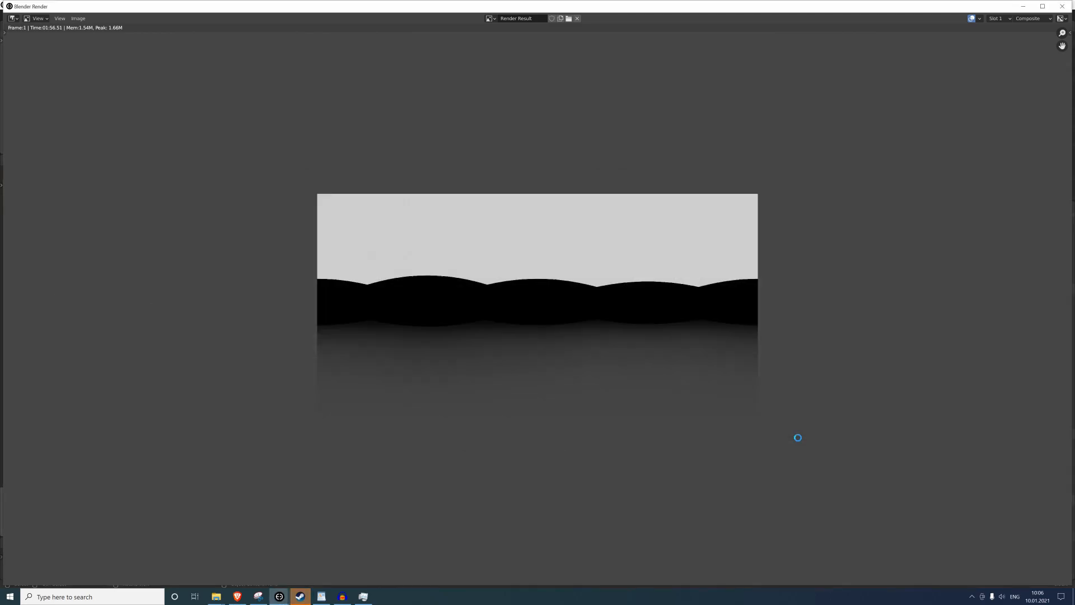
click(1062, 6)
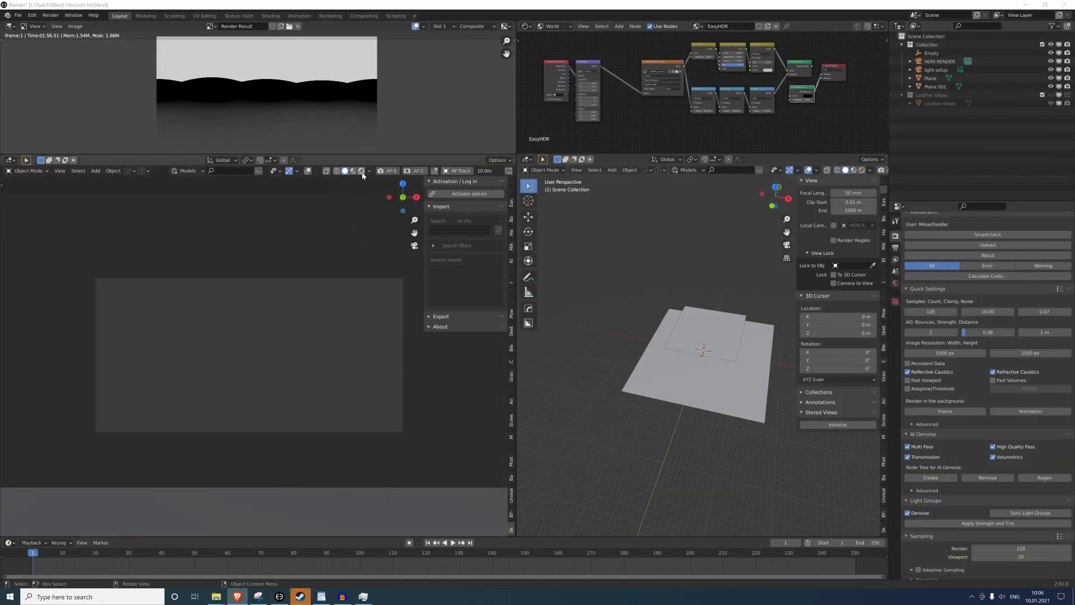
Unhide the Leather shoes collection and switch to the light setup camera.
click(1067, 96)
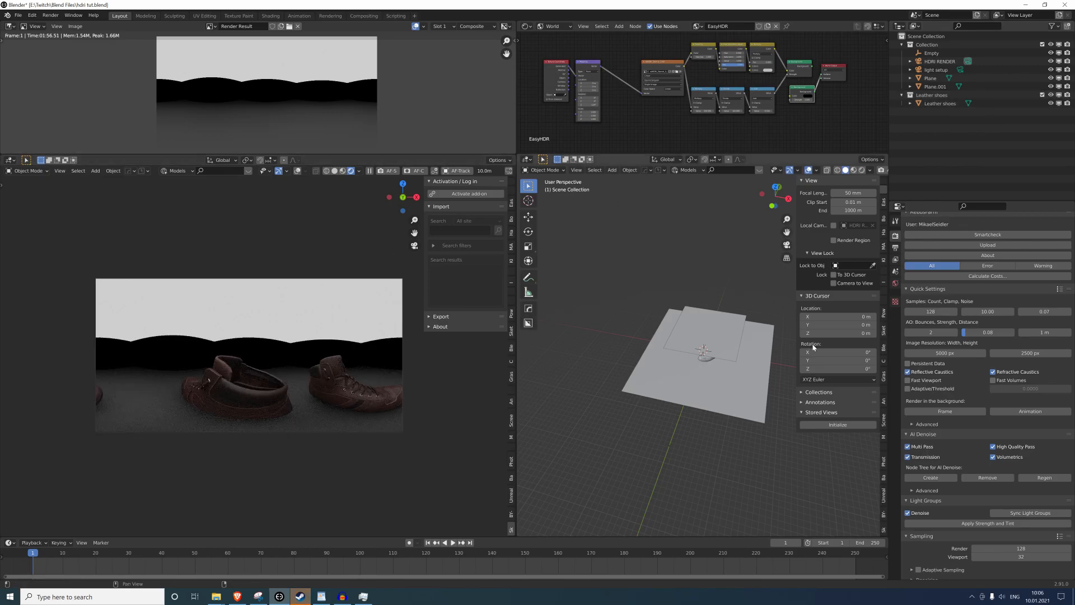
click(832, 424)
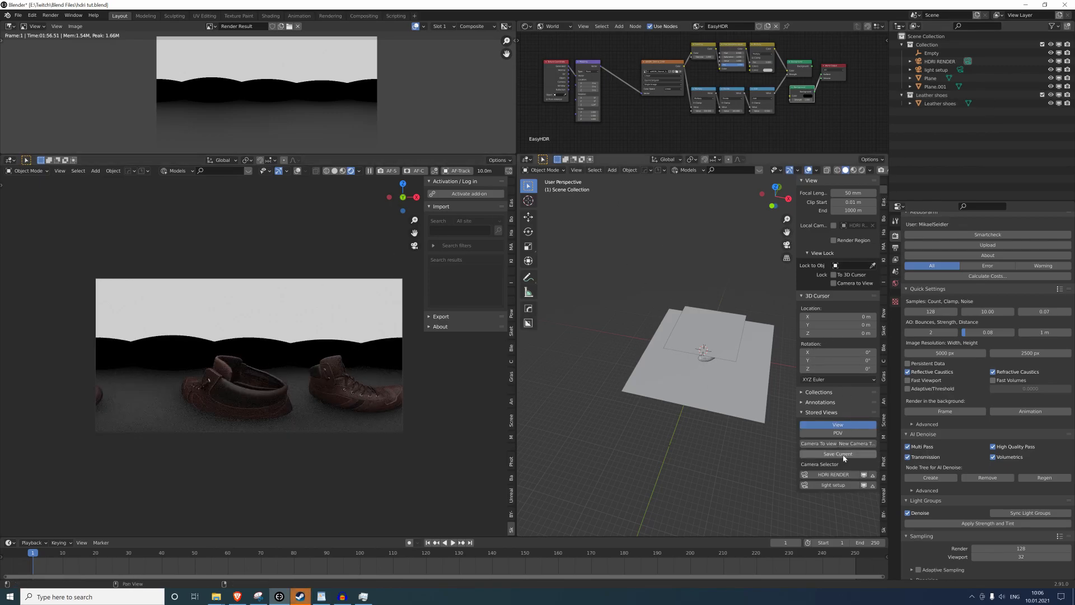
click(832, 485)
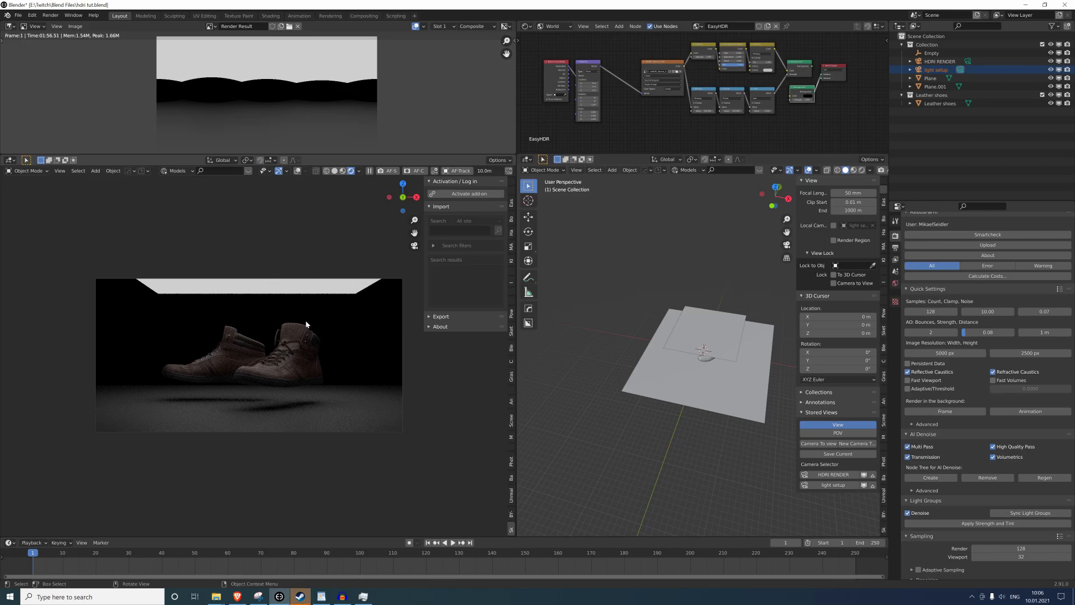
Link the environment's Background node to the World Output and load sdHDRI_Tutorial_1.hdr into the environment texture.
drag(814, 71, 822, 74)
click(677, 74)
key(Escape)
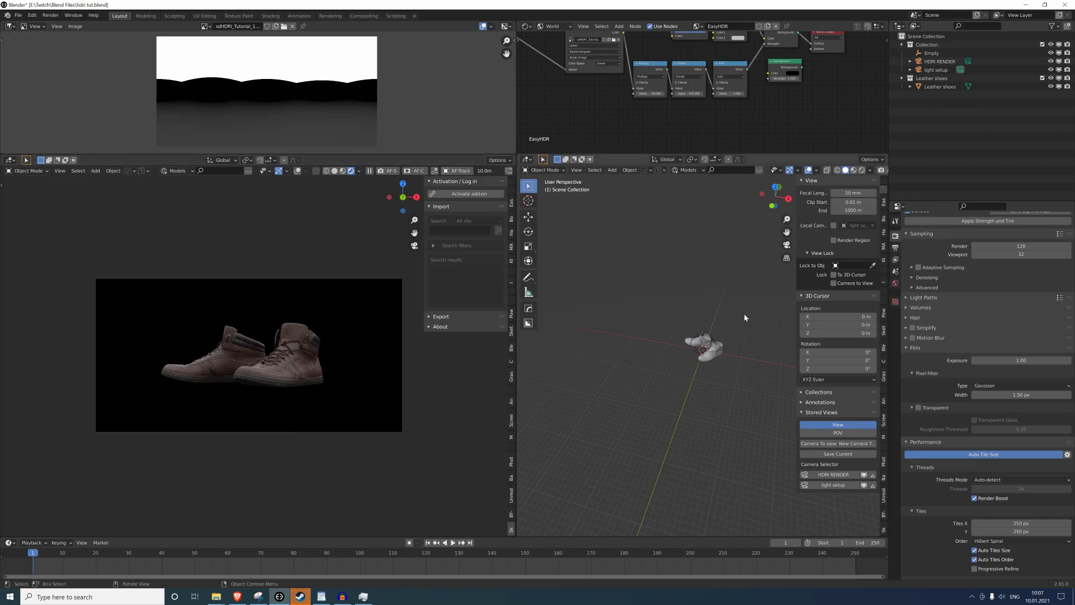
Examine the HDRI lighting on the leather shoes from several angles and return to a closer camera view.
scroll(313, 348, up, 1)
middle_drag(358, 354, 335, 342)
scroll(276, 317, up, 10)
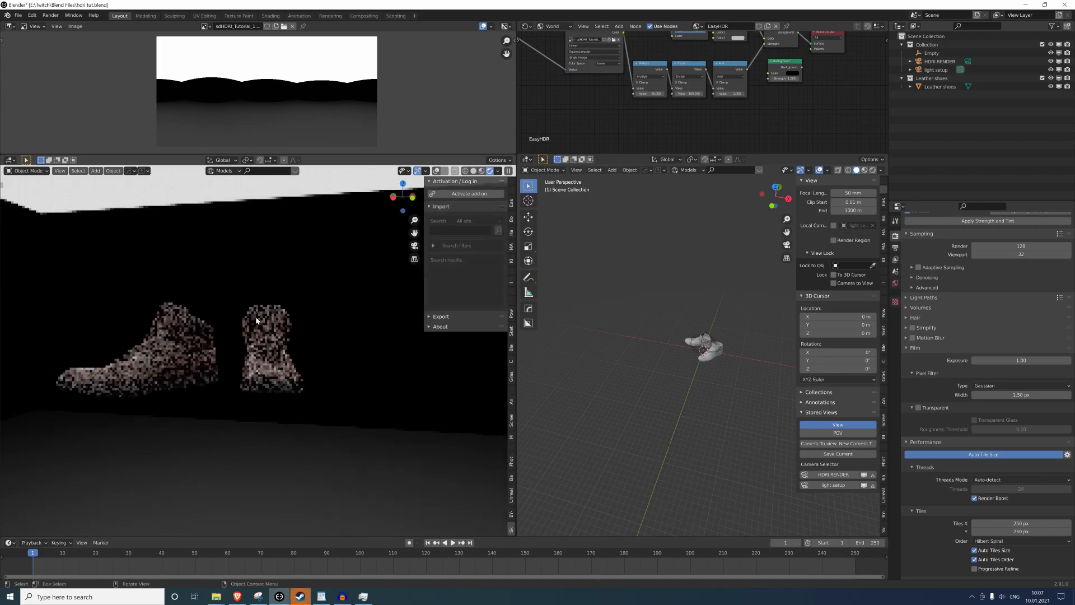
scroll(259, 322, down, 3)
middle_drag(258, 322, 293, 318)
key(KP_0)
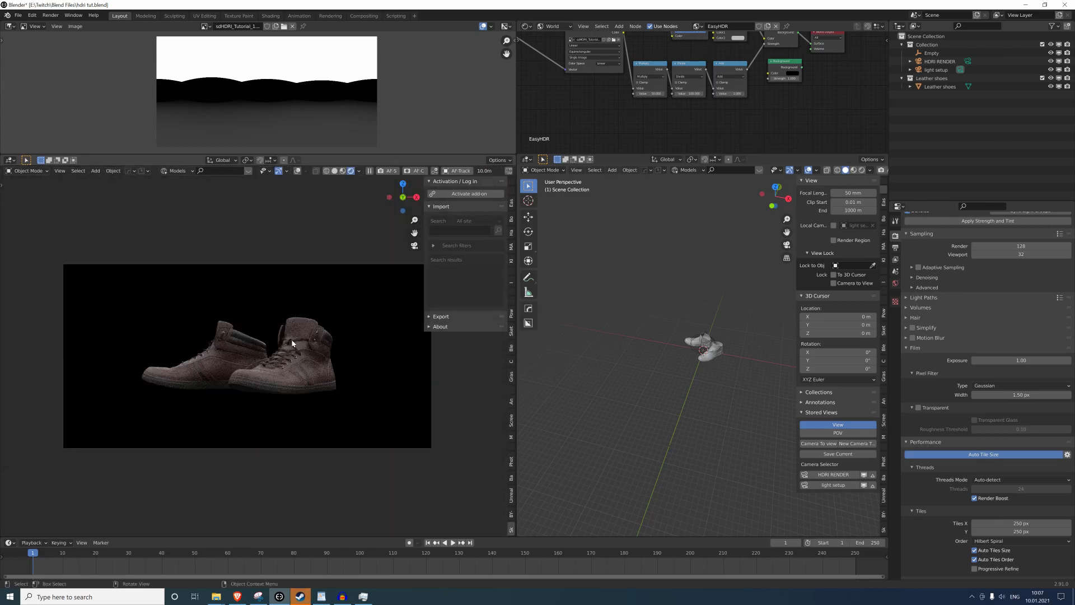
scroll(350, 335, up, 2)
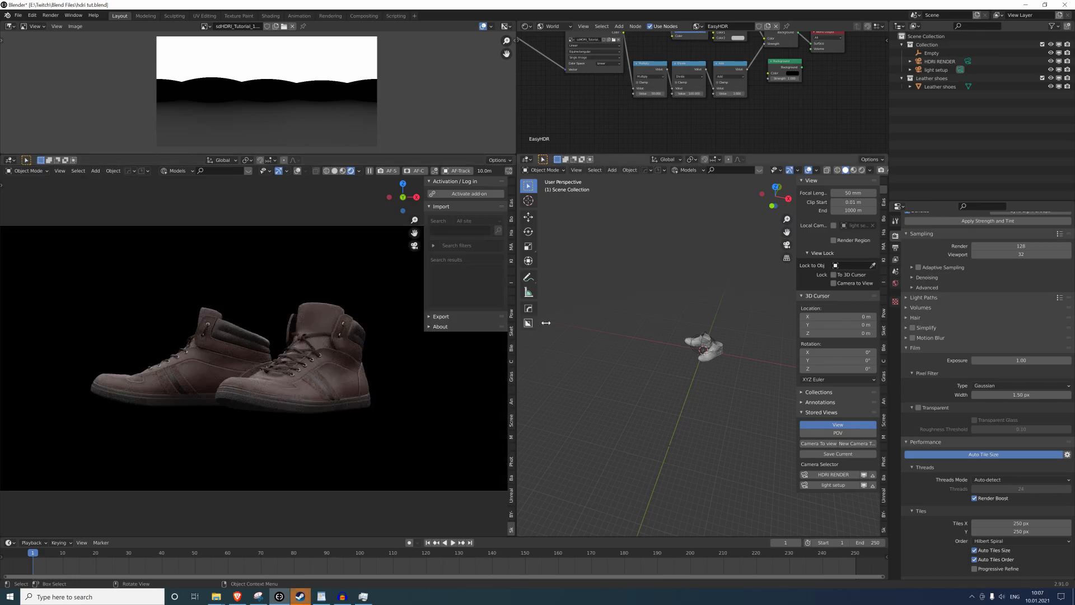
Link the black Background node to the World Output in place of the HDRI background and save the file.
drag(801, 69, 812, 46)
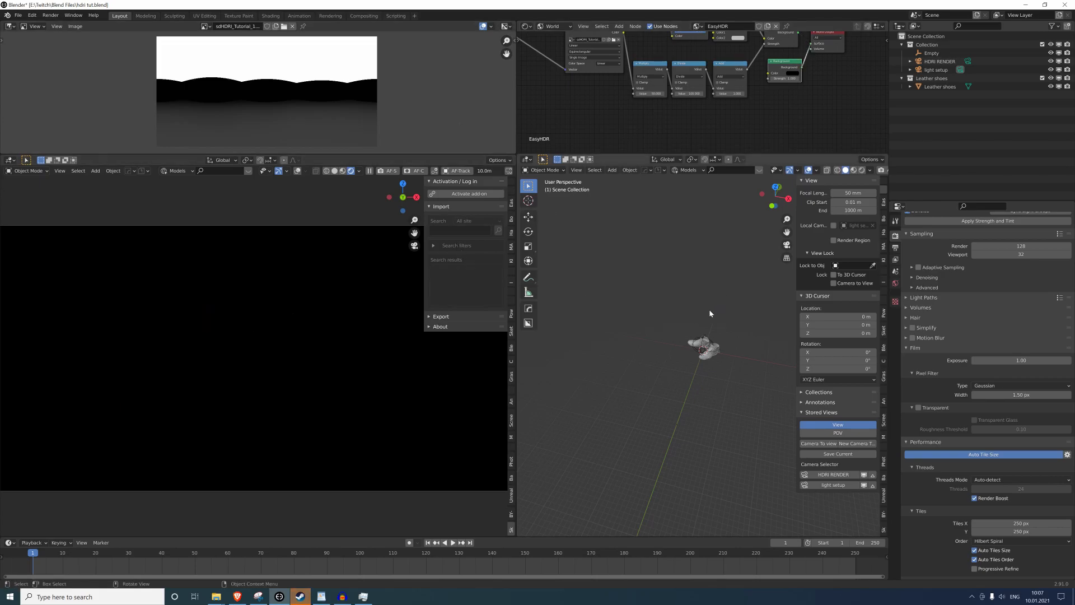
mouse_move(706, 312)
middle_down()
mouse_move(669, 327)
mouse_move(647, 311)
mouse_move(708, 322)
middle_up()
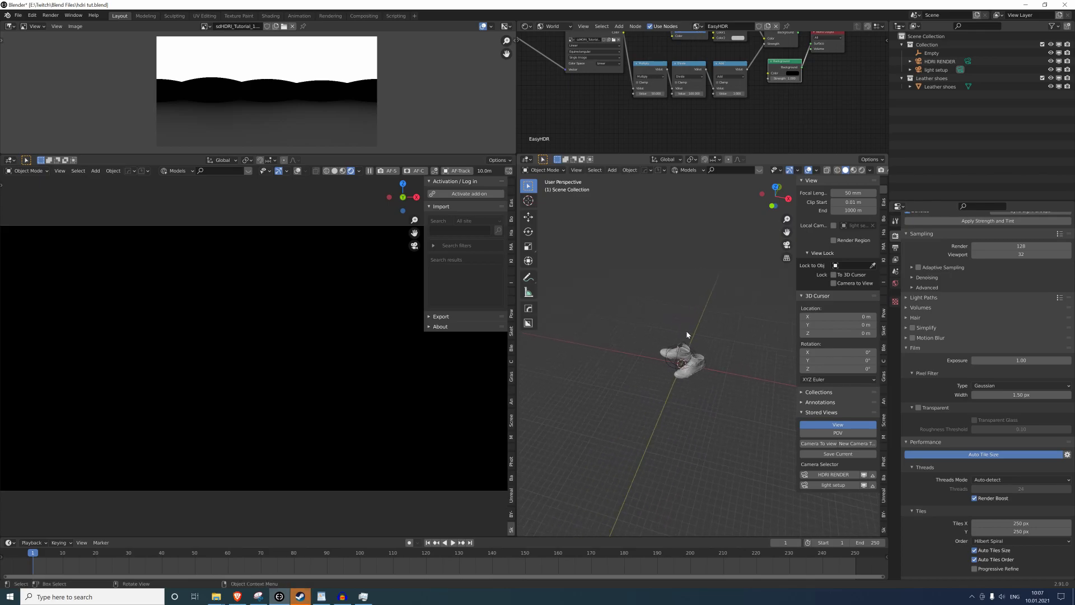
shift+middle_drag(665, 330, 666, 331)
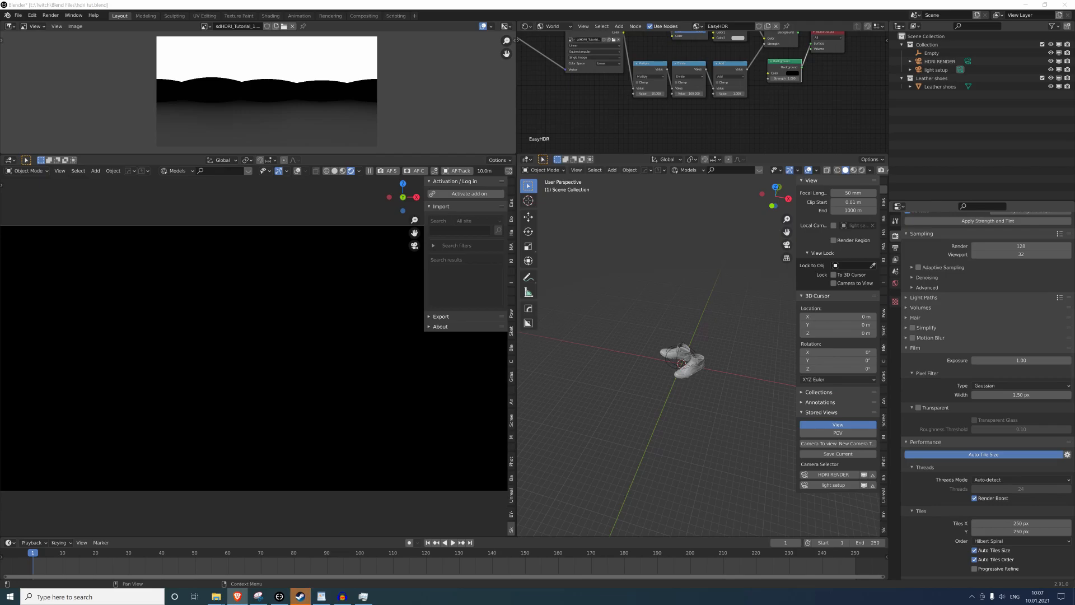
middle_drag(760, 312, 707, 323)
key(ctrl+s)
Add a mesh circle with 8 vertices at the world origin.
key(shift+a)
mouse_move(702, 317)
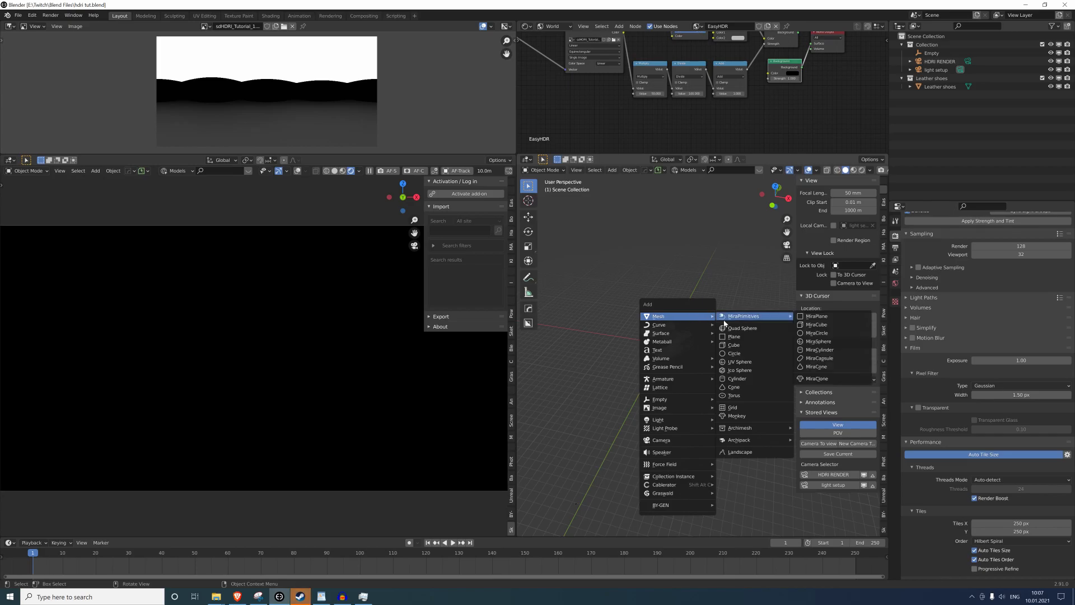
click(738, 354)
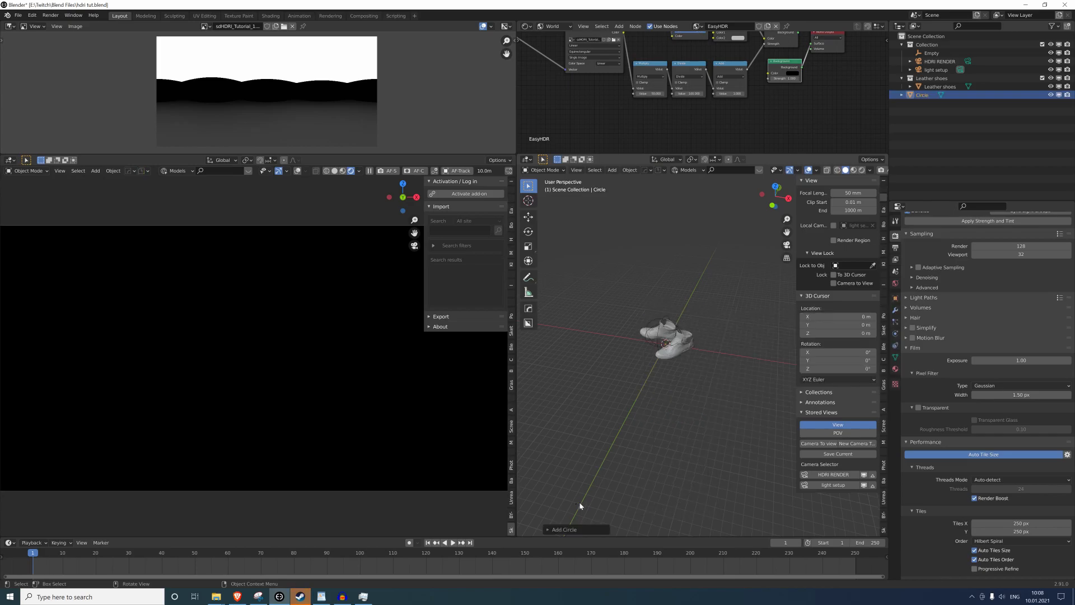
click(551, 529)
click(623, 438)
text(8)
key(Return)
click(717, 323)
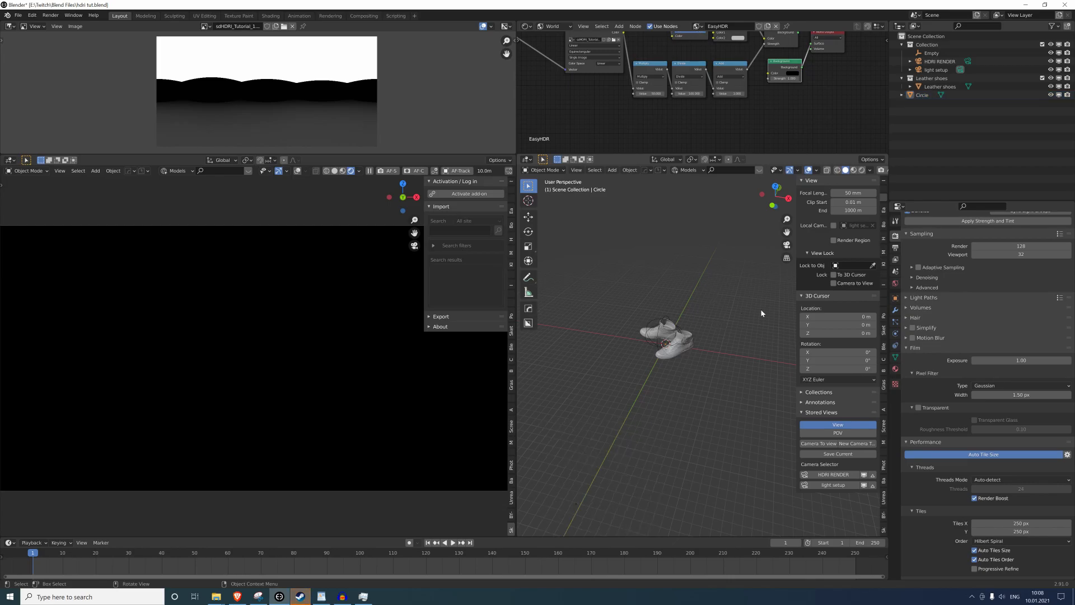
Scale the circle up by about 16.4 and fill it with a face in Edit Mode.
click(918, 95)
key(s)
click(563, 526)
middle_drag(707, 317, 718, 333)
key(s)
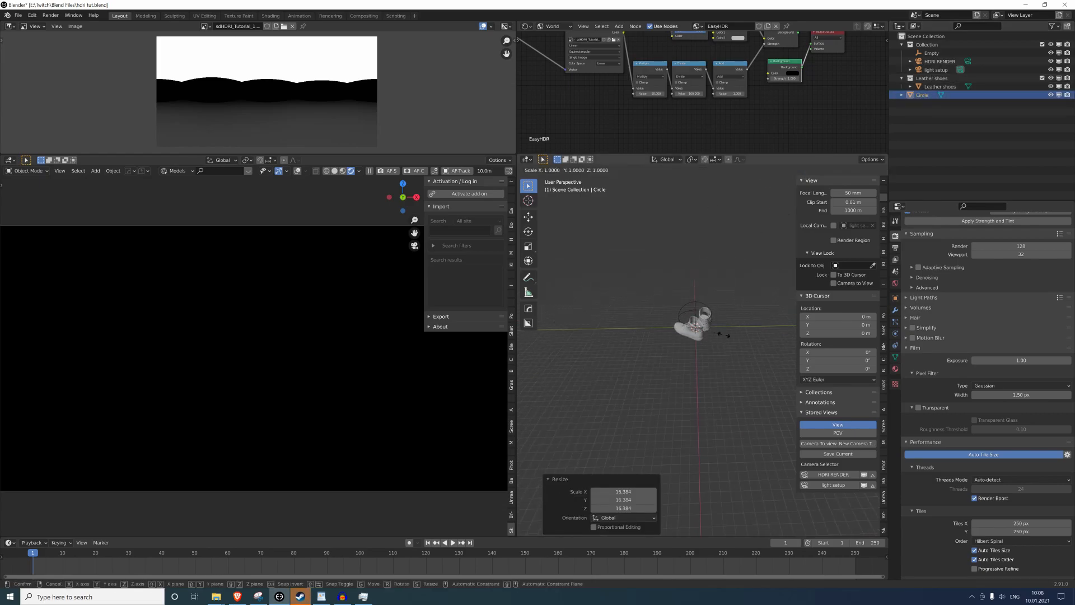
key(Escape)
key(Tab)
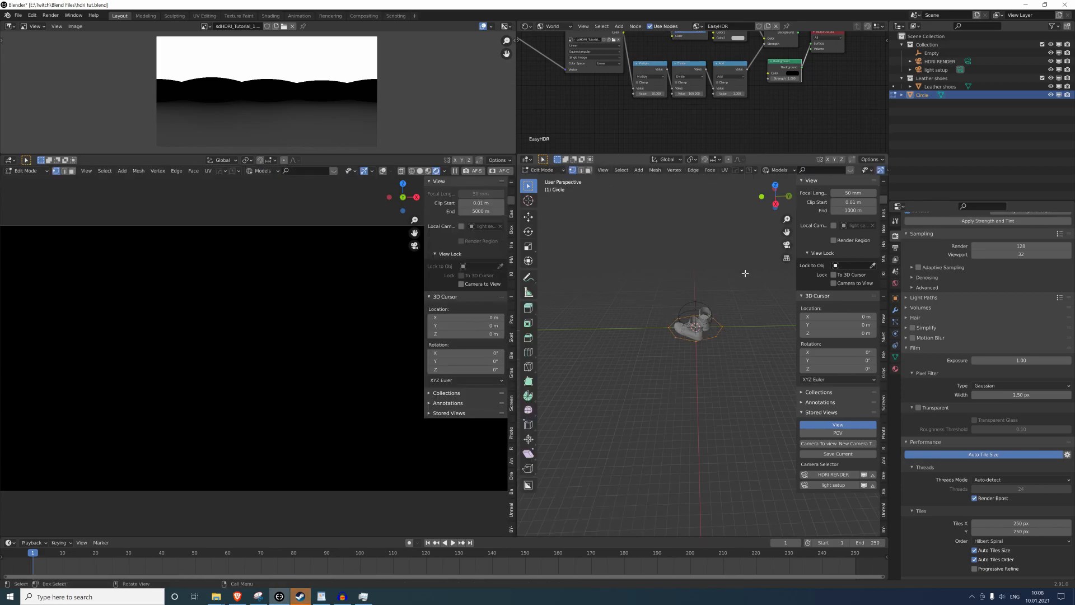
key(Tab)
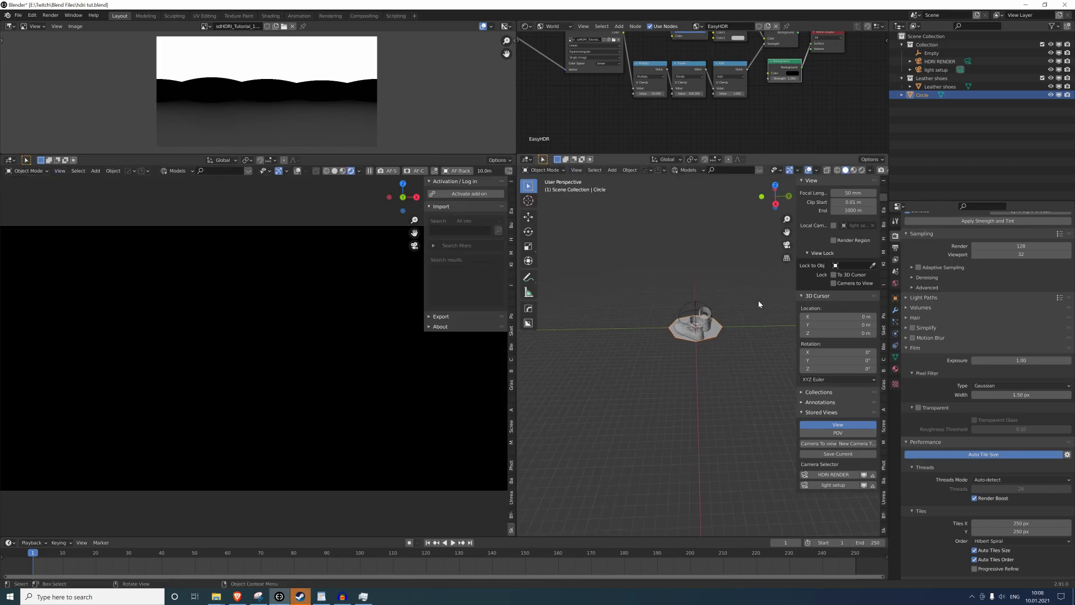
Raise the filled circle about 124 m along the global Z axis, above the leather shoes.
key(KP_7)
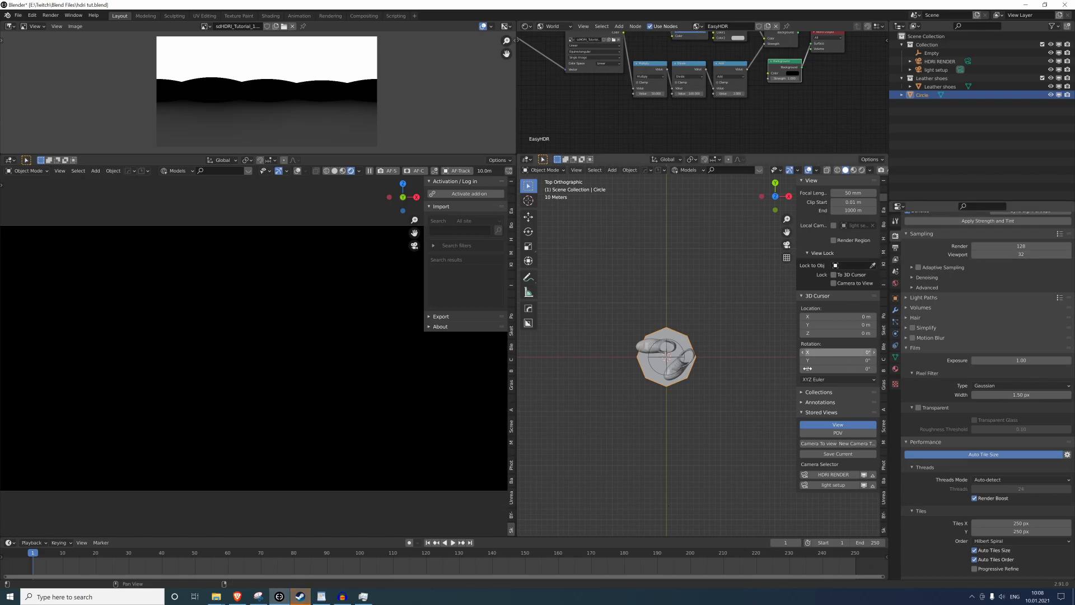
key(KP_1)
scroll(683, 336, up, 3)
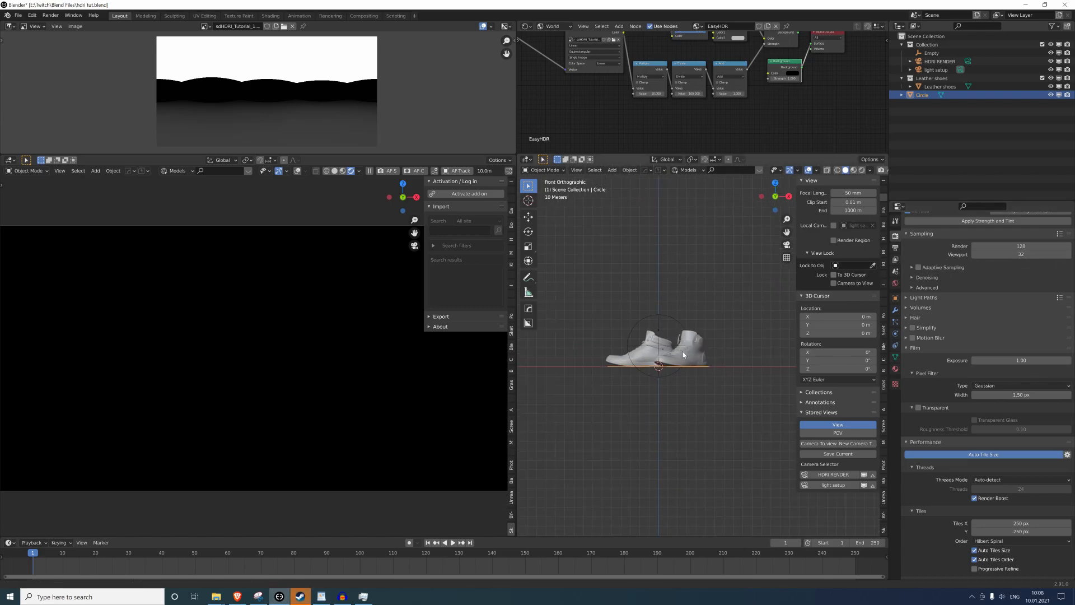
key(g)
key(z)
click(701, 256)
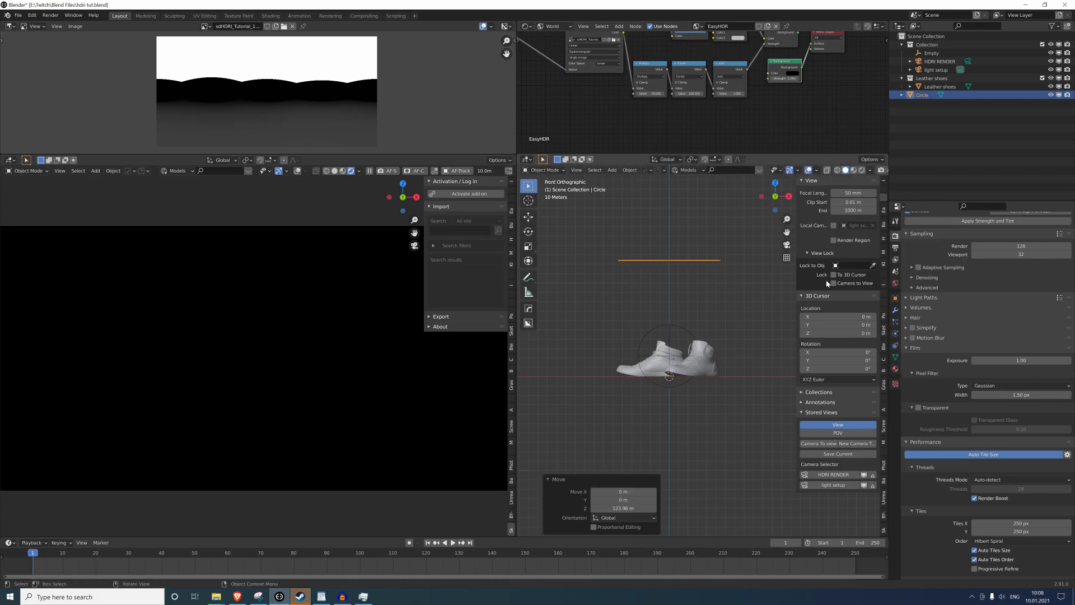
Give the circle a new material with an Emission surface shader.
click(894, 369)
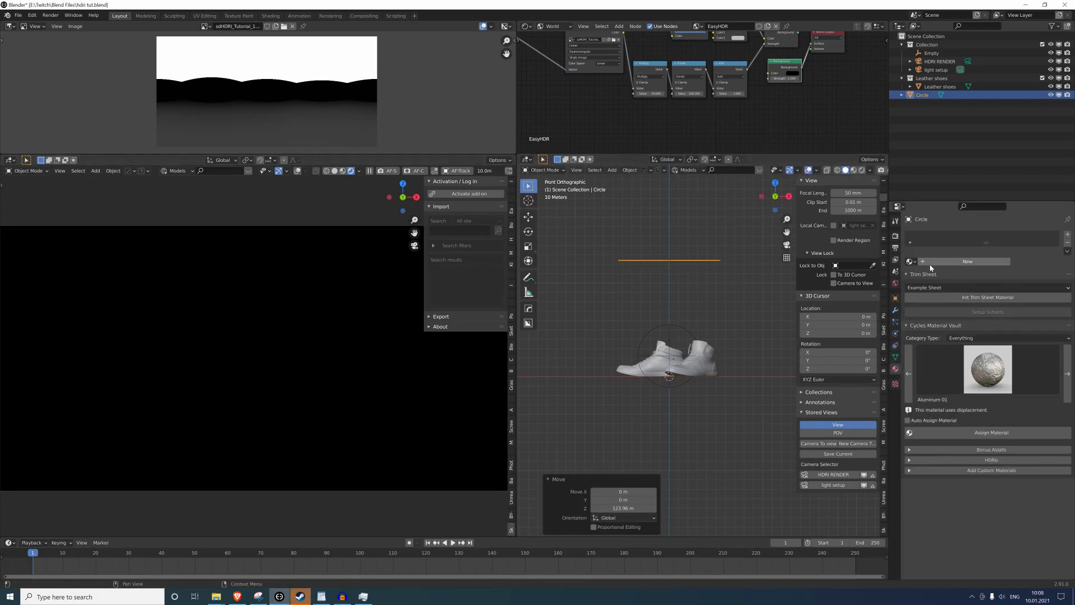
click(967, 260)
click(997, 297)
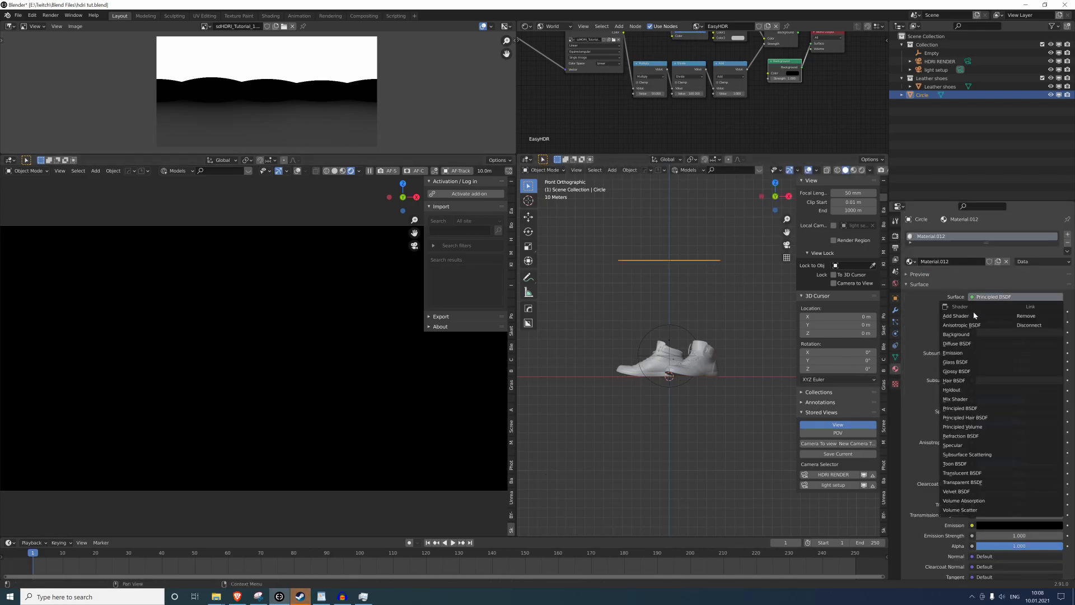
click(955, 353)
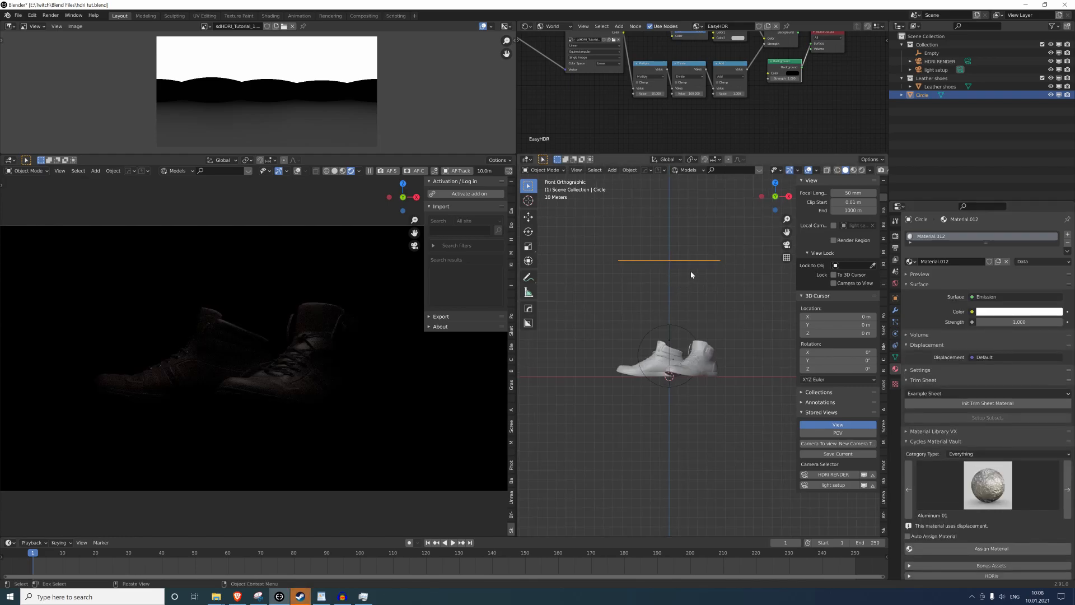
Duplicate the emissive circle to the left side of the leather shoes, rotate it to face them, and adjust its position from above.
scroll(691, 271, down, 1)
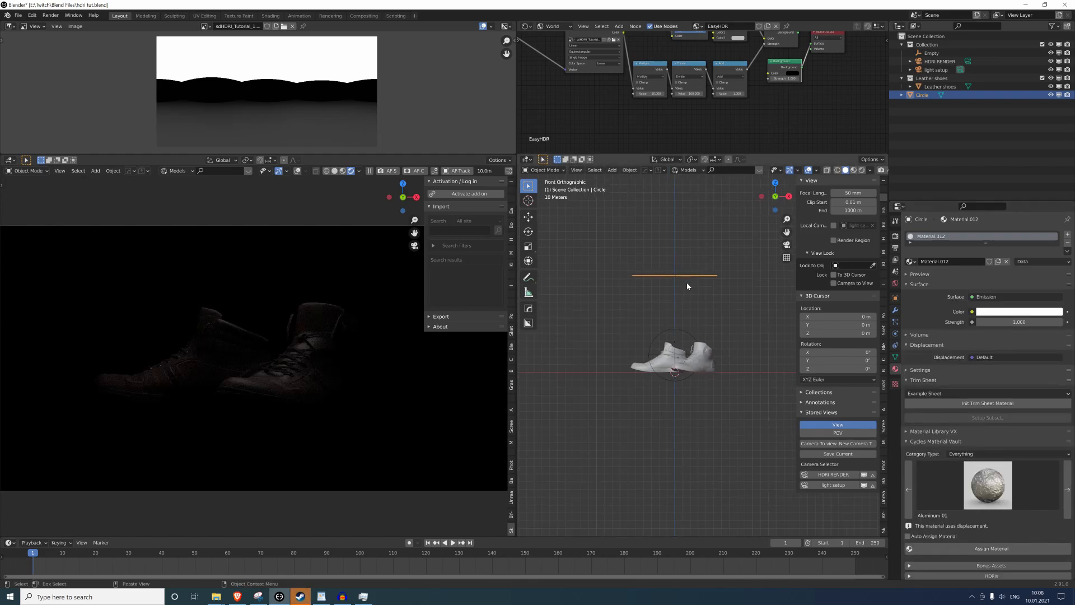
key(shift+d)
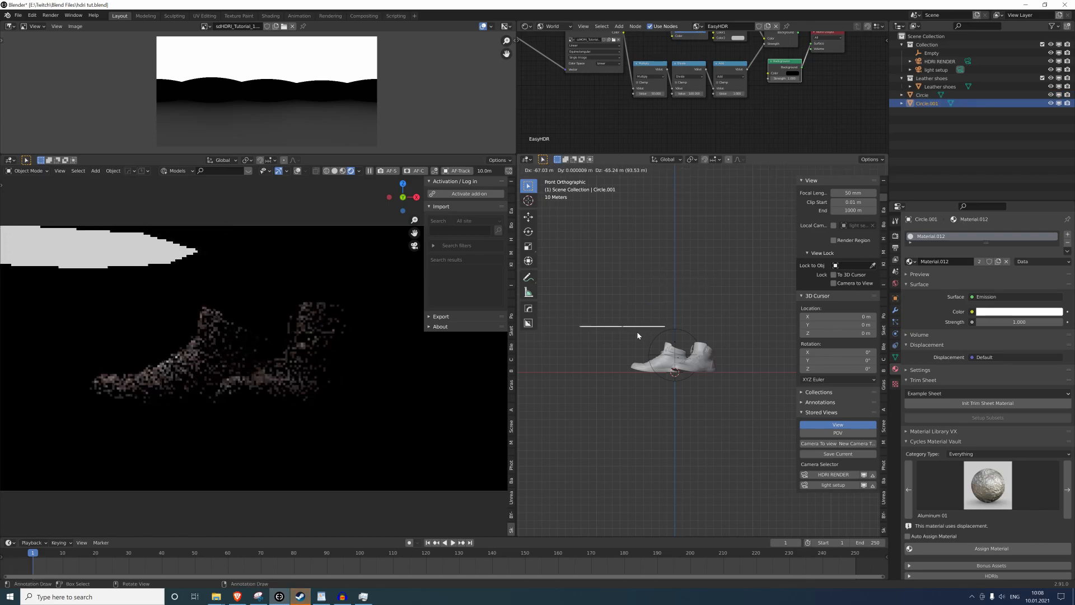
click(638, 333)
key(r)
click(671, 247)
middle_drag(670, 247, 643, 280)
key(KP_7)
key(g)
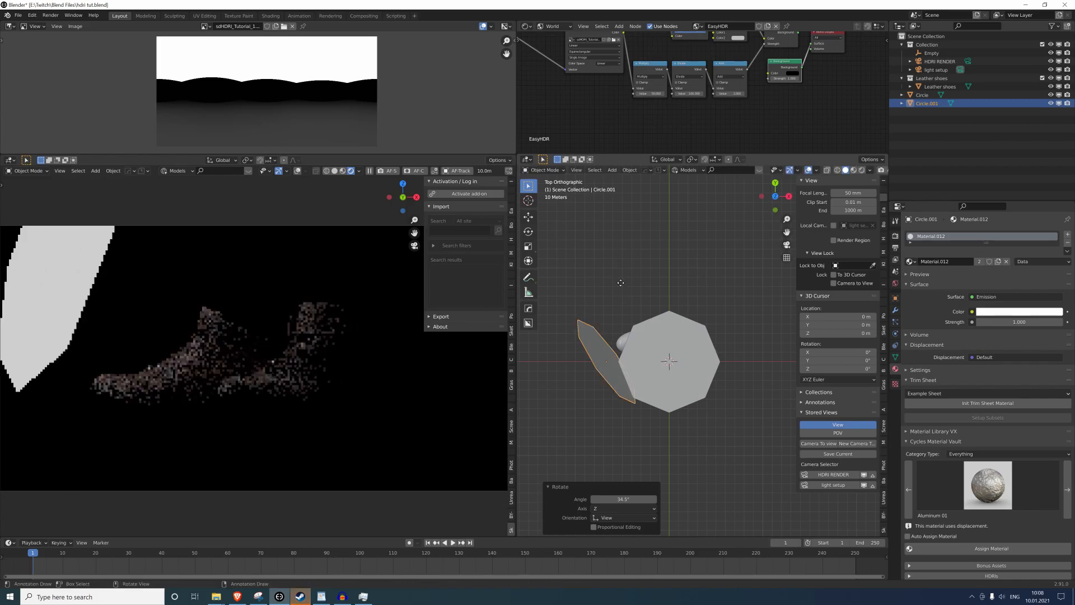
click(613, 295)
Duplicate the angled circle to the right side of the shoes, rotate it to face them, and bring it closer.
scroll(613, 295, down, 3)
key(shift+d)
click(728, 349)
key(r)
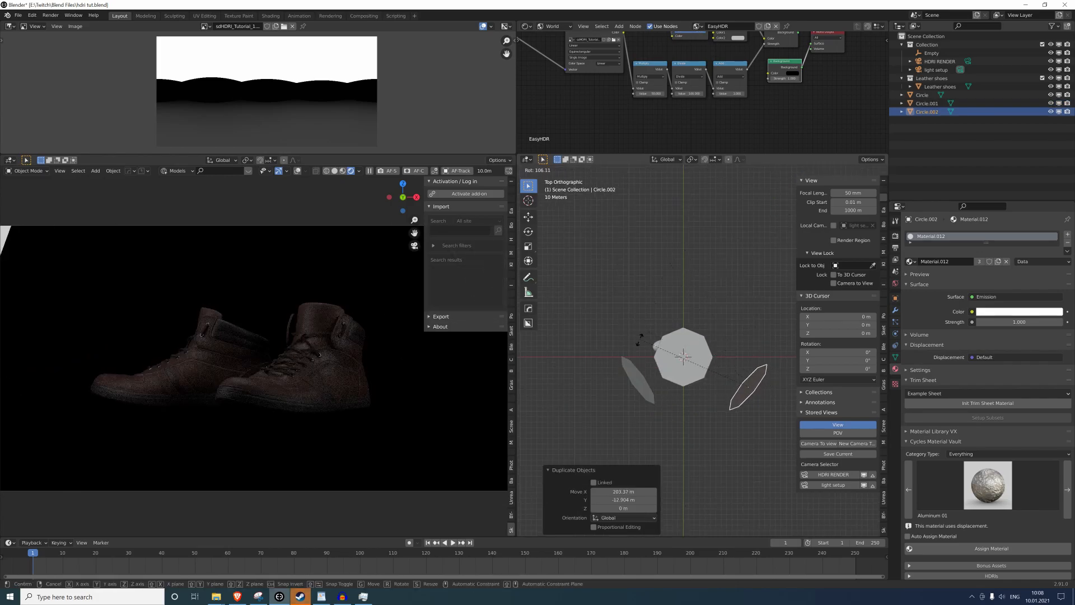
click(758, 301)
key(g)
click(740, 302)
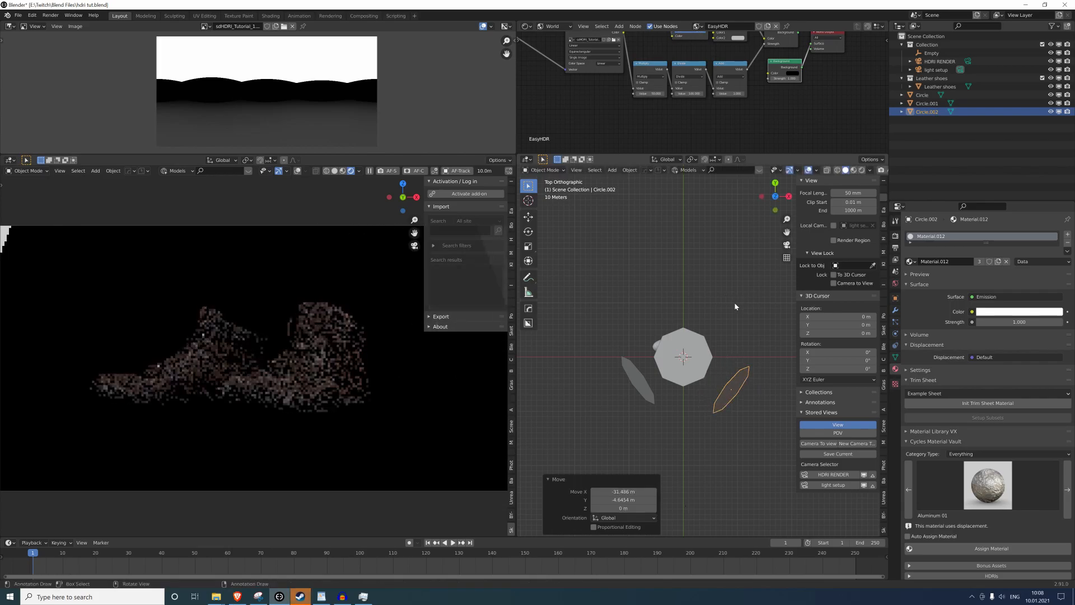
Shift the overhead circle about 6.7 m in X and 15.5 m in Y, and scale it up by about 1.37.
drag(694, 344, 697, 336)
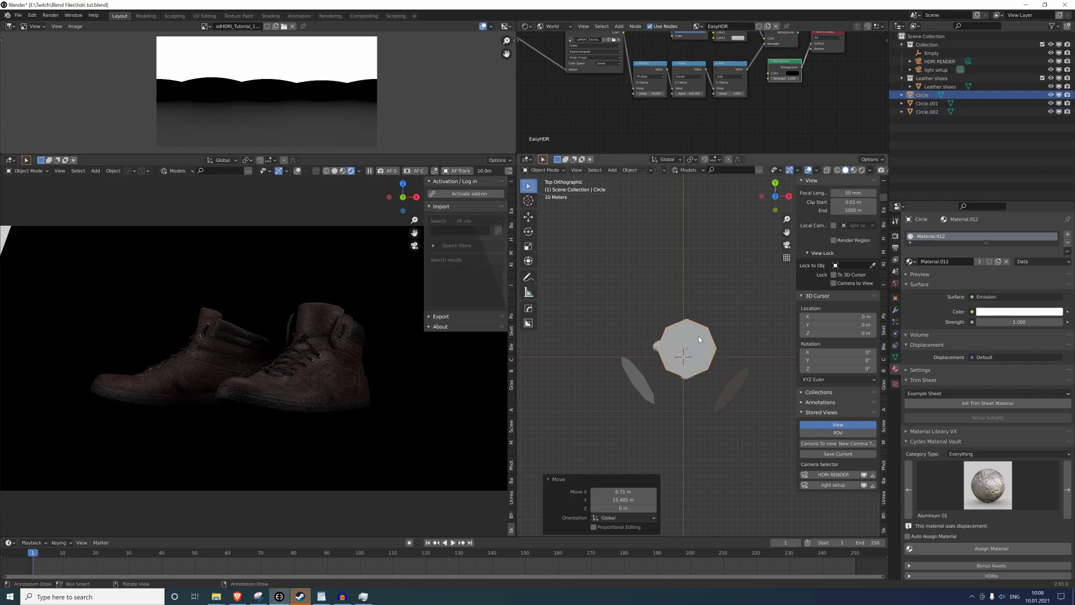
key(s)
click(728, 329)
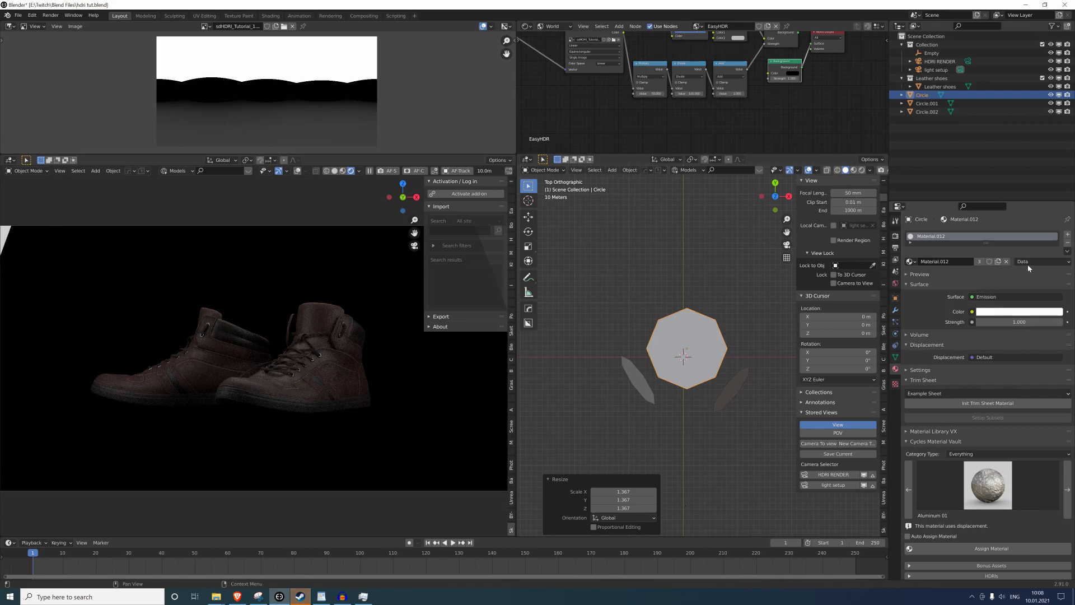
Make the overhead circle's emission material a separate copy and set its strength to 5.
click(997, 261)
click(1019, 322)
text(5)
key(Return)
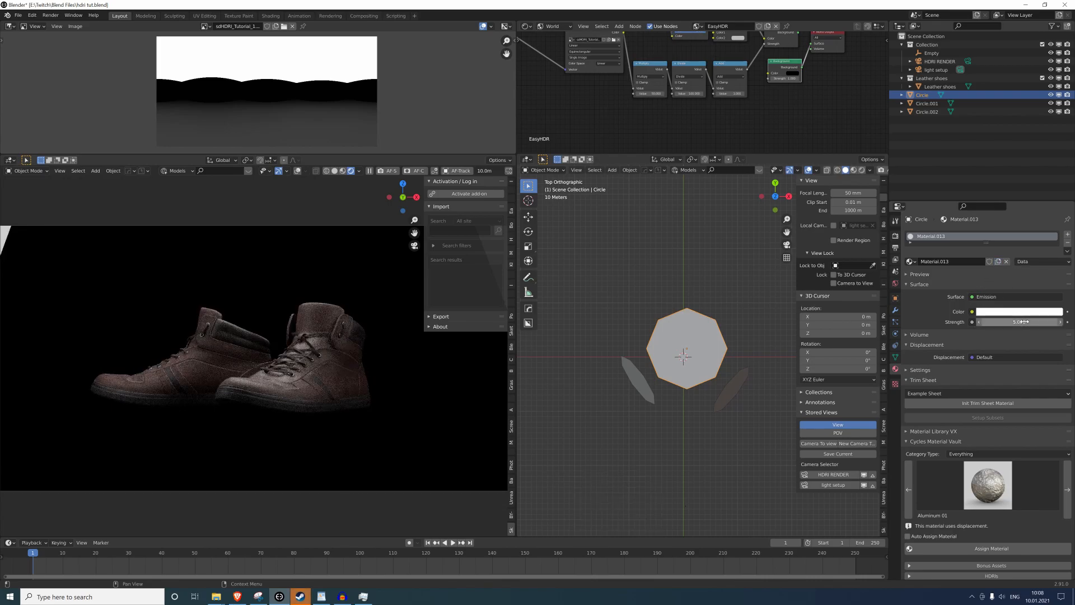
Set the emission strength of the circle left of the shoes to 3.
click(639, 368)
click(1018, 322)
text(8)
key(Return)
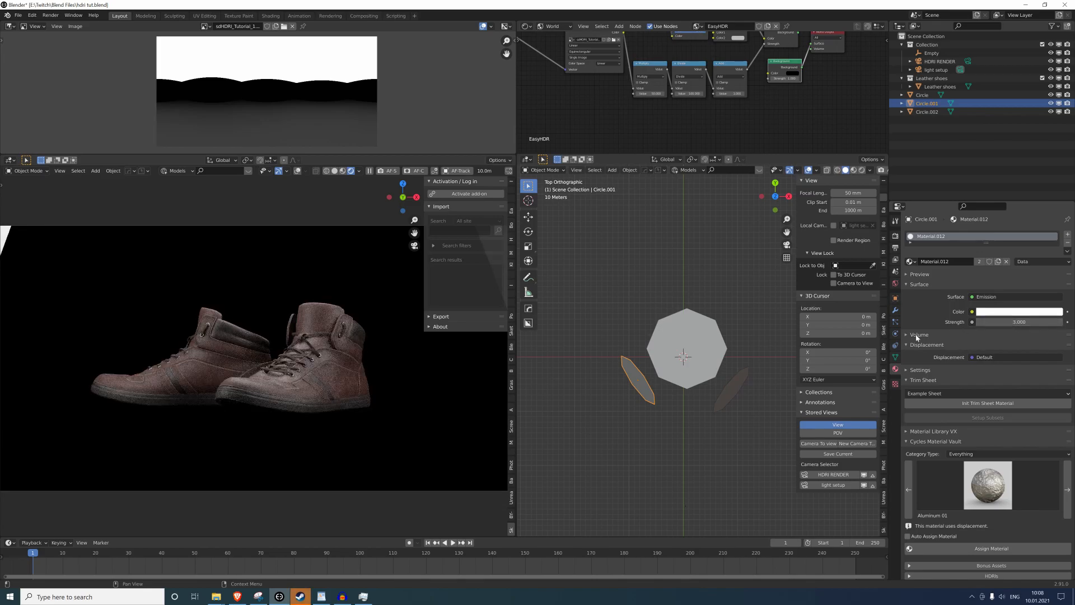
Give the circle right of the shoes its own copy of the emission material with a strength of 2.
click(712, 353)
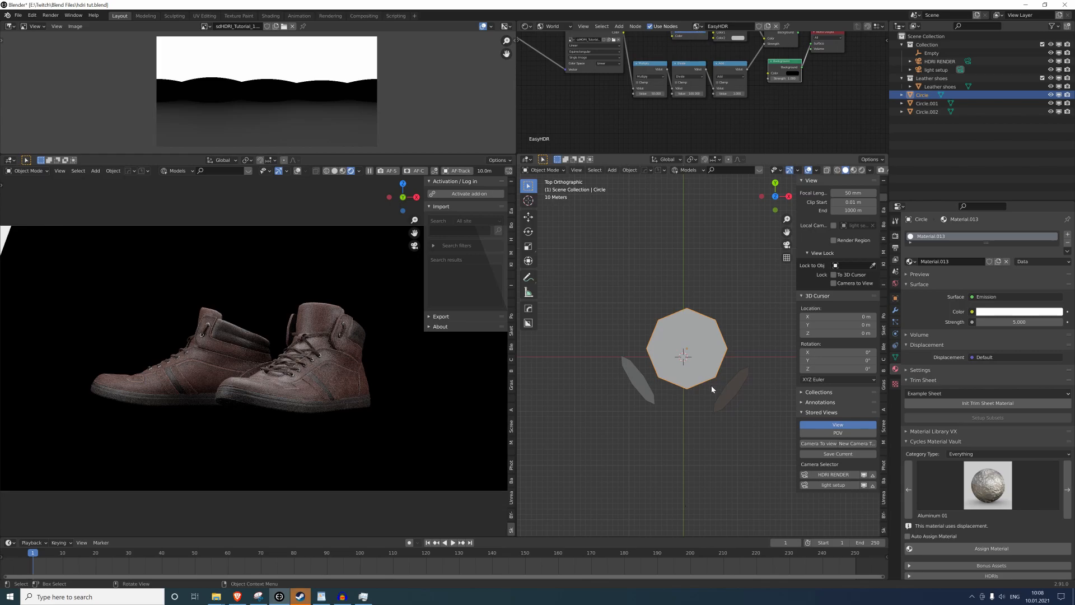
click(639, 389)
click(728, 386)
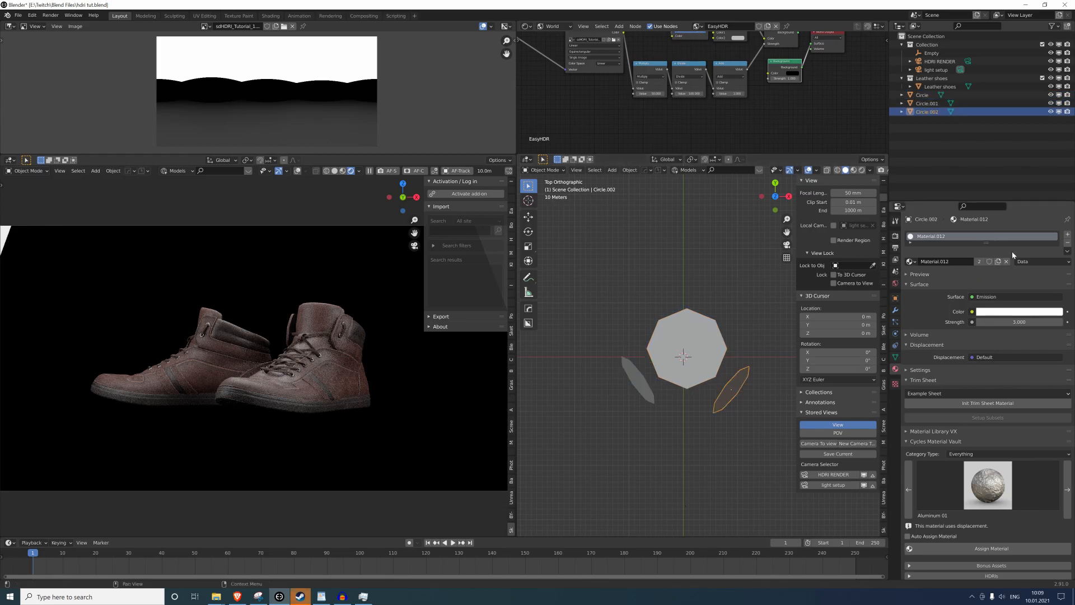
drag(1019, 322, 1002, 322)
Switch the camera view to solid shading and the HDRI RENDER camera, and run a test render of the lighting setup.
scroll(304, 367, down, 2)
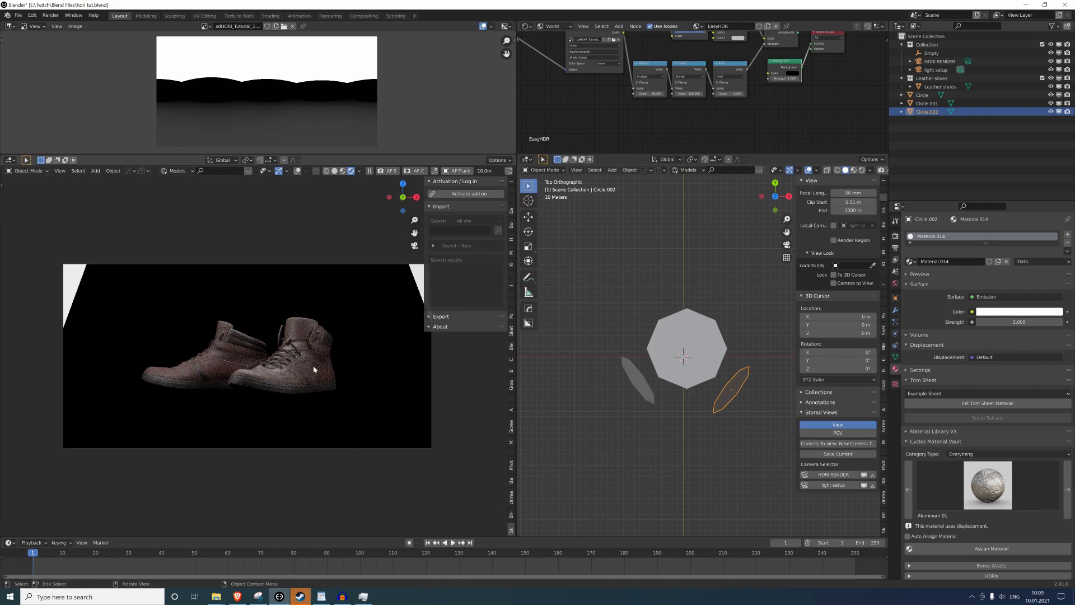
middle_drag(712, 352, 734, 283)
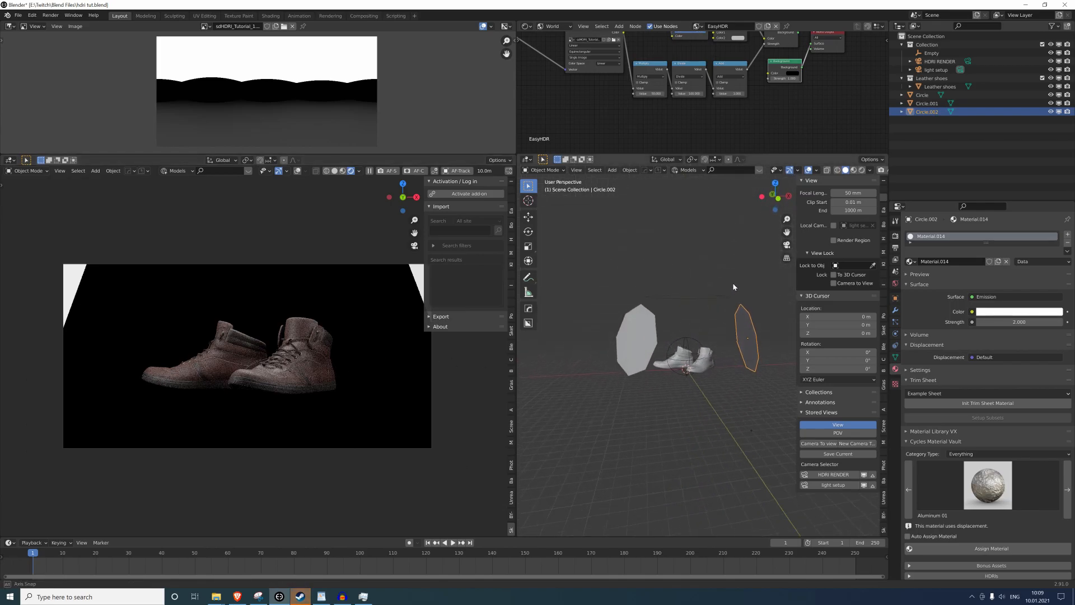
scroll(382, 223, down, 1)
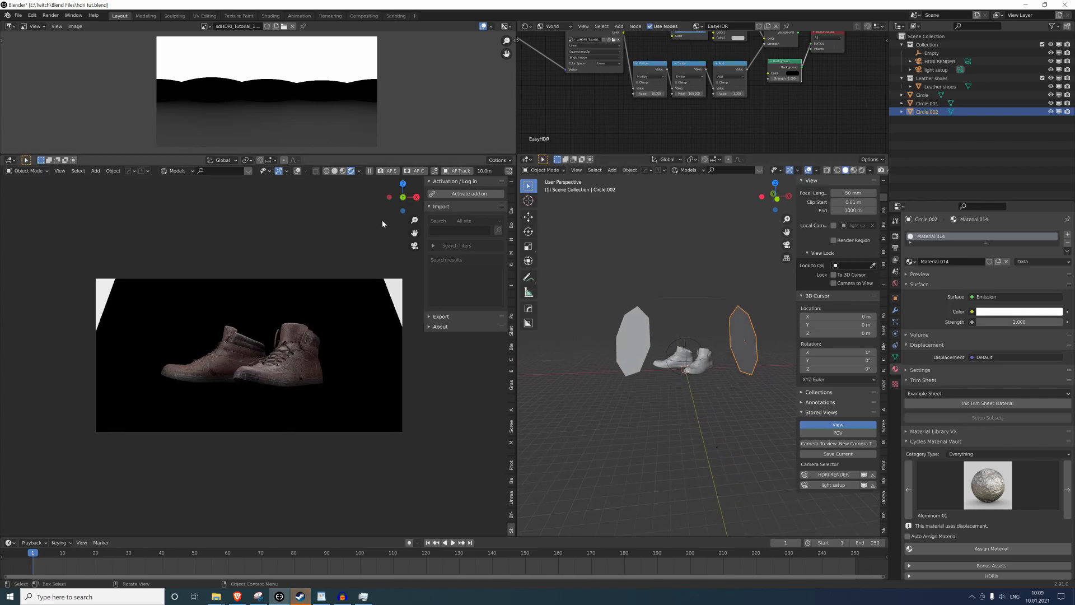
click(335, 171)
click(833, 475)
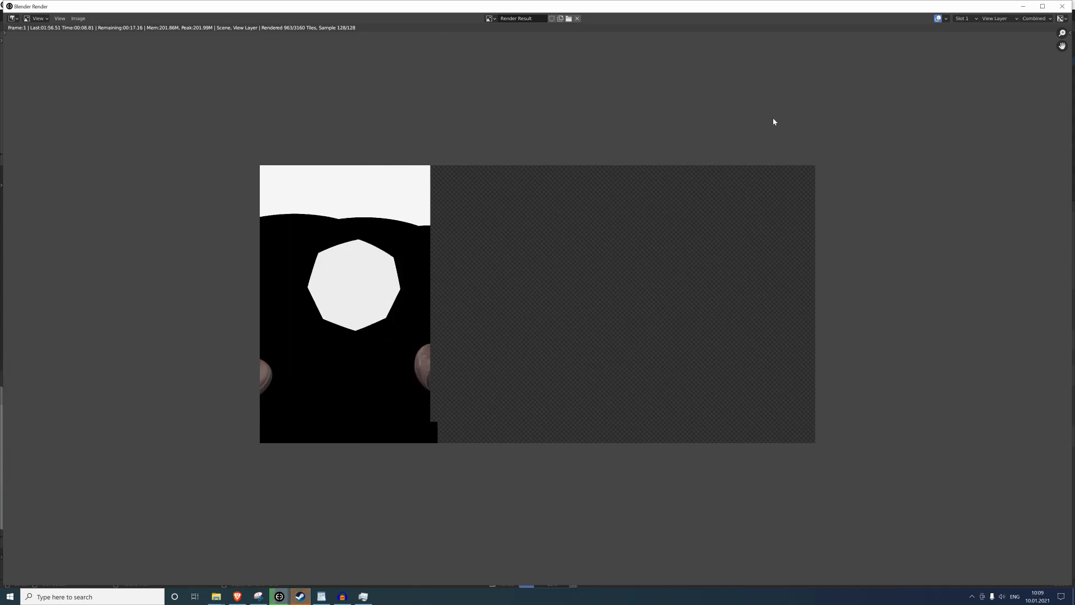
click(1063, 7)
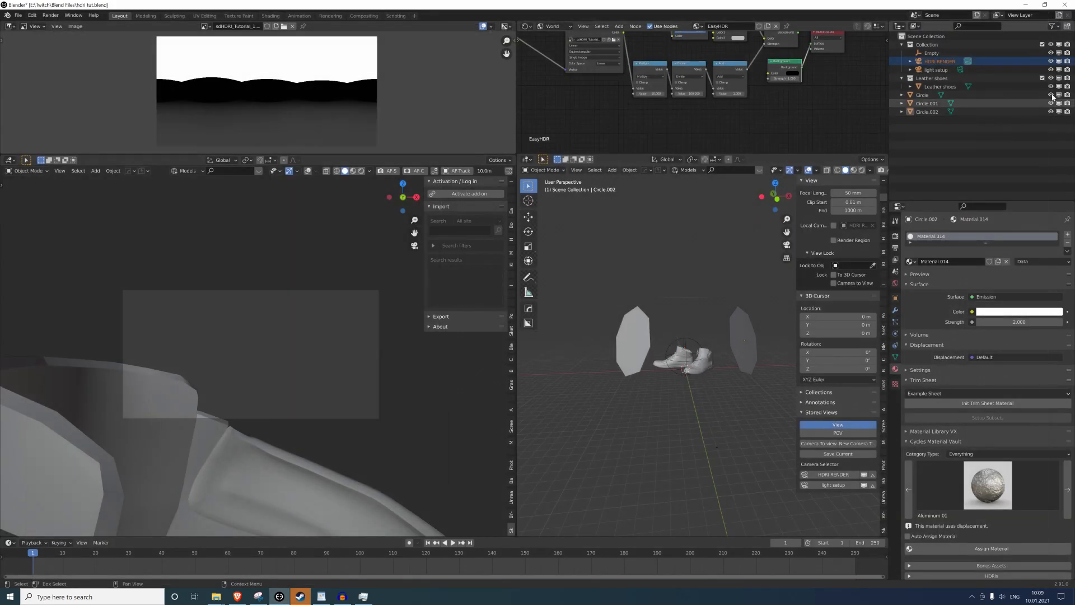
Exclude the Leather shoes collection from rendering and render the HDRI panorama again with only the lights.
key(F12)
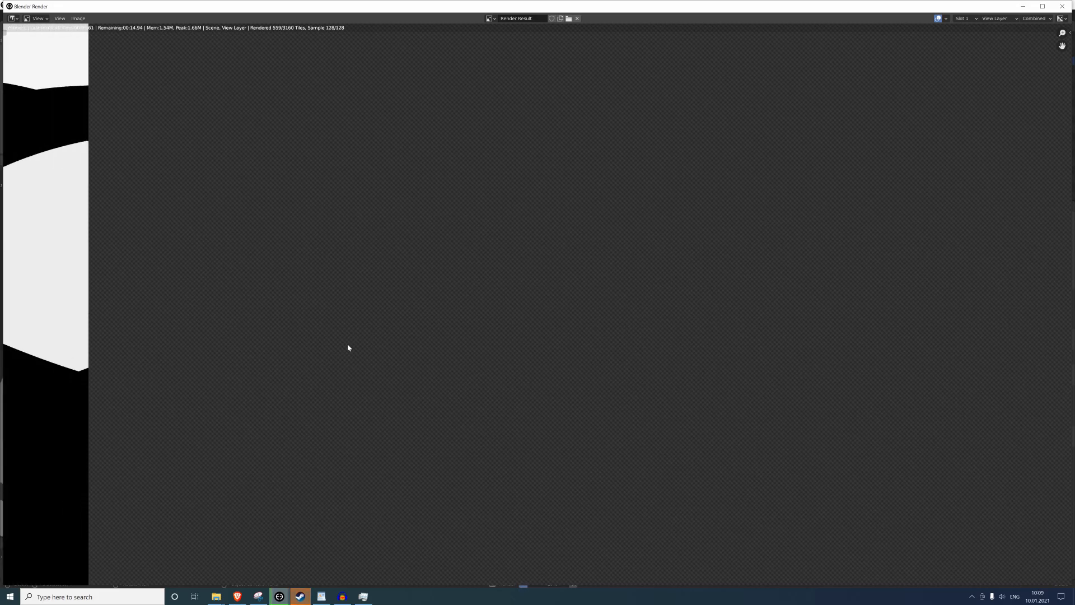
scroll(267, 280, down, 1)
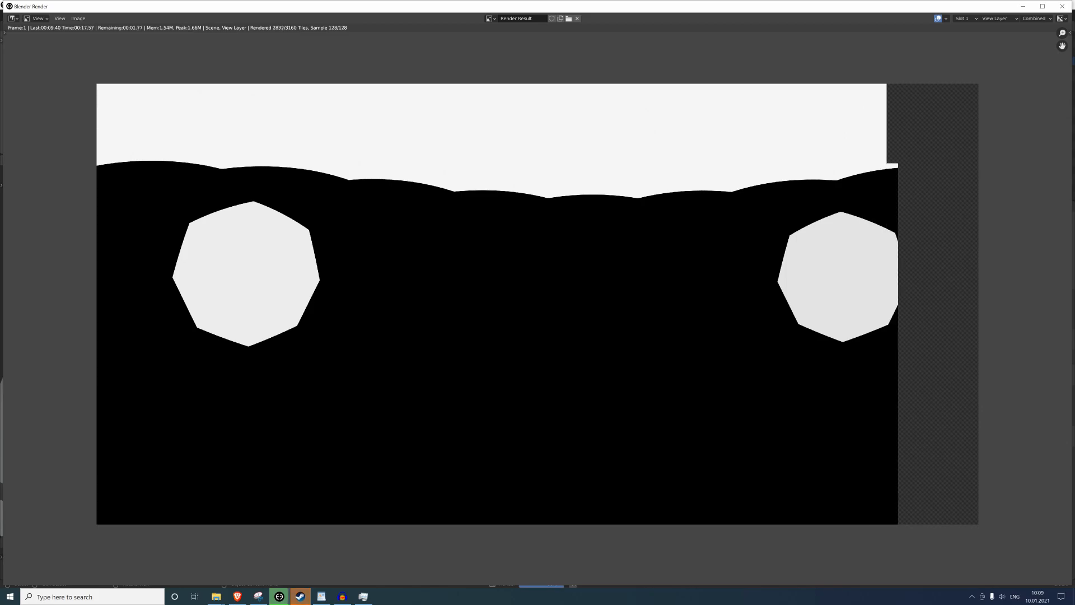
click(1042, 6)
click(87, 162)
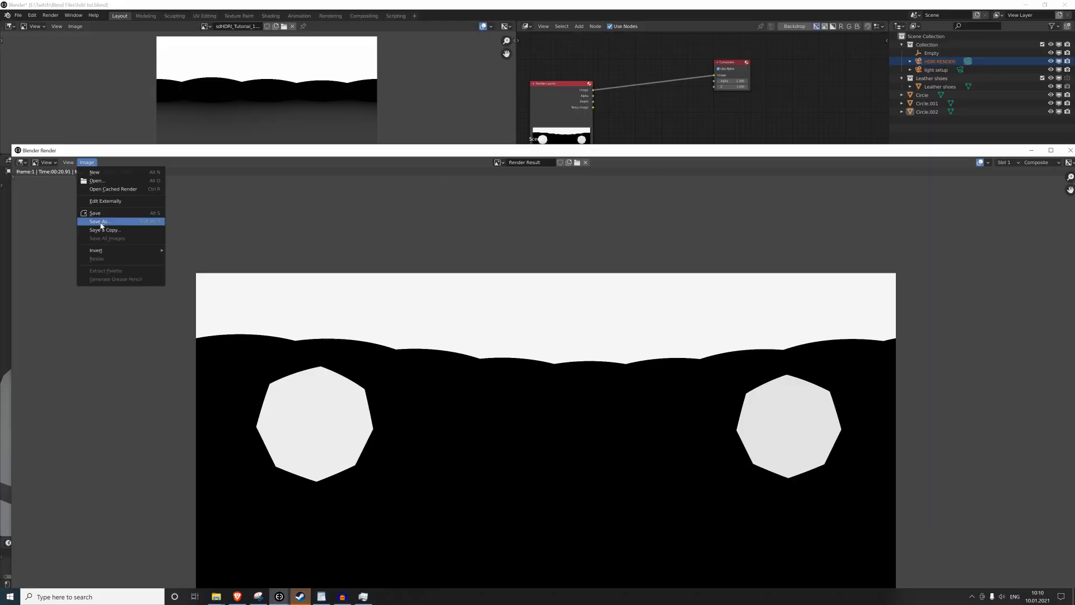
click(101, 225)
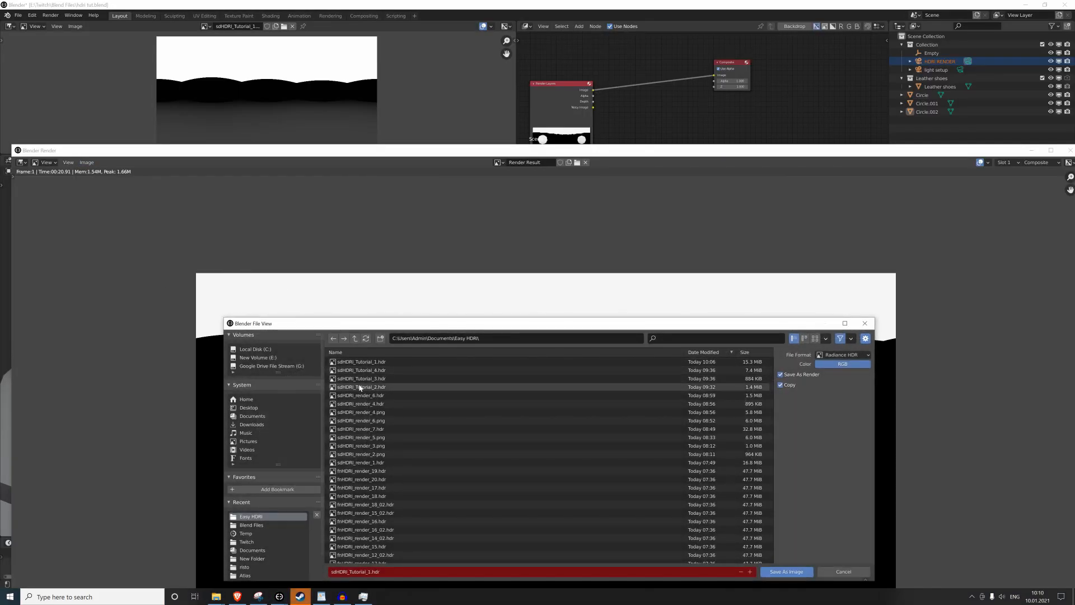
key(Escape)
key(Escape)
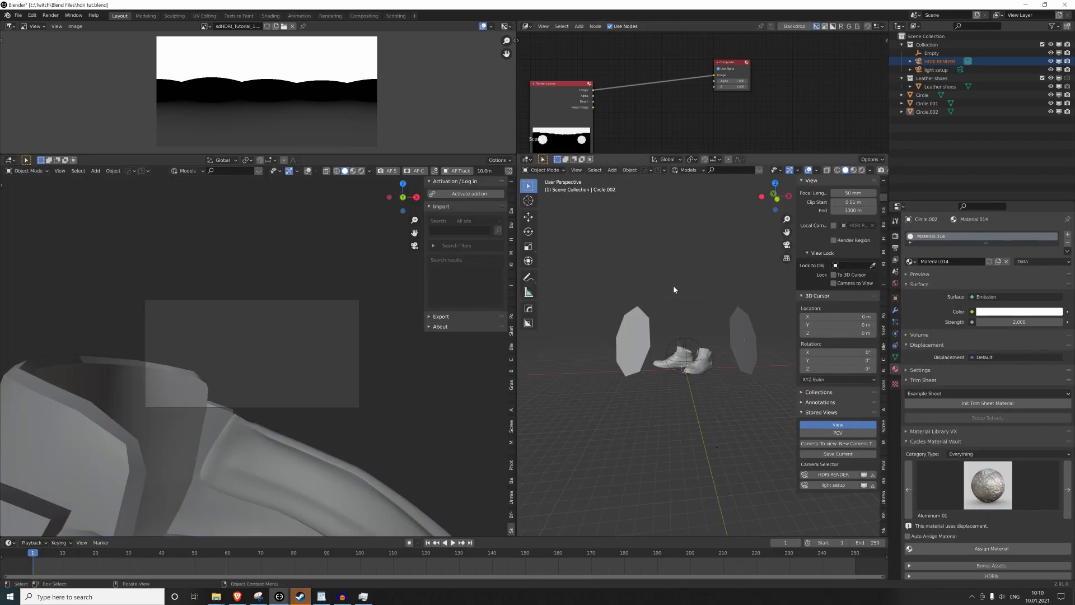
Delete the three circle lights around the shoes and return the camera view to rendered shading.
shift+middle_drag(678, 312, 697, 300)
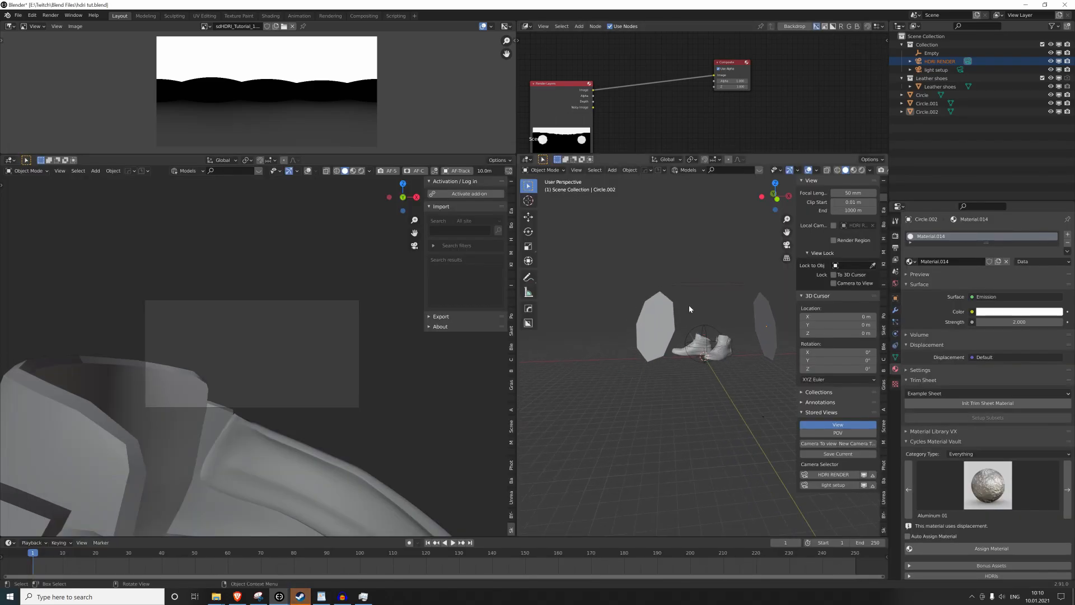
scroll(380, 377, down, 1)
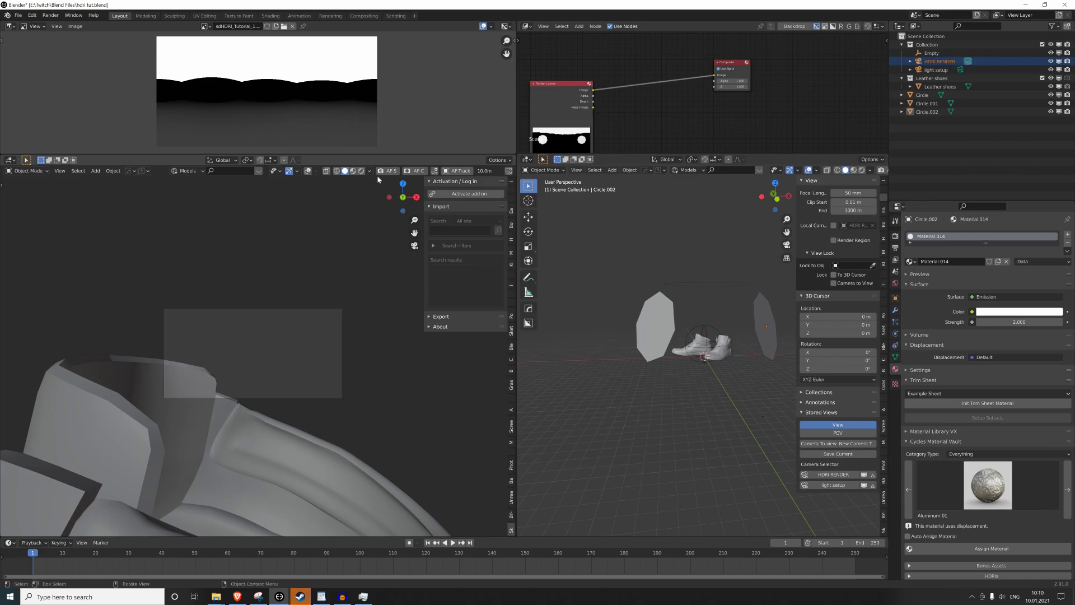
click(361, 171)
key(Delete)
Add a mesh circle with 32 vertices at the world origin.
key(shift+a)
mouse_move(675, 283)
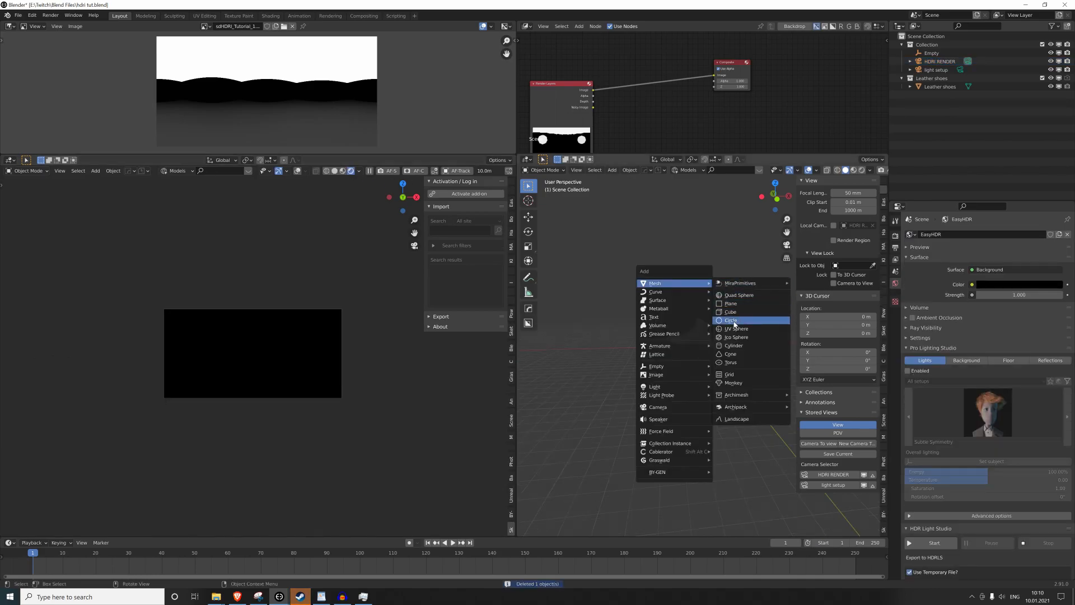
click(730, 321)
double_click(623, 438)
text(8)
key(Return)
Scale the circle up by about 59.7 so that it surrounds the leather shoes.
scroll(703, 354, down, 2)
key(s)
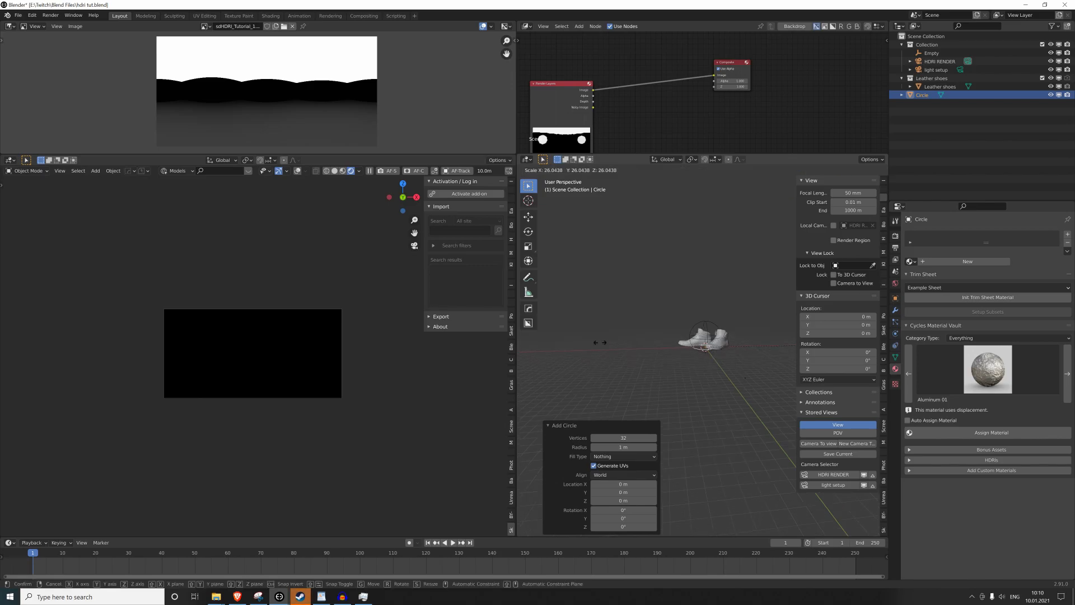
click(662, 374)
middle_drag(662, 375, 719, 325)
scroll(719, 324, up, 2)
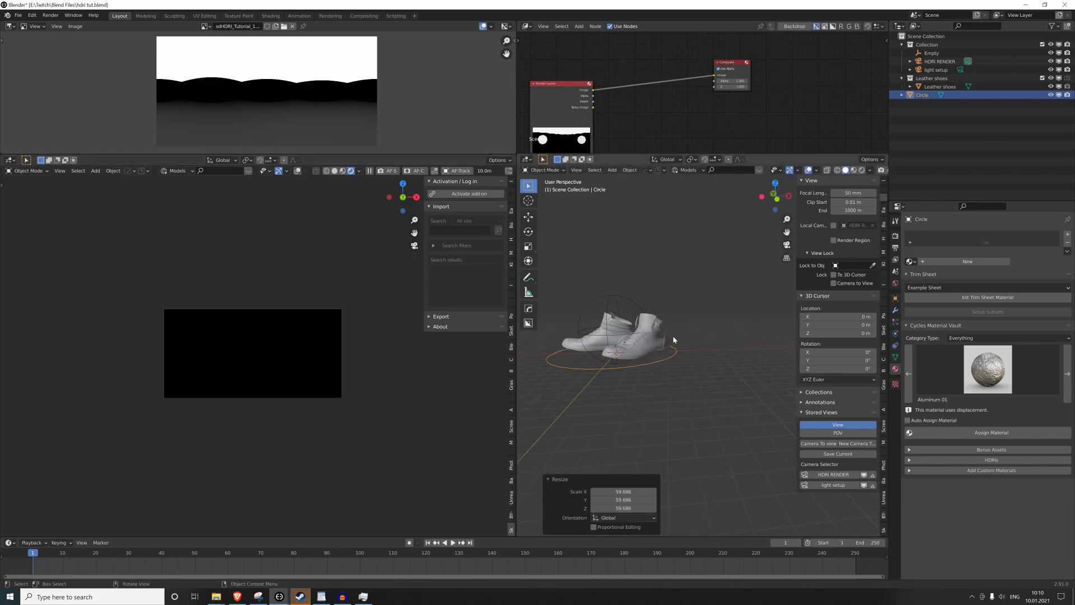
Extrude the circle's edge inward repeatedly in Edit Mode, scaling each extrusion down to form concentric rings.
key(Tab)
key(s)
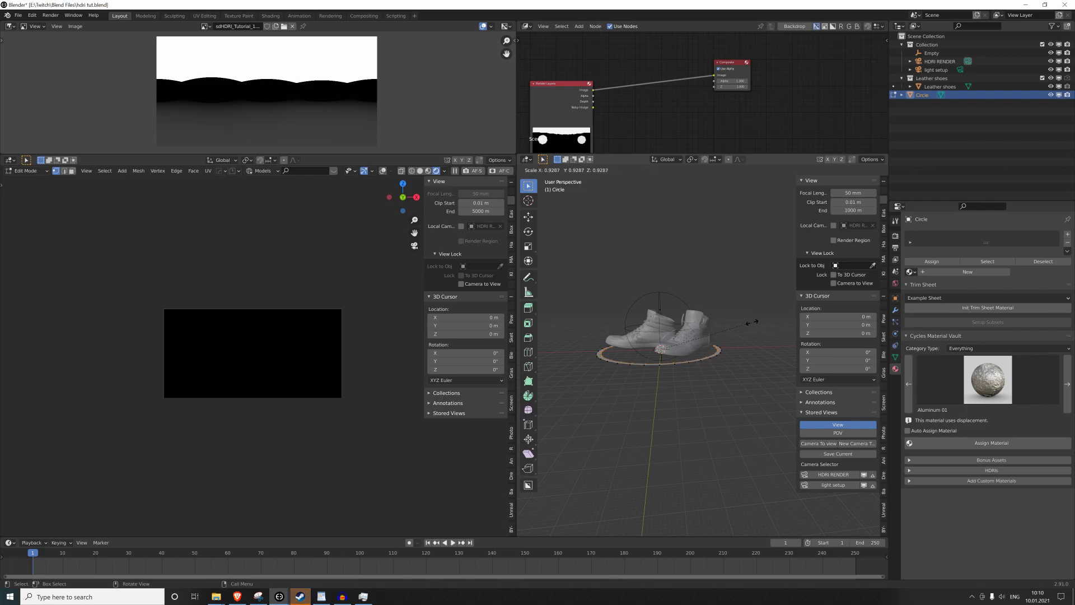
click(752, 322)
key(e)
click(740, 323)
key(s)
click(731, 322)
key(s)
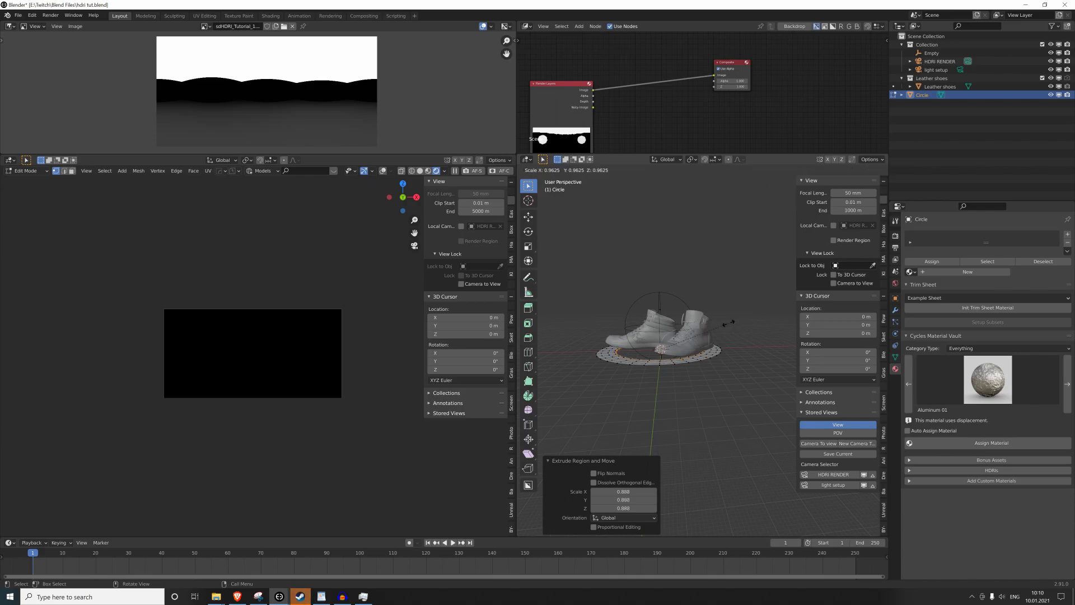
click(724, 323)
key(s)
click(728, 322)
key(s)
click(714, 325)
key(s)
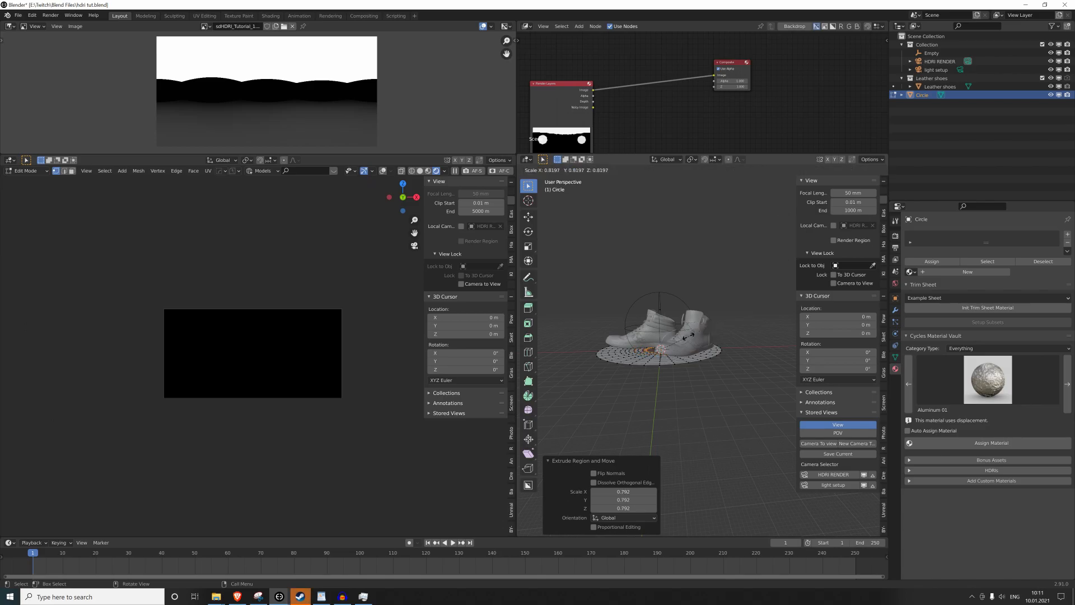
click(684, 338)
key(s)
click(692, 339)
Fill the innermost ring of the circle with a face.
scroll(690, 340, up, 4)
key(f)
shift+middle_drag(651, 339, 744, 329)
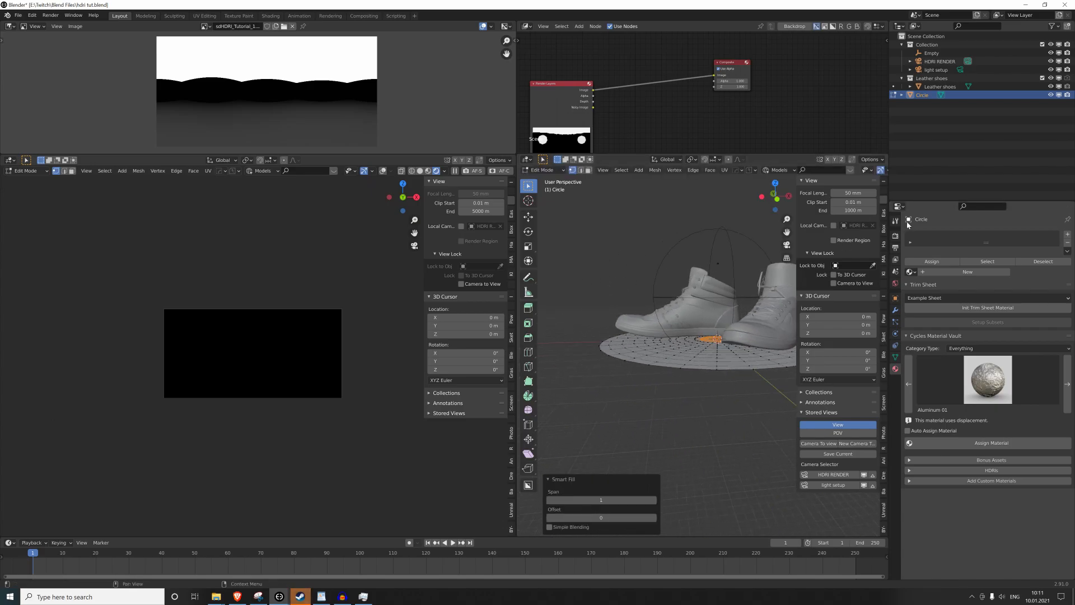
Give the ringed disc a new material and add a second material slot with another new material.
click(968, 272)
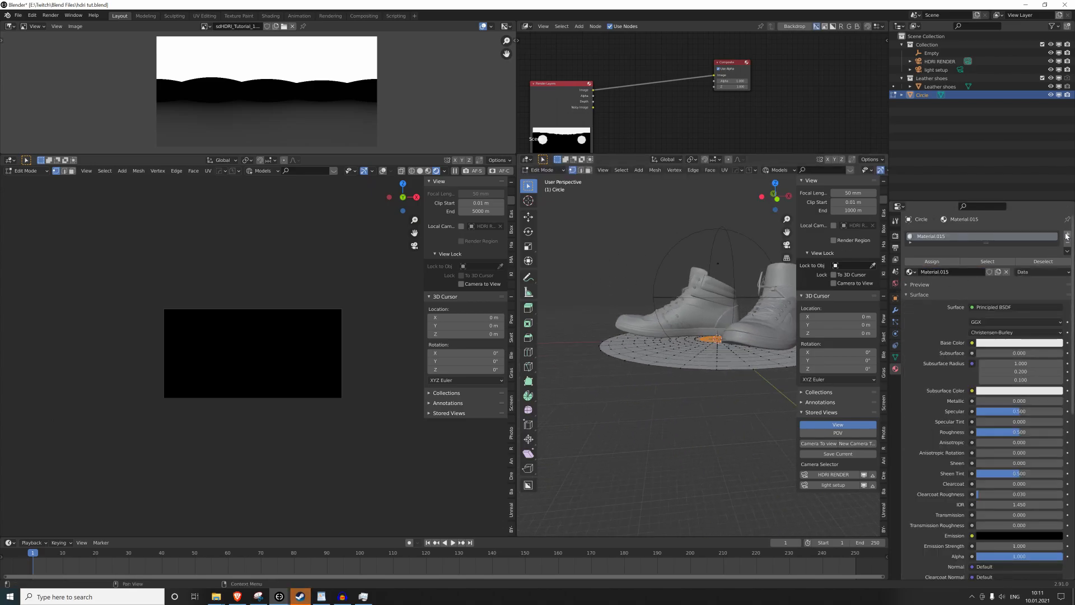
click(1066, 234)
click(924, 291)
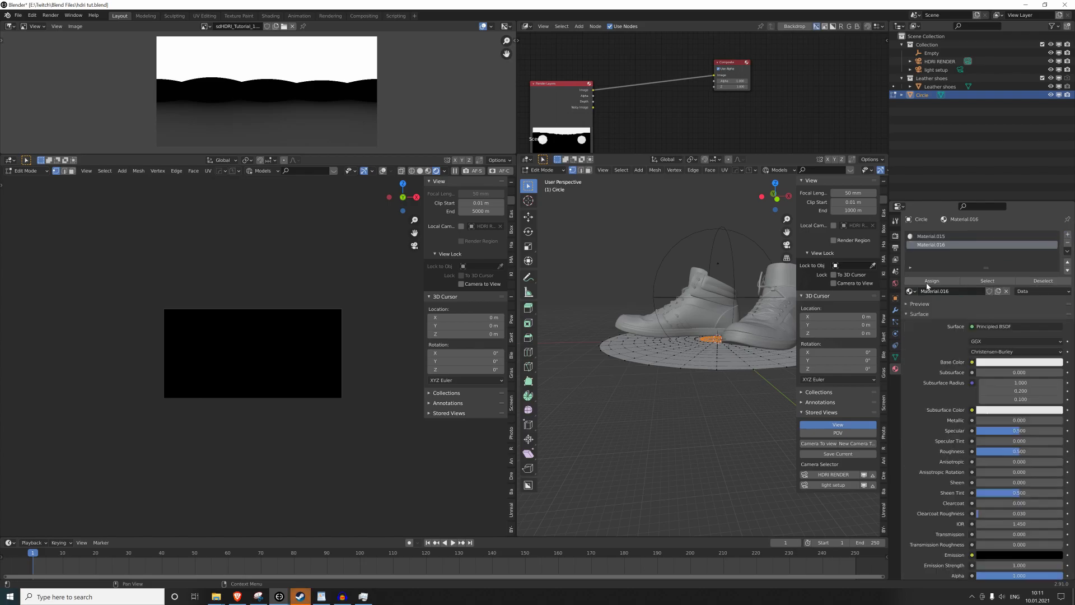
Set the base color of the disc's first material to black.
click(933, 236)
click(1010, 362)
drag(1058, 281, 1057, 307)
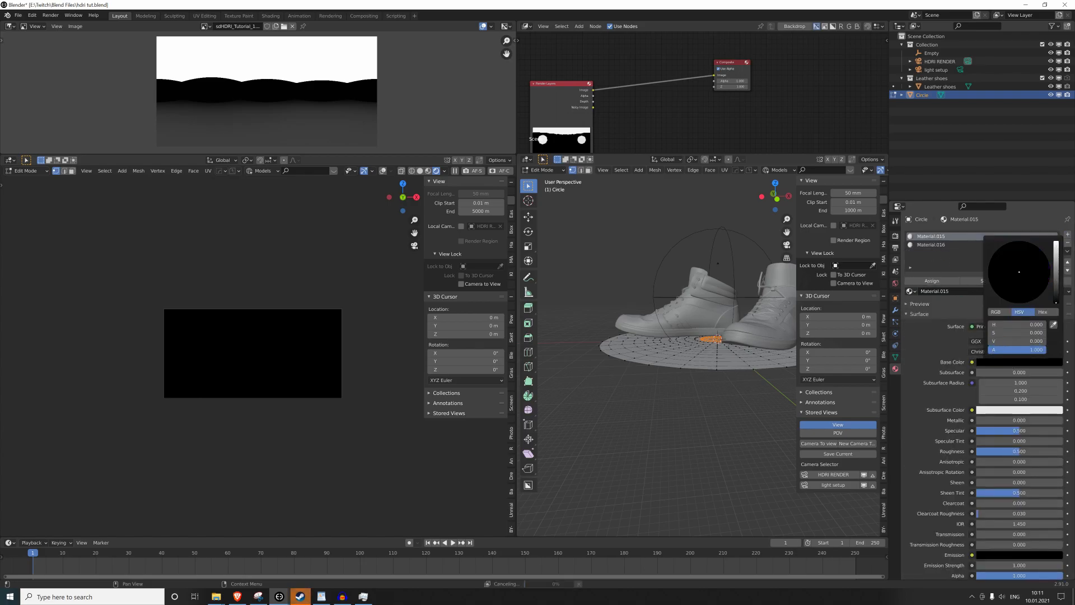
Change the surface shader of the disc's second material to Emission.
click(940, 245)
click(1008, 326)
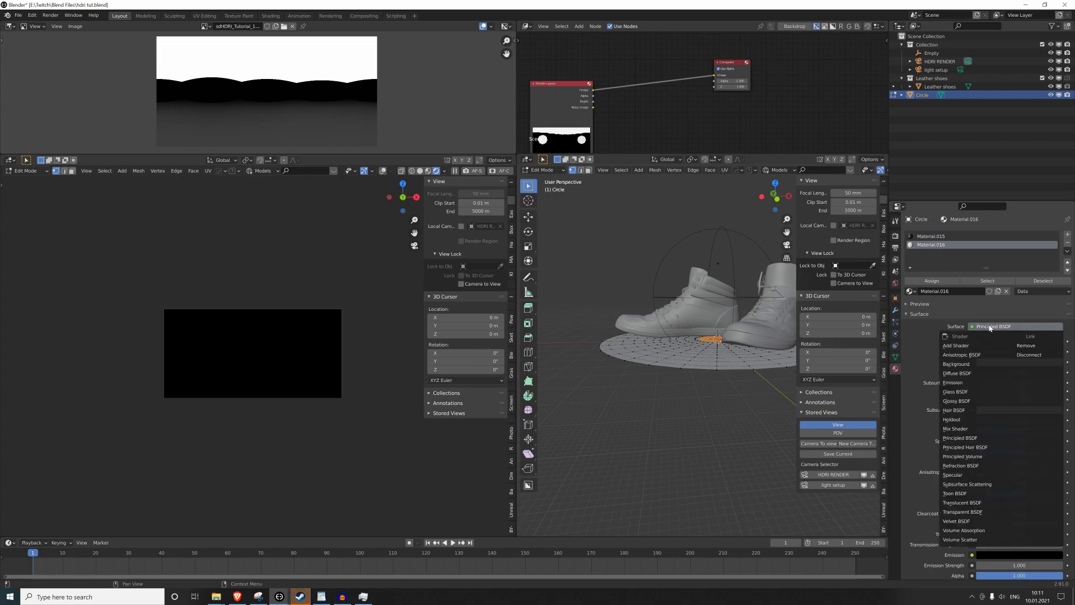
click(961, 377)
shift+middle_drag(733, 358, 672, 355)
scroll(666, 347, up, 3)
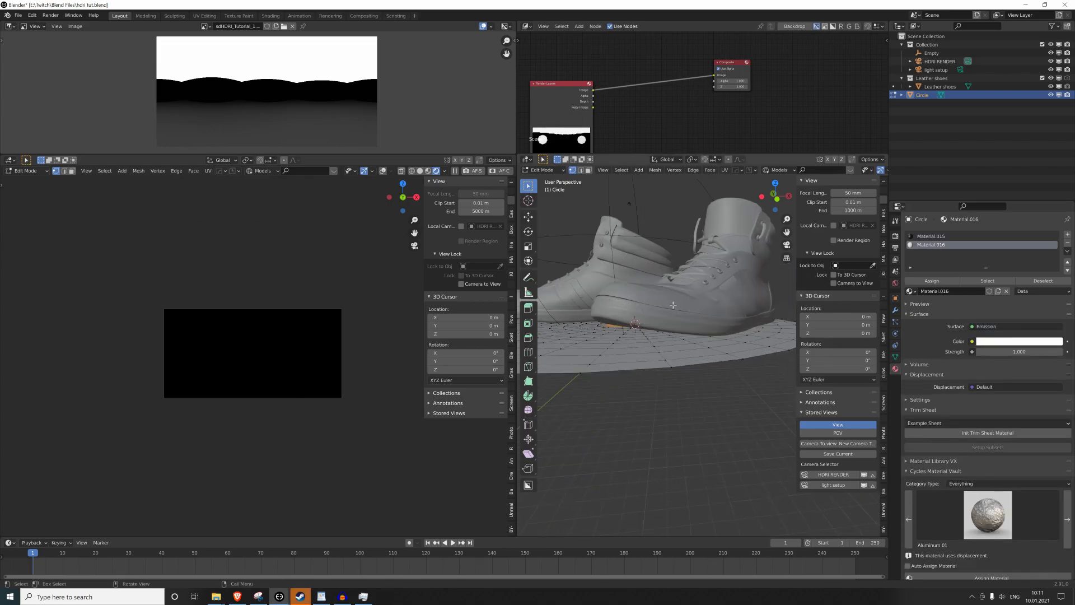
Select every other ring of faces on the disc, assign the emission material to them, and return to Object Mode.
scroll(661, 336, down, 2)
middle_drag(666, 224, 673, 232)
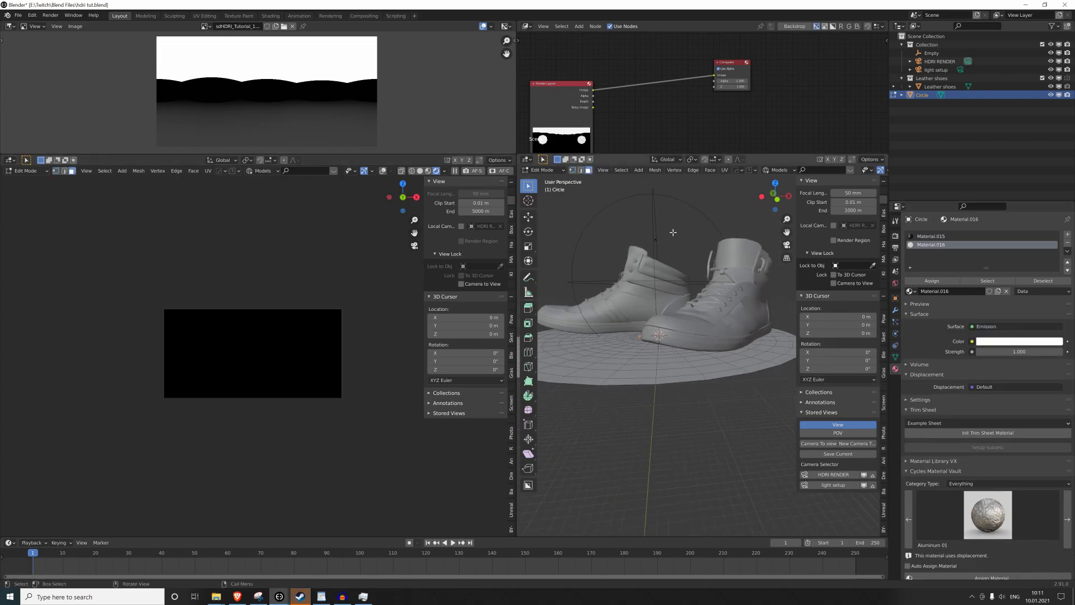
alt+click(750, 372)
alt+shift+click(706, 357)
alt+shift+click(704, 355)
middle_drag(703, 354, 750, 372)
alt+shift+click(745, 372)
alt+shift+click(720, 360)
alt+shift+click(711, 357)
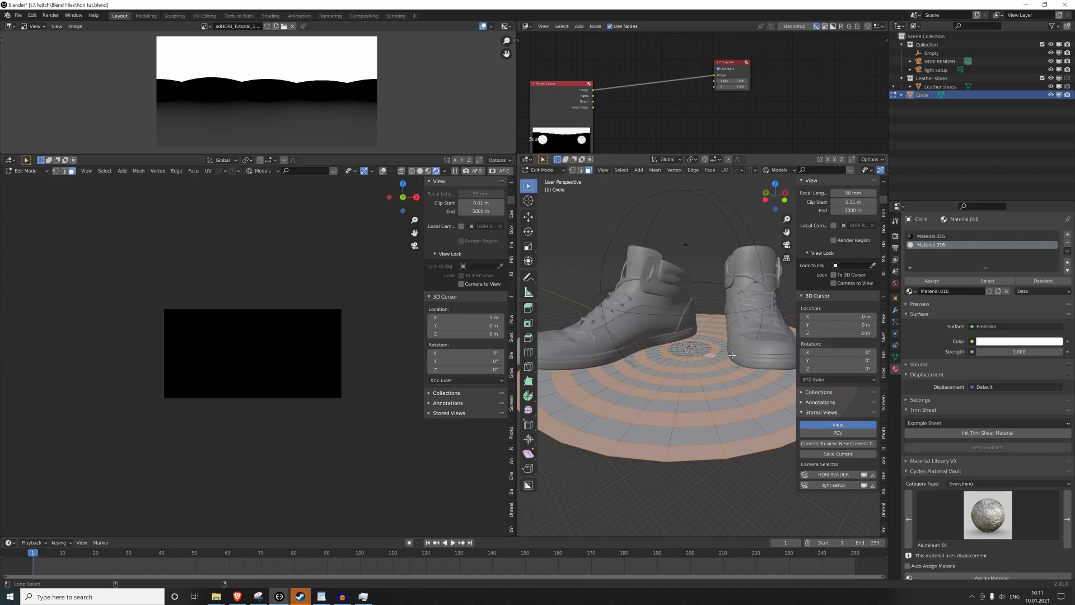
click(932, 281)
scroll(660, 336, down, 3)
key(ctrl+Tab)
click(619, 306)
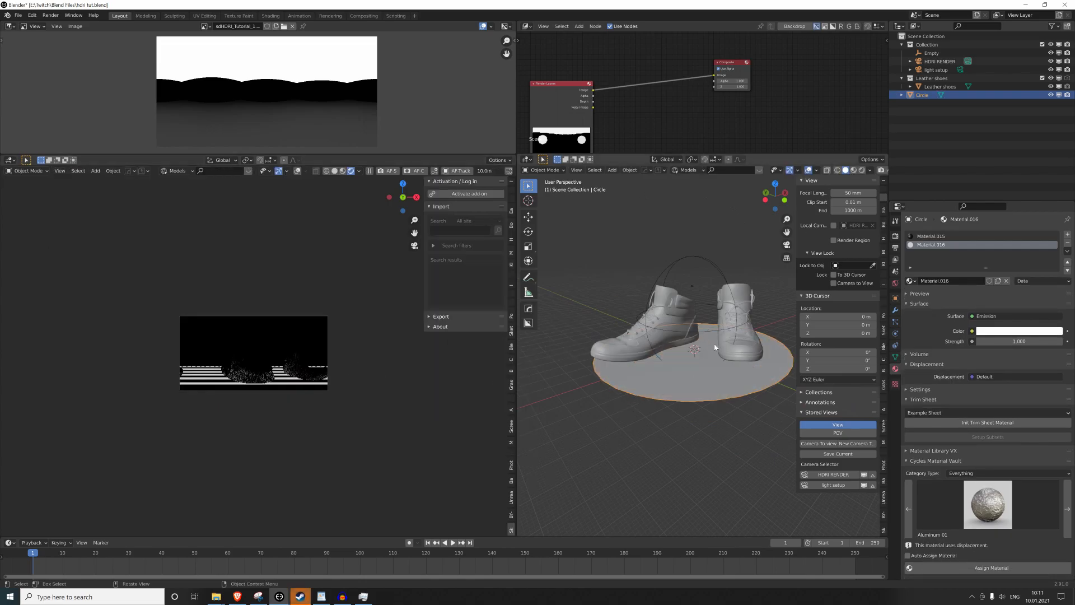
Scale the ringed disc and raise it about 59 m along the Z axis above the shoes.
key(s)
click(694, 384)
key(g)
key(z)
click(683, 284)
Tilt the disc about 47° and move it up and to the side so it faces the shoes at an angle.
key(r)
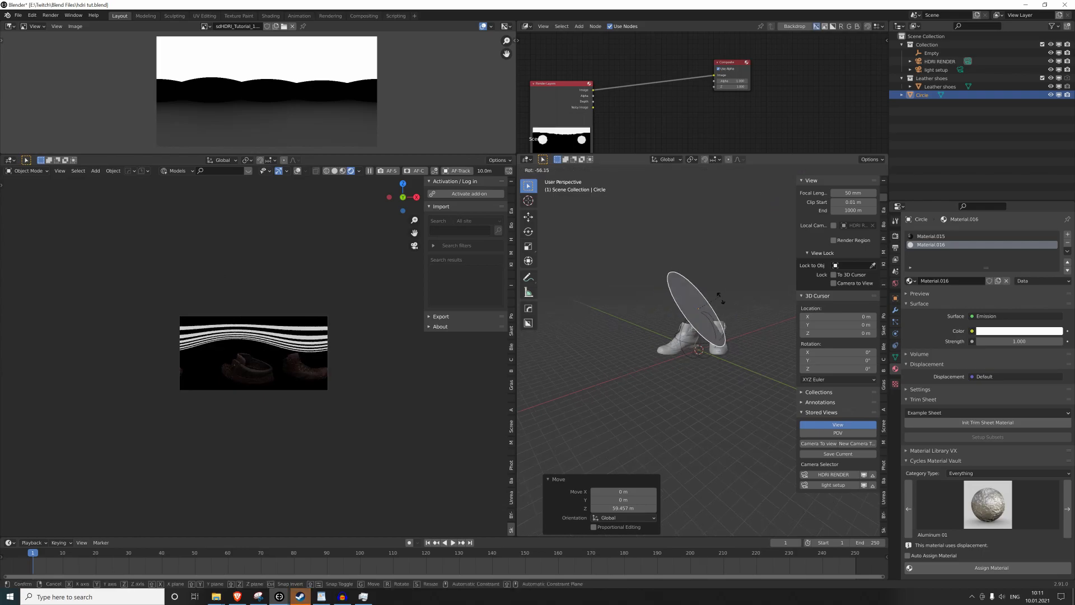
click(751, 310)
key(g)
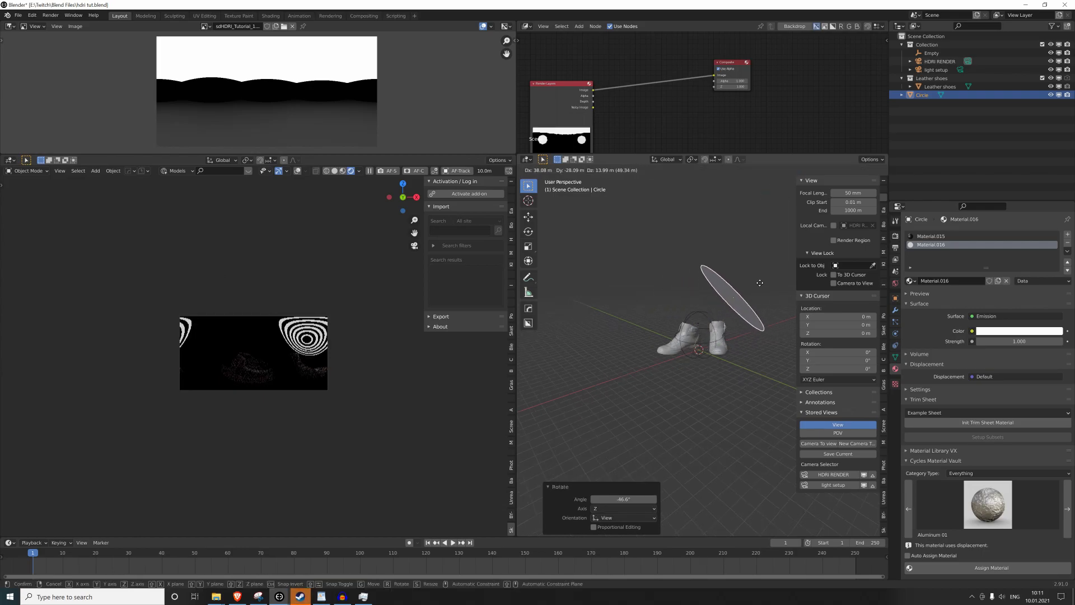
click(760, 277)
scroll(751, 301, down, 4)
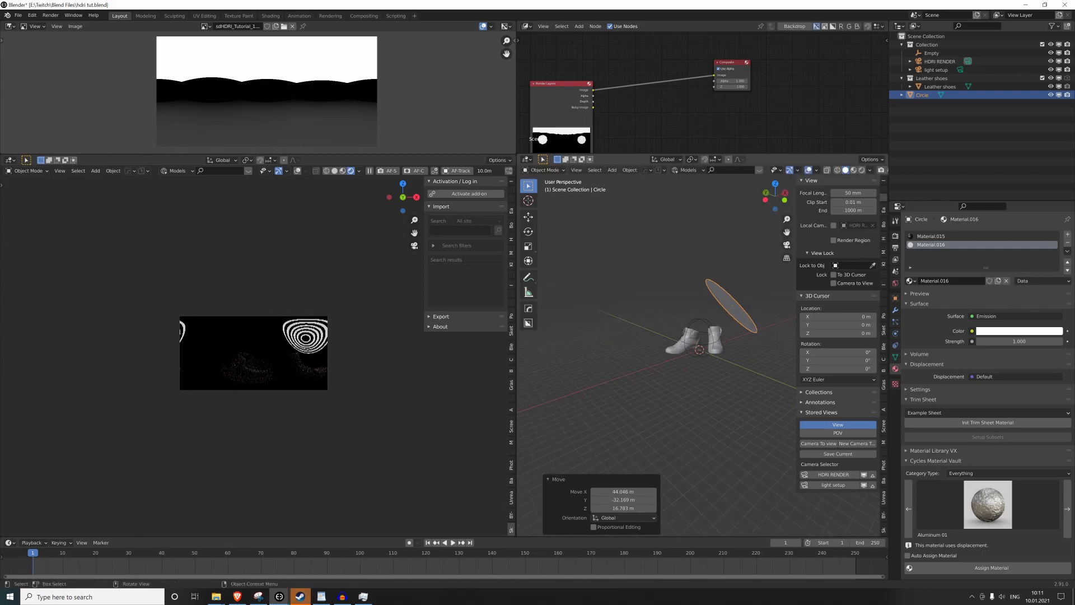
Scale the disc up by about 2.09 and move it about 36 m in X, -20 m in Y and 25 m in Z.
key(s)
click(784, 308)
key(g)
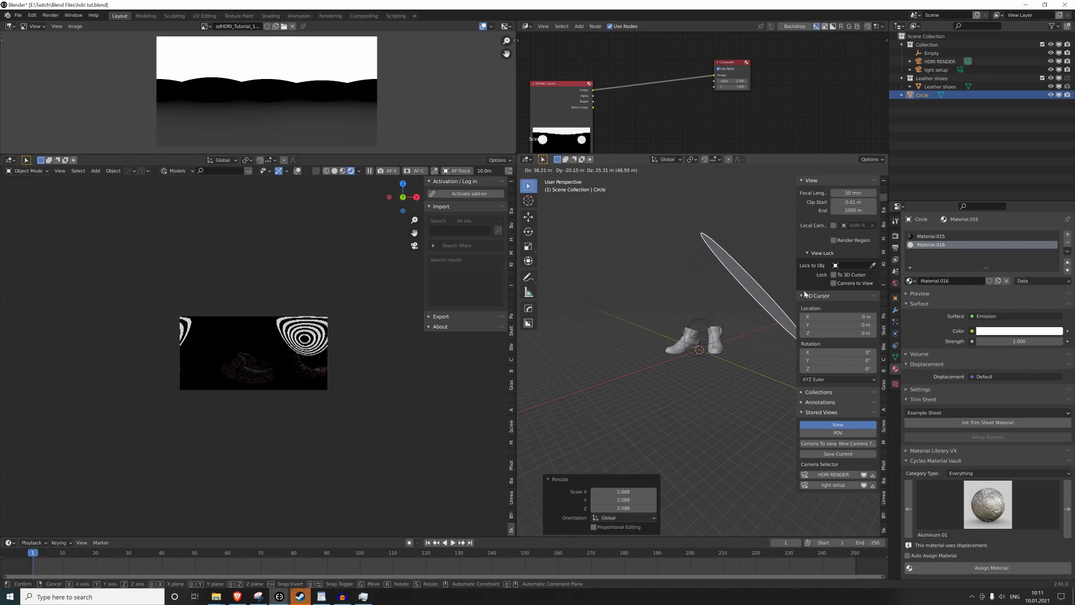
click(812, 294)
Make the light setup camera active and frame the rendered preview closely on the shoes.
click(831, 485)
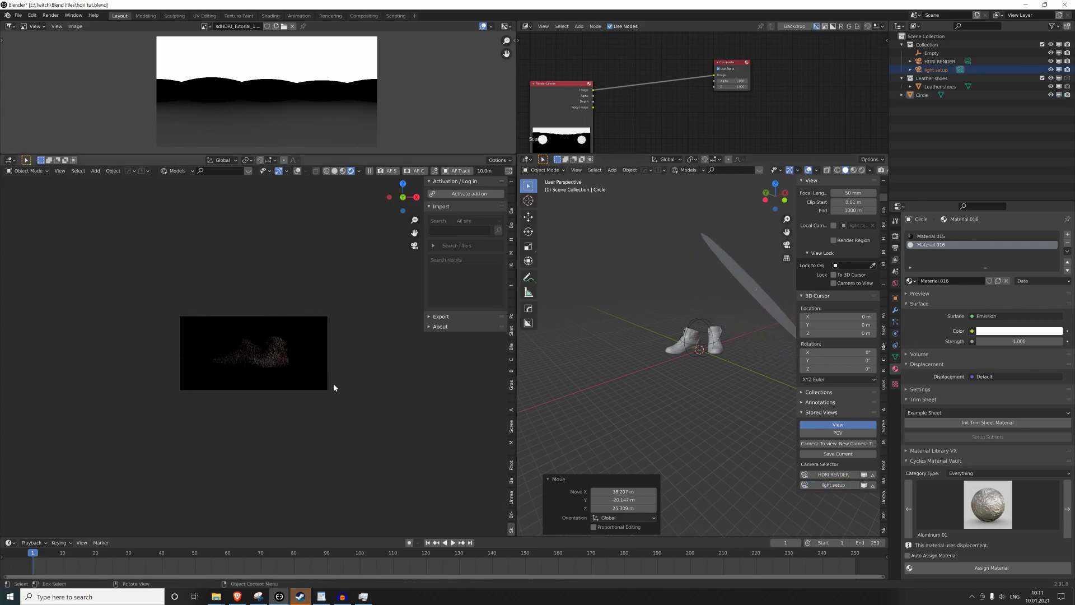
scroll(333, 384, up, 4)
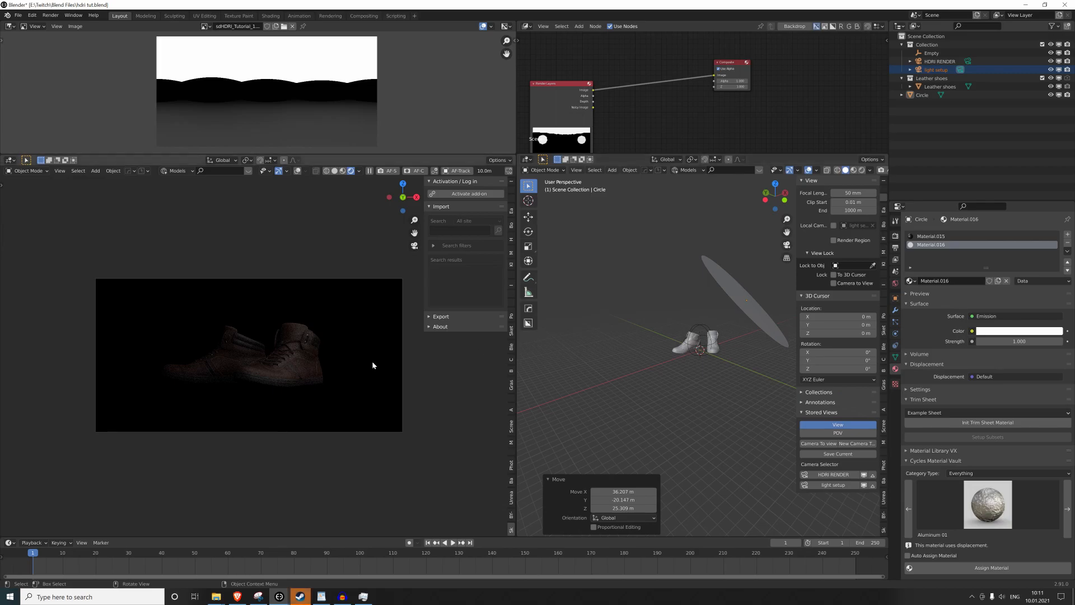
scroll(286, 363, up, 4)
shift+middle_drag(371, 375, 407, 416)
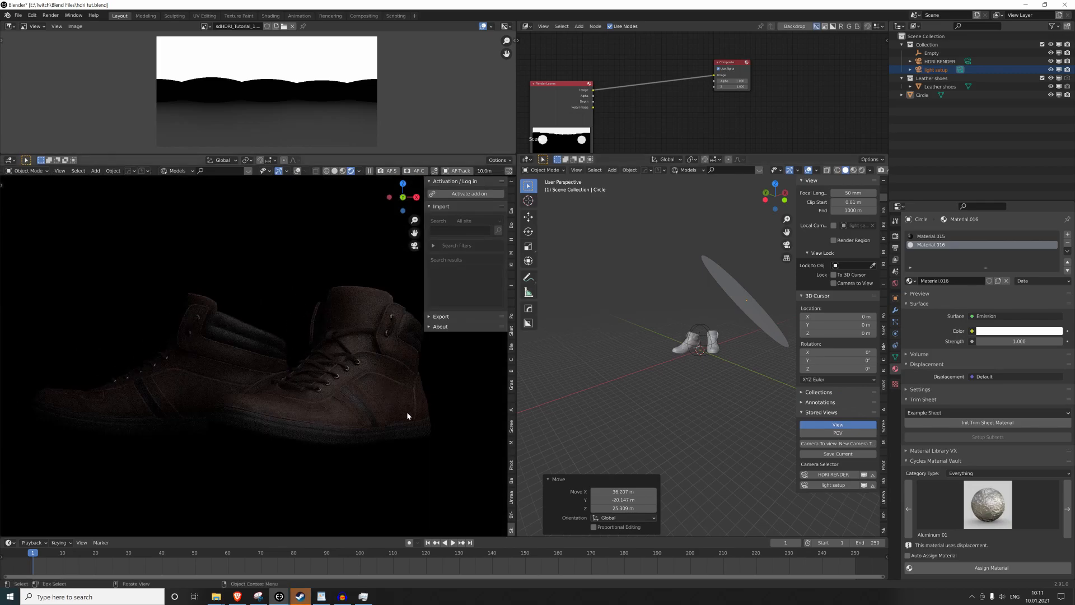
Select the leather shoes and change the compositor area to the Shader Editor showing their object material.
click(378, 396)
click(526, 26)
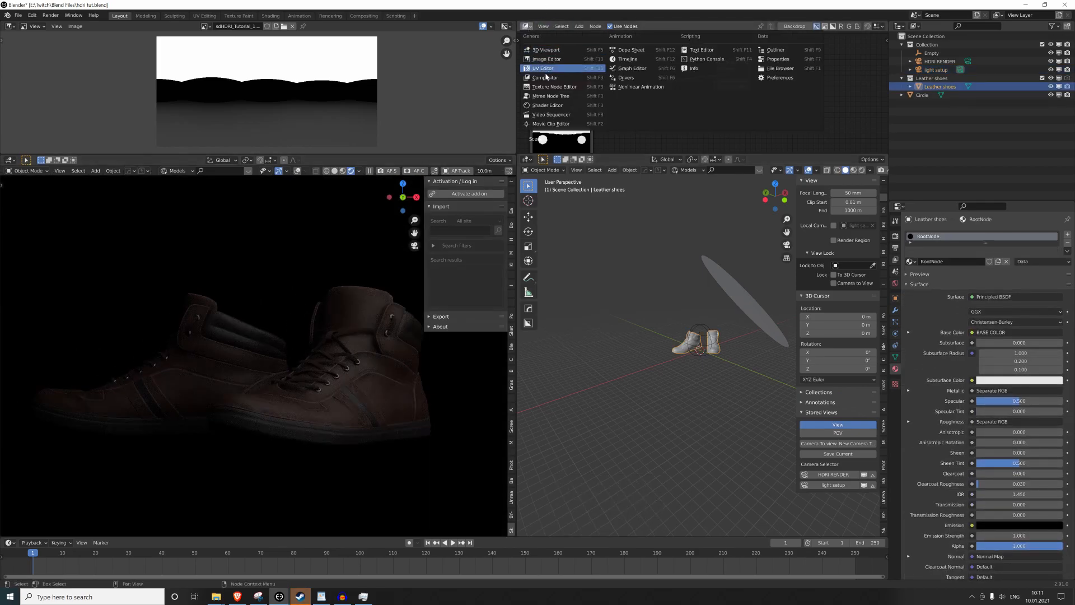
click(547, 105)
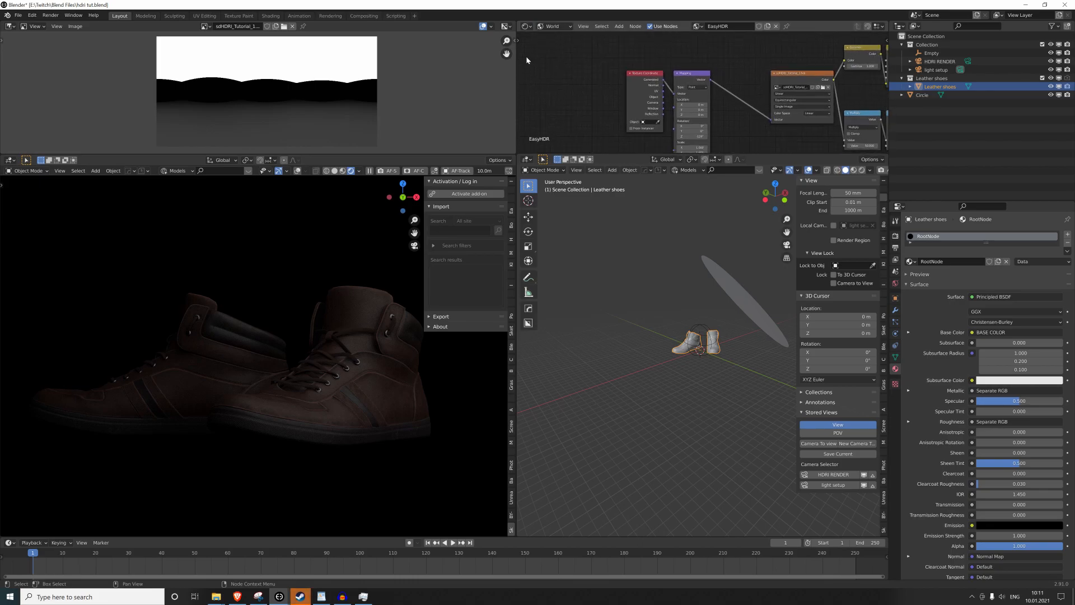
click(554, 37)
key(ctrl+s)
Disconnect the roughness input of the shoes' Principled BSDF and set the roughness to 0.
scroll(676, 75, down, 3)
middle_drag(678, 116, 690, 51)
scroll(684, 105, up, 6)
middle_drag(694, 108, 753, 101)
drag(647, 106, 611, 111)
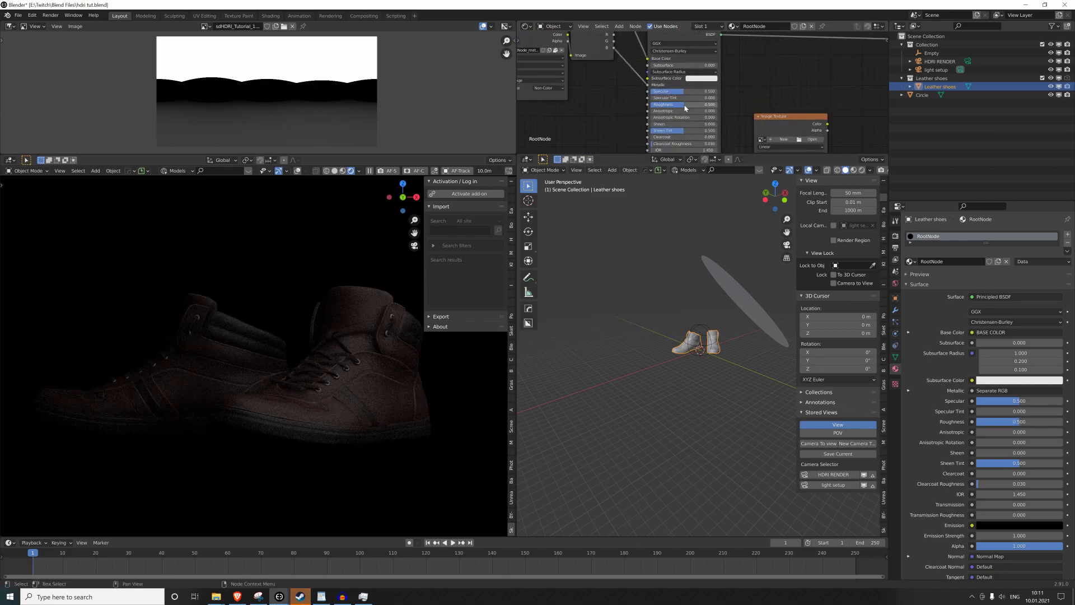
scroll(342, 381, up, 3)
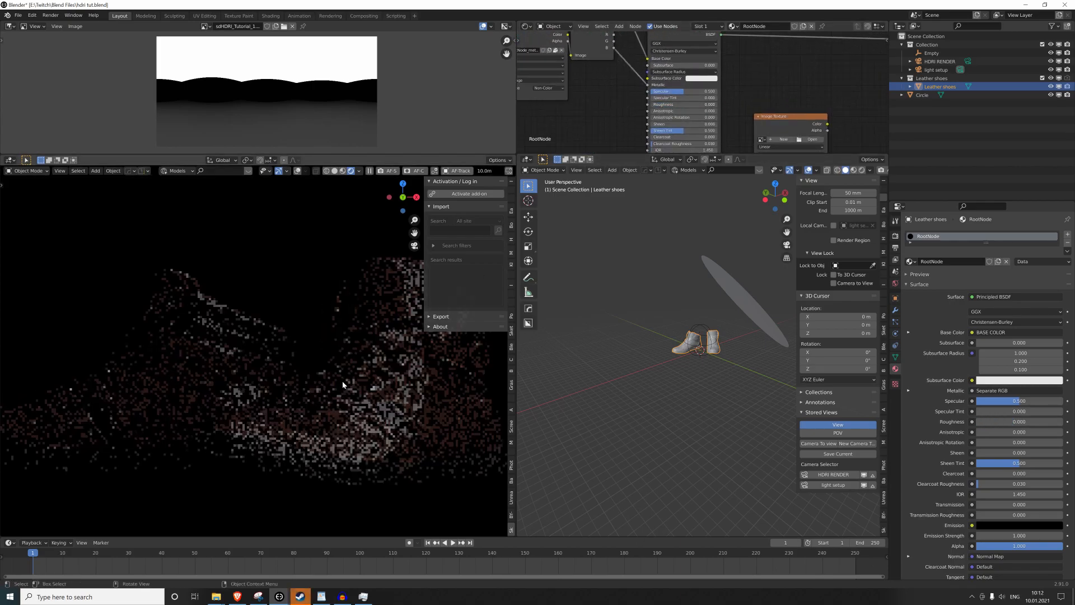
middle_drag(410, 409, 349, 385)
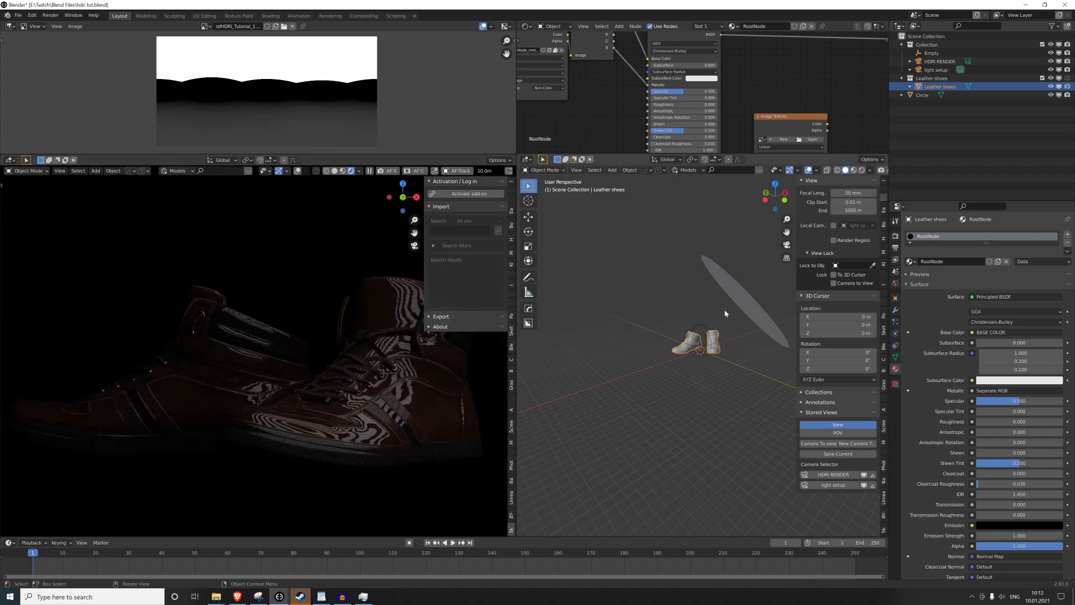
Set the disc's emission strength to 5 and show the full camera frame in the rendered preview.
click(744, 300)
click(1008, 341)
text(5)
key(Return)
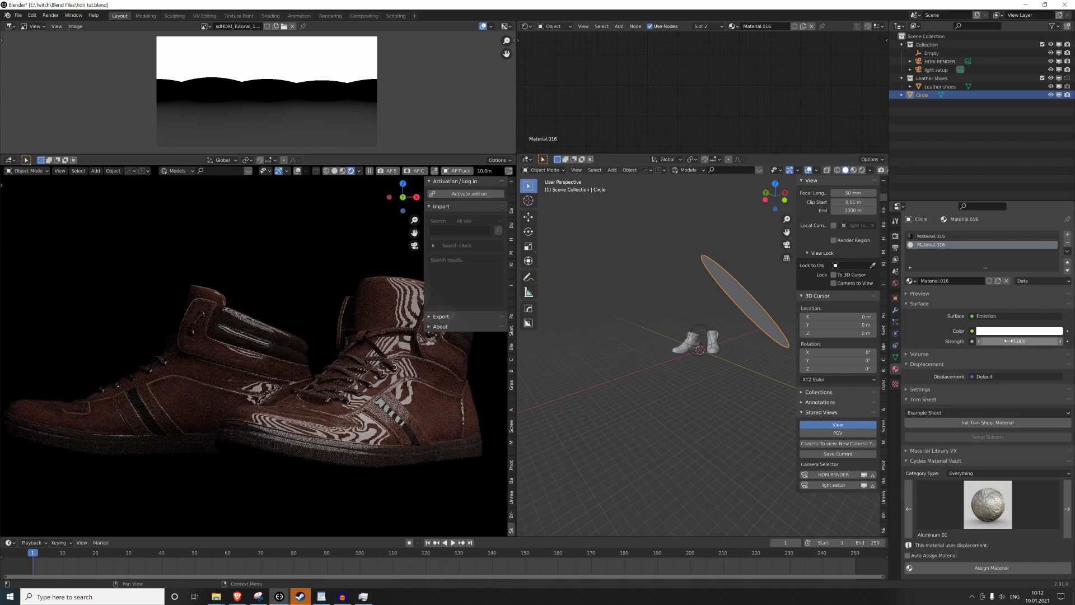
key(KP_0)
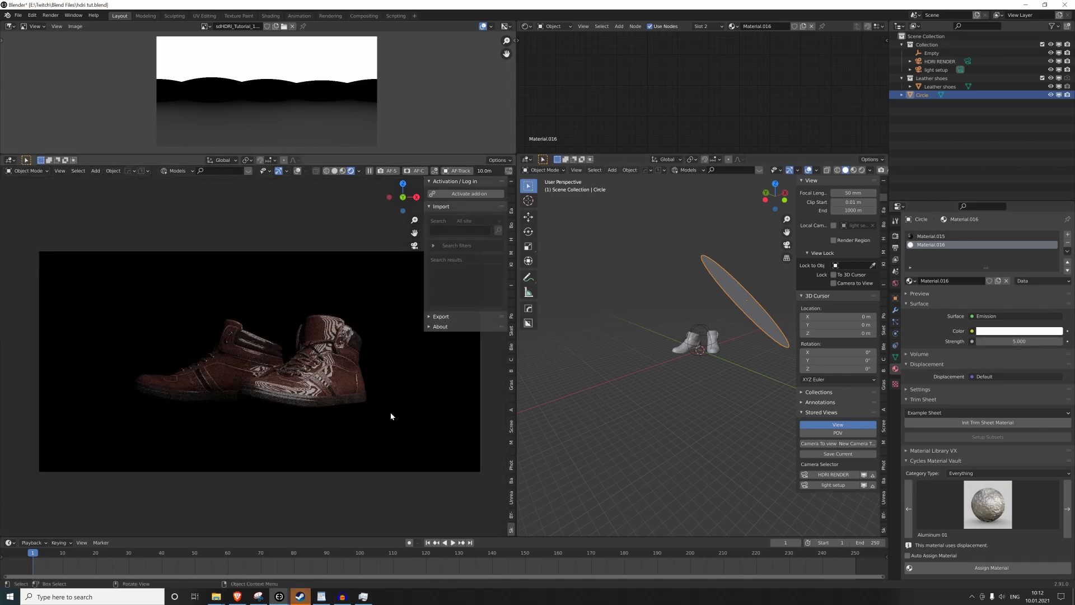
Add a mesh plane to the scene and scale it up by about 19.7.
click(589, 397)
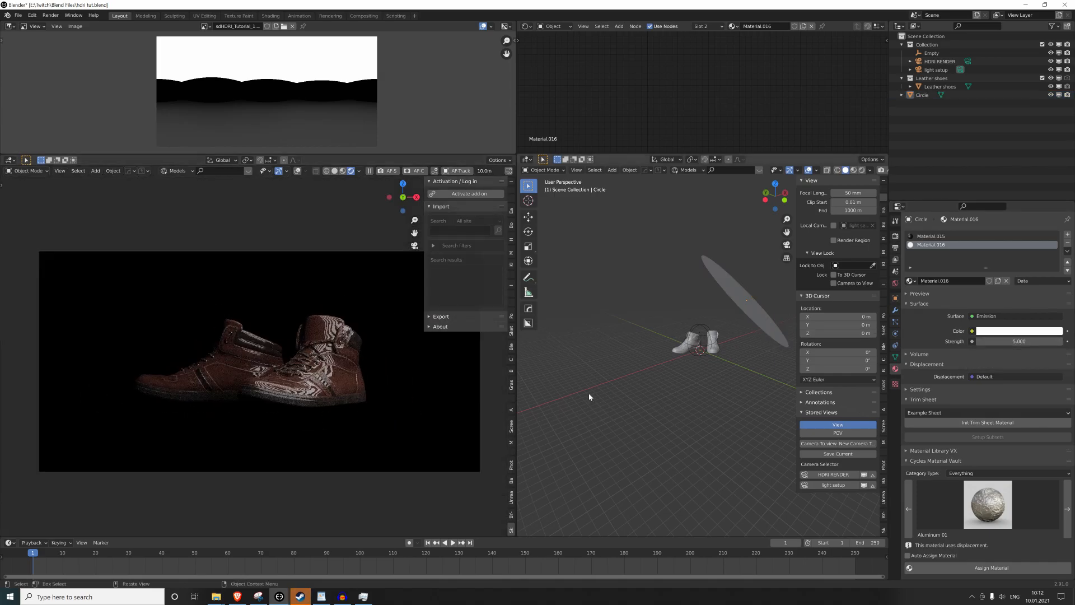
click(746, 292)
middle_drag(684, 308, 711, 311)
scroll(713, 315, down, 2)
scroll(713, 315, up, 1)
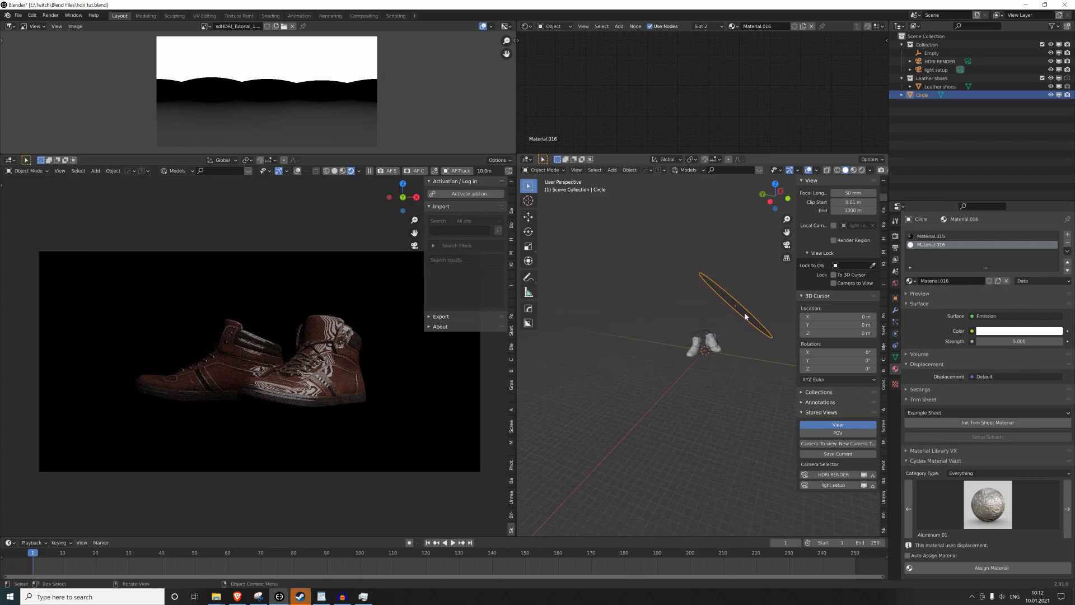
click(687, 338)
key(shift+a)
mouse_move(686, 332)
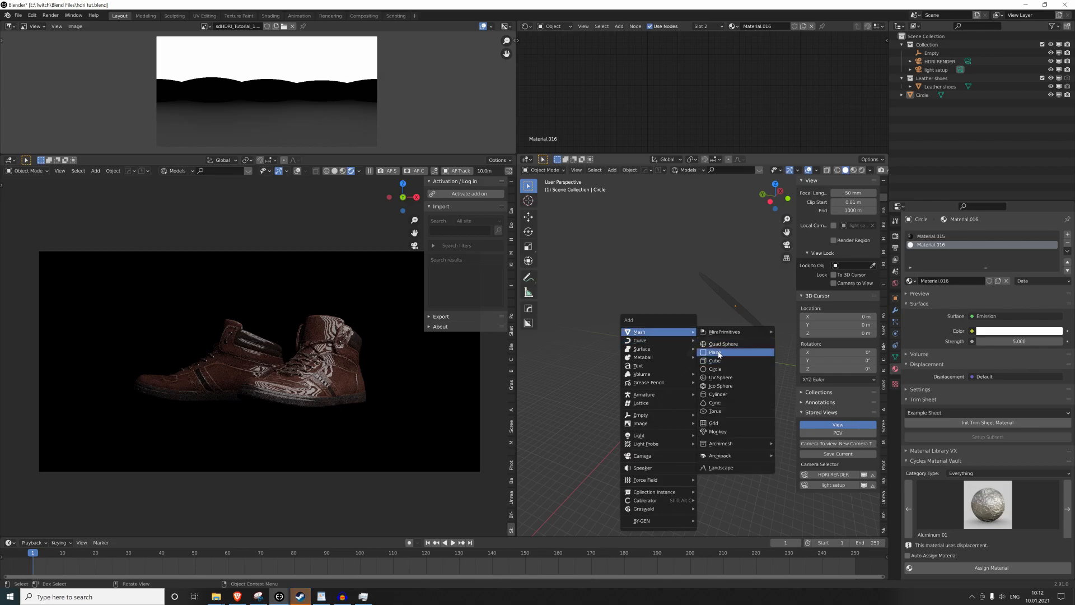
click(719, 353)
key(s)
click(647, 363)
Rotate the plane 90° to stand upright, move it behind the shoes, and enlarge it by about 4.4.
text(r90)
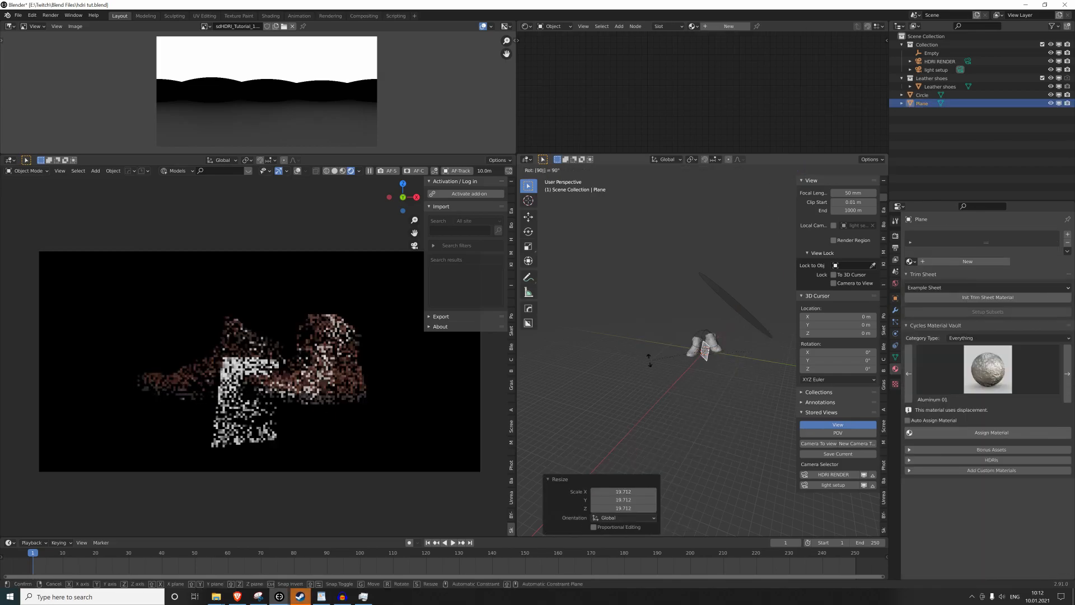
key(Return)
key(g)
click(612, 352)
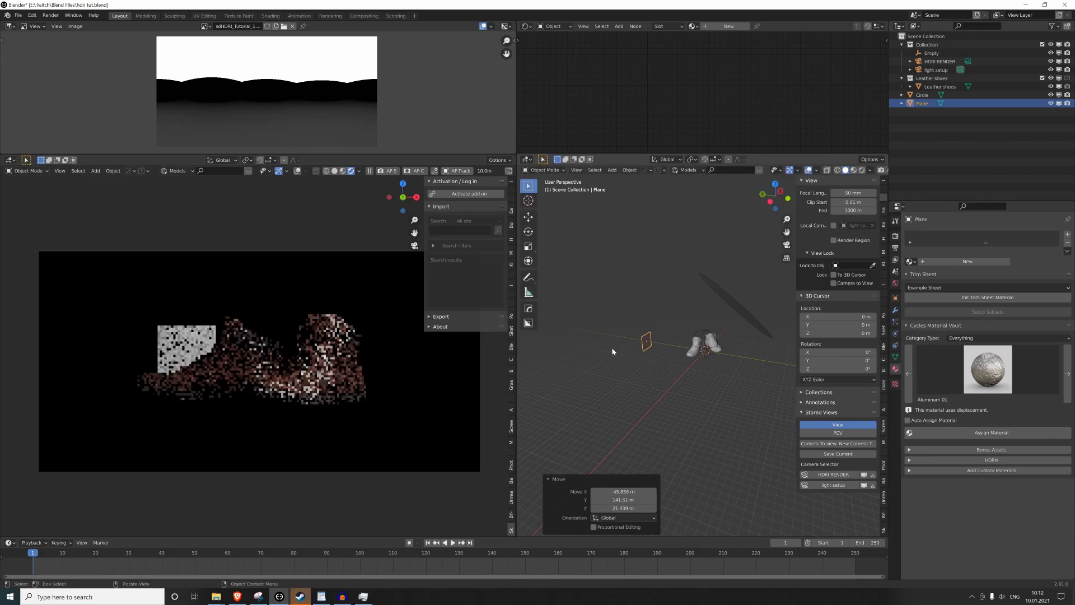
key(s)
key(Return)
Give the plane a new material with Emission as its surface shader.
click(978, 266)
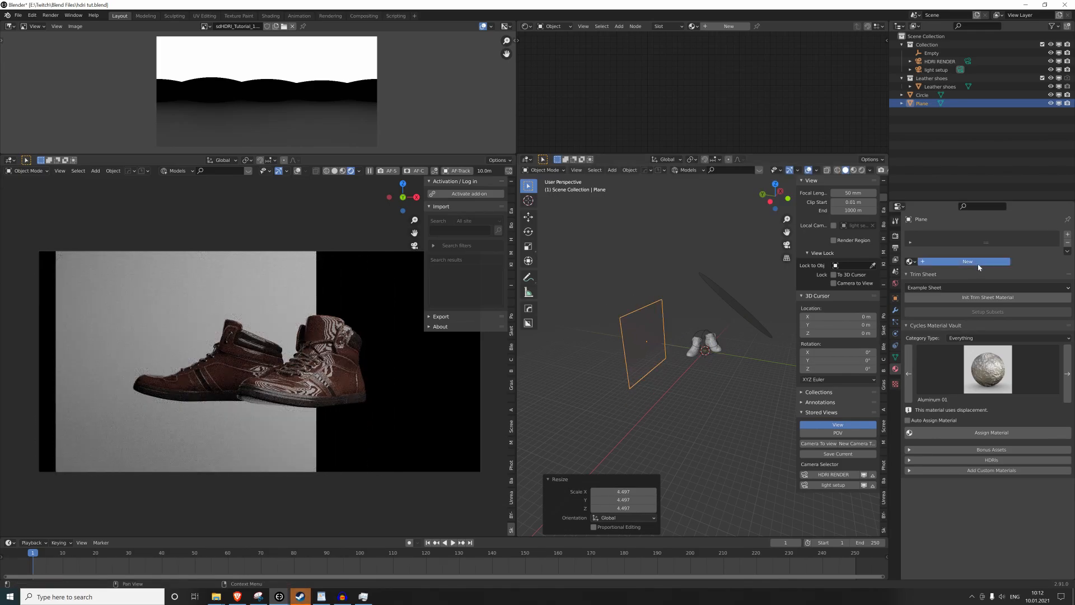
click(981, 299)
click(955, 352)
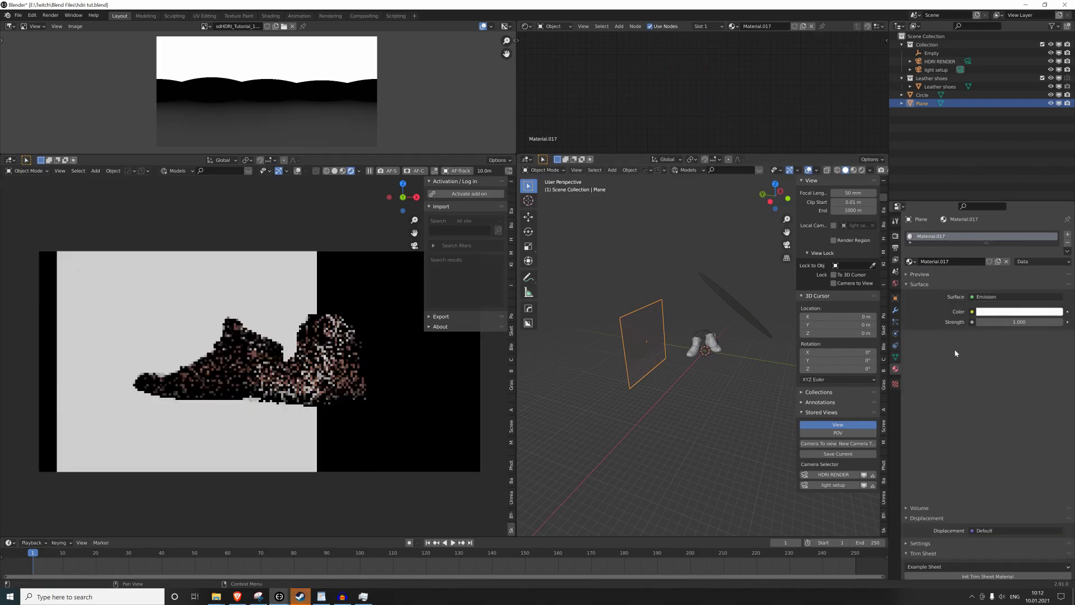
In top view, angle the plane toward the shoes, shrink it, and move it behind and beside the toes.
key(KP_7)
key(r)
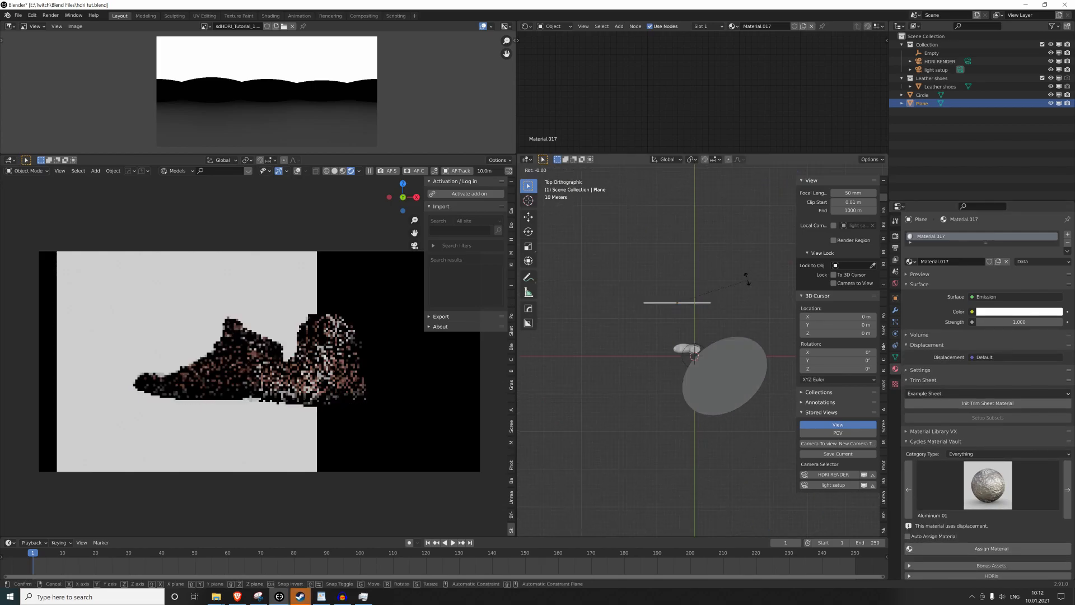
click(716, 251)
key(s)
click(653, 257)
key(g)
click(637, 263)
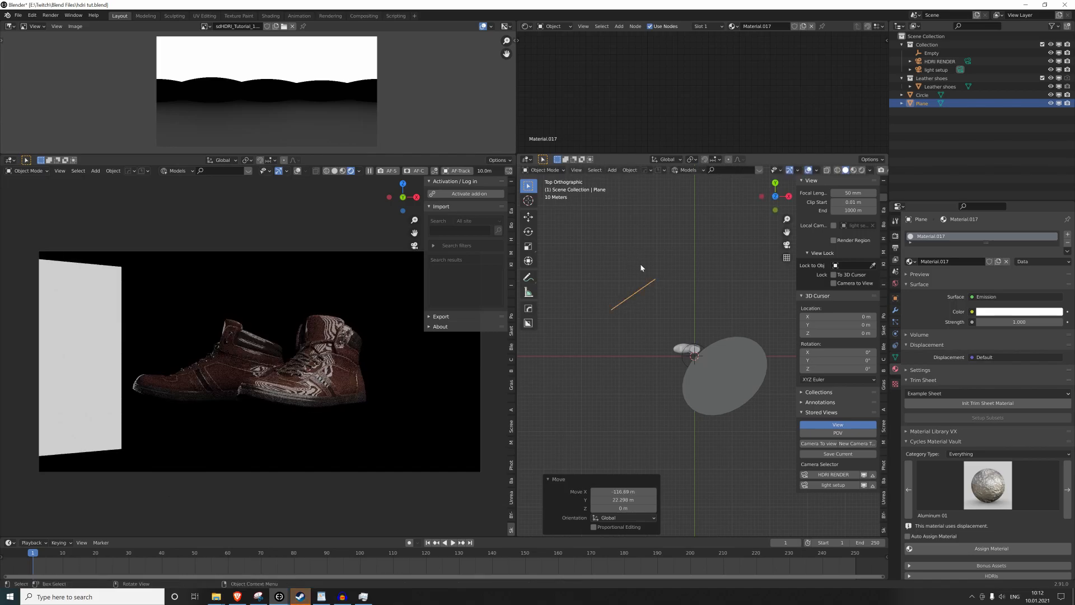
From the camera view, scale the light plane down to about 0.75 of its size.
key(KP_0)
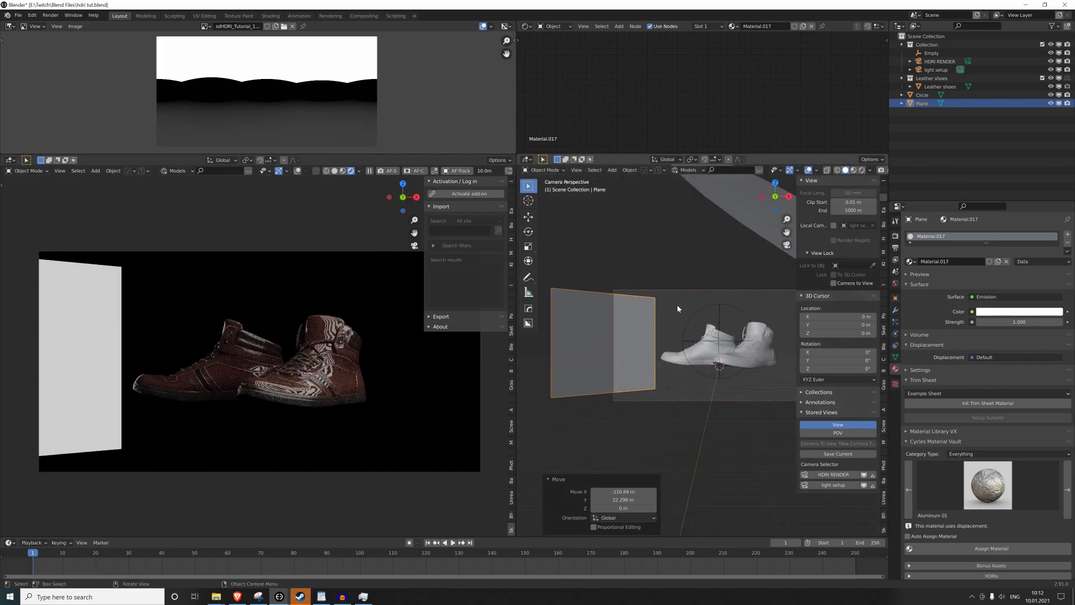
scroll(692, 302, down, 2)
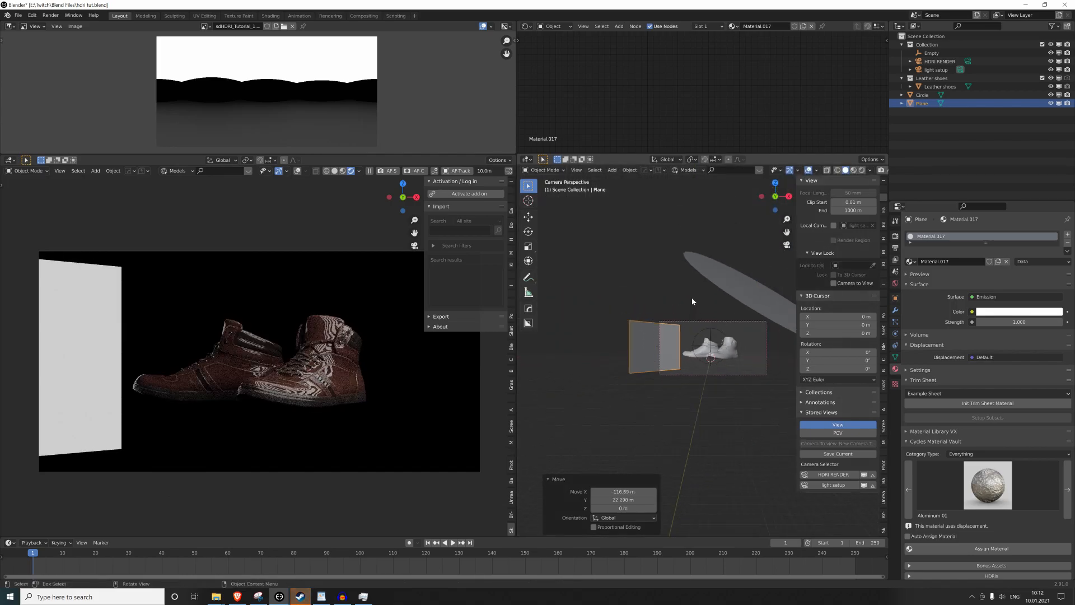
key(s)
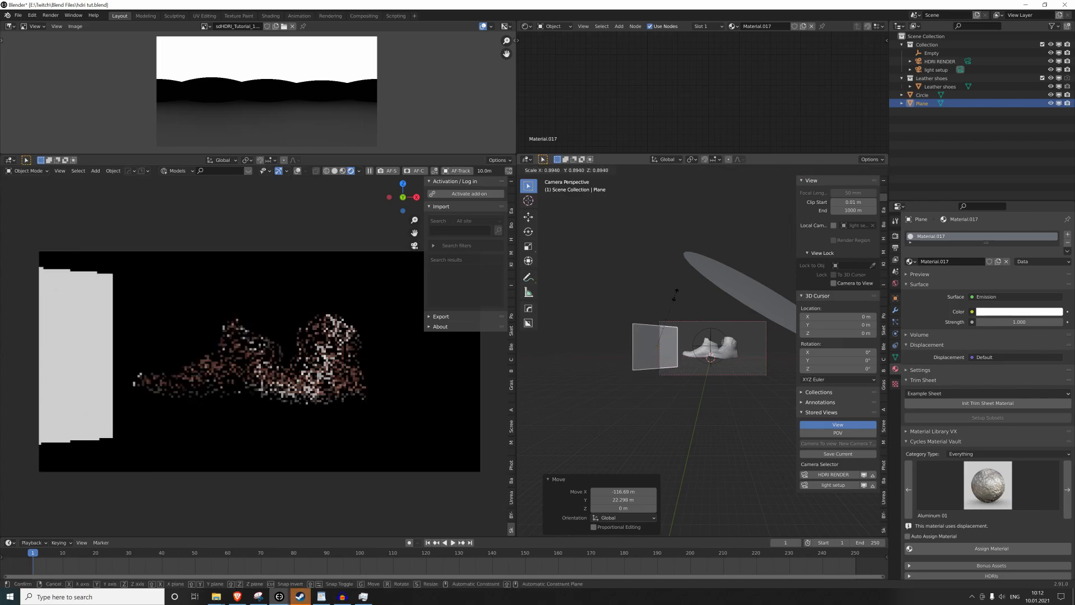
click(670, 303)
Set the emission strength of the plane's material to 20.
click(1007, 322)
text(20)
key(Return)
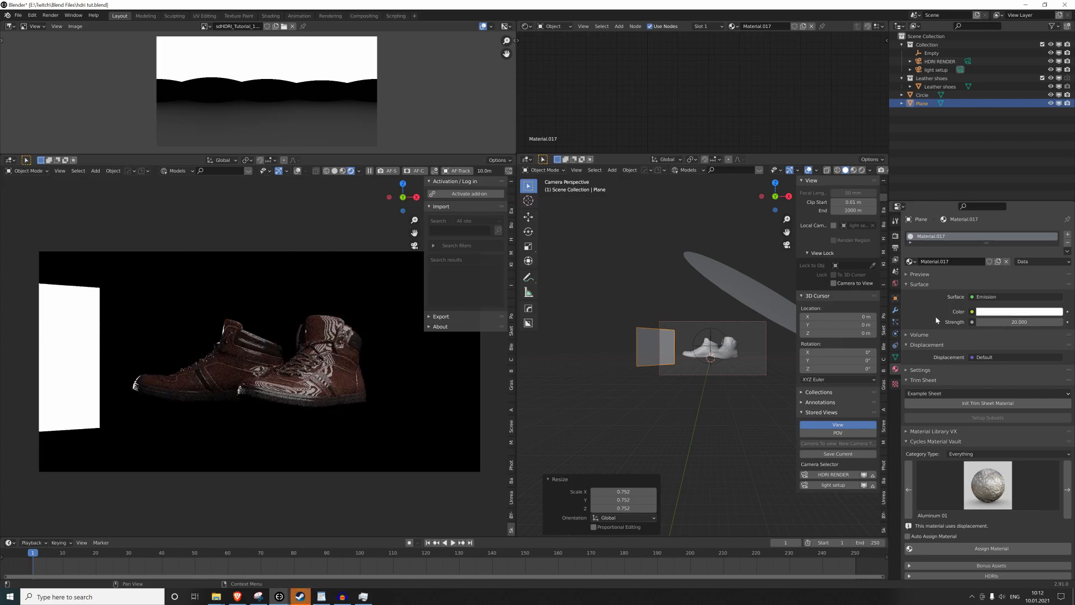
Shrink the light plane further, move it about 19 m along X toward the shoes, and deselect it.
key(s)
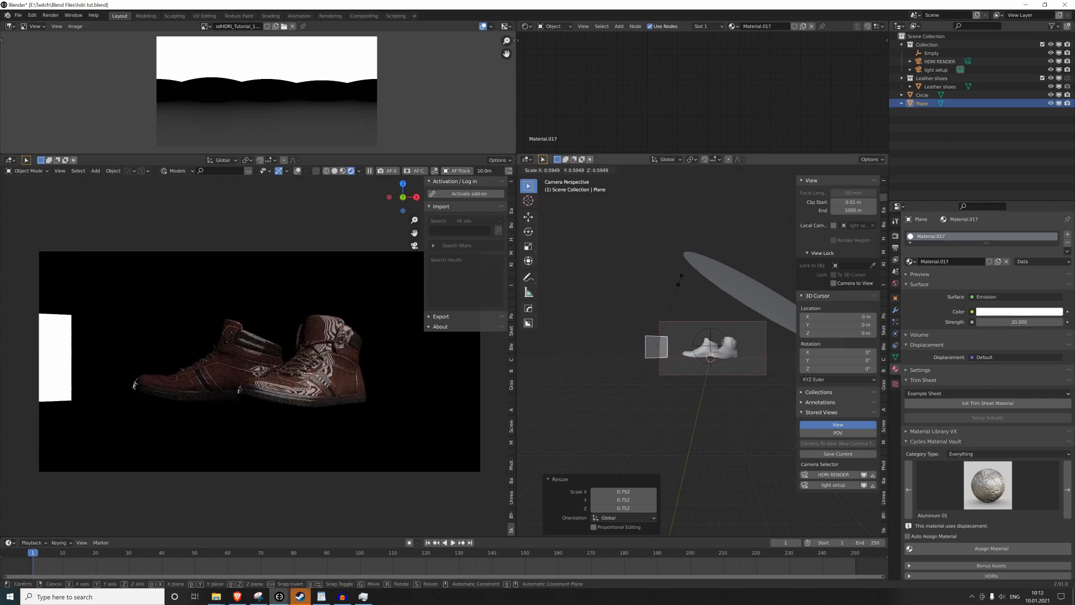
key(g)
click(714, 280)
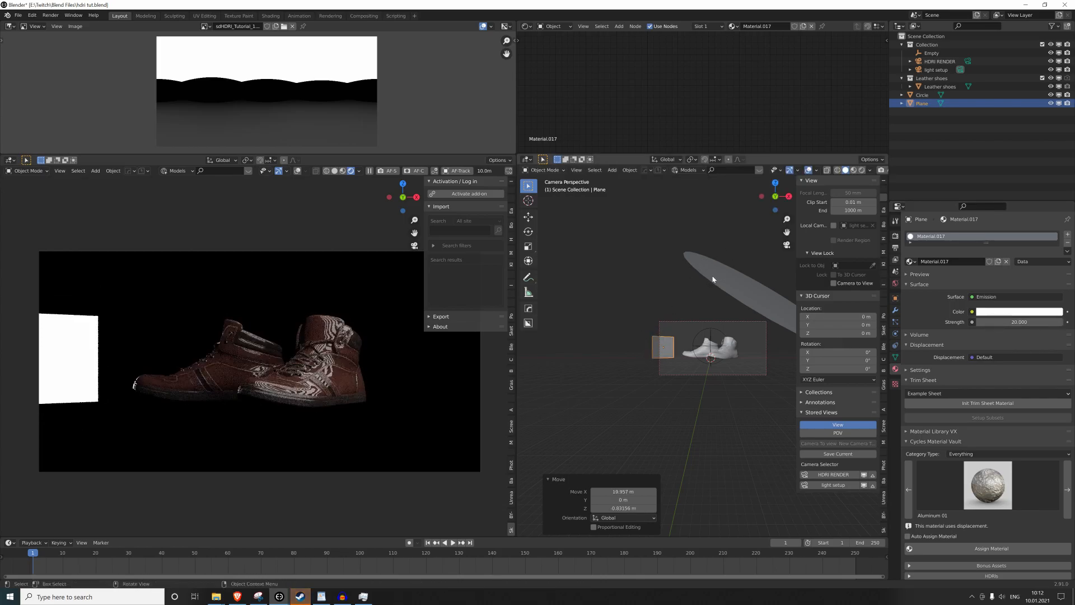
click(678, 279)
Switch the preview viewport to solid shading and make HDRI RENDER the active camera.
click(335, 171)
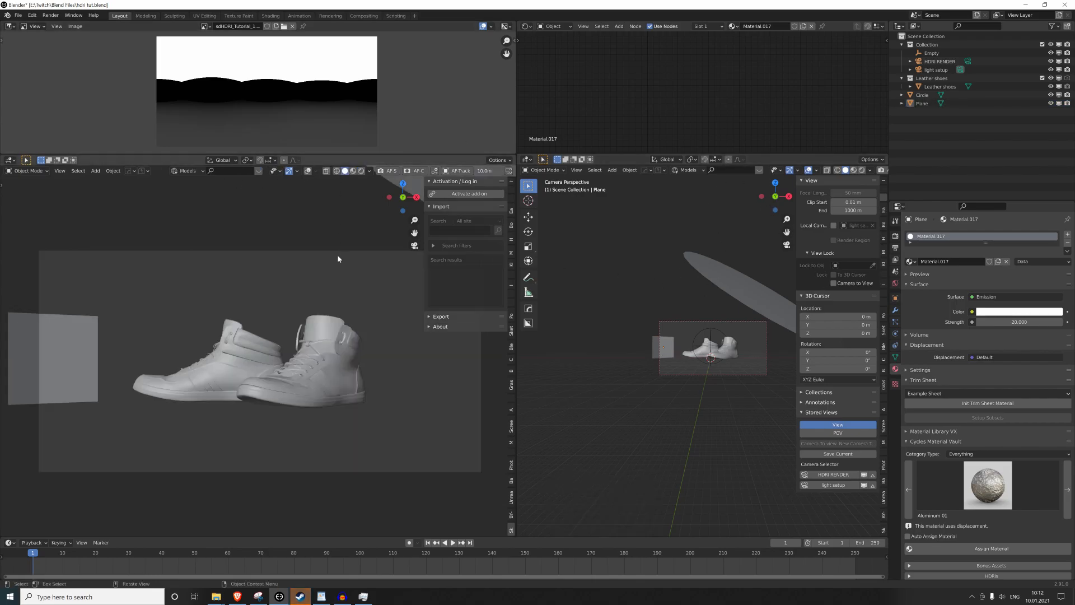
scroll(337, 255, down, 3)
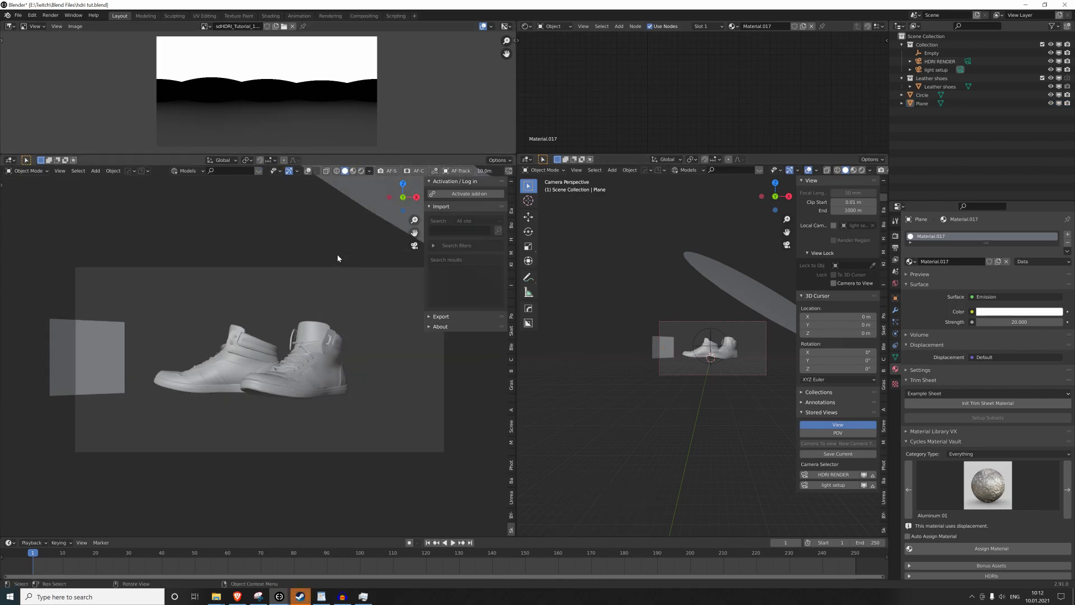
click(839, 474)
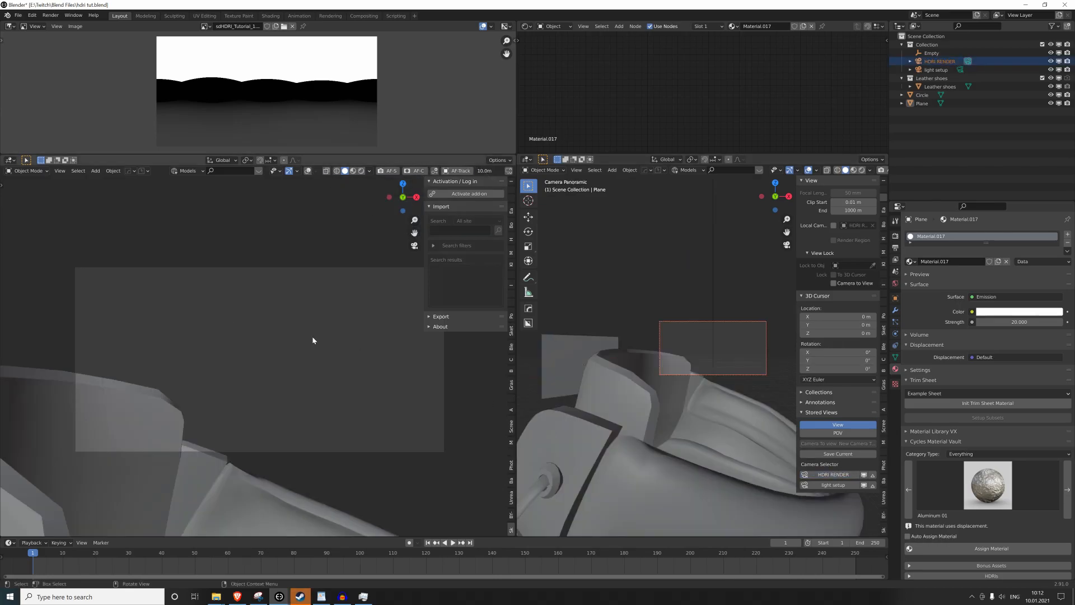
key(F12)
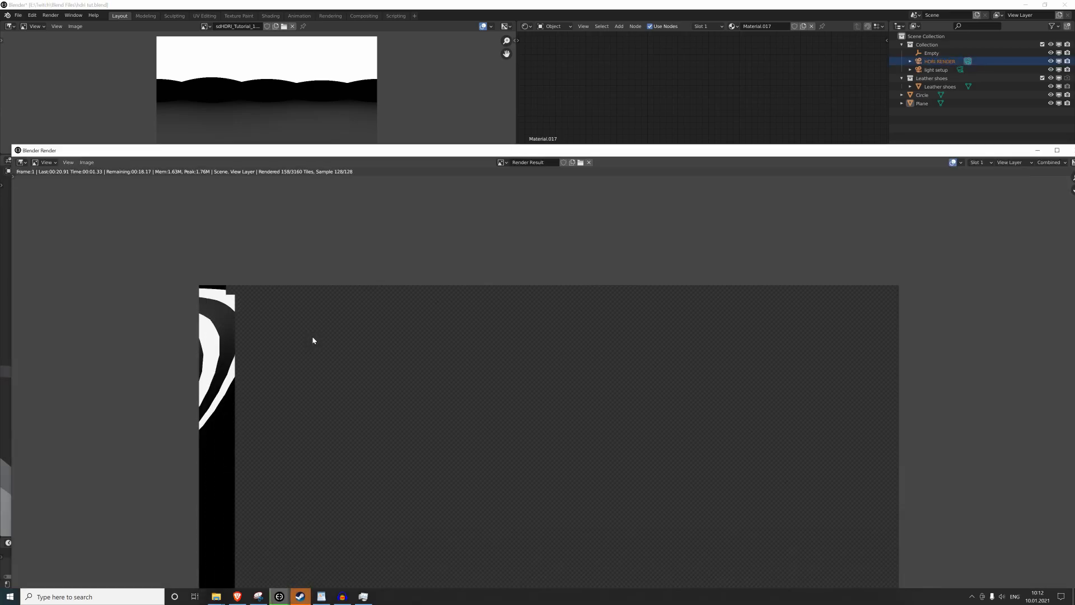
key(Escape)
click(473, 90)
Add a Subdivision modifier to the ringed emissive disc, with both viewport and render levels set to 5.
scroll(621, 320, down, 2)
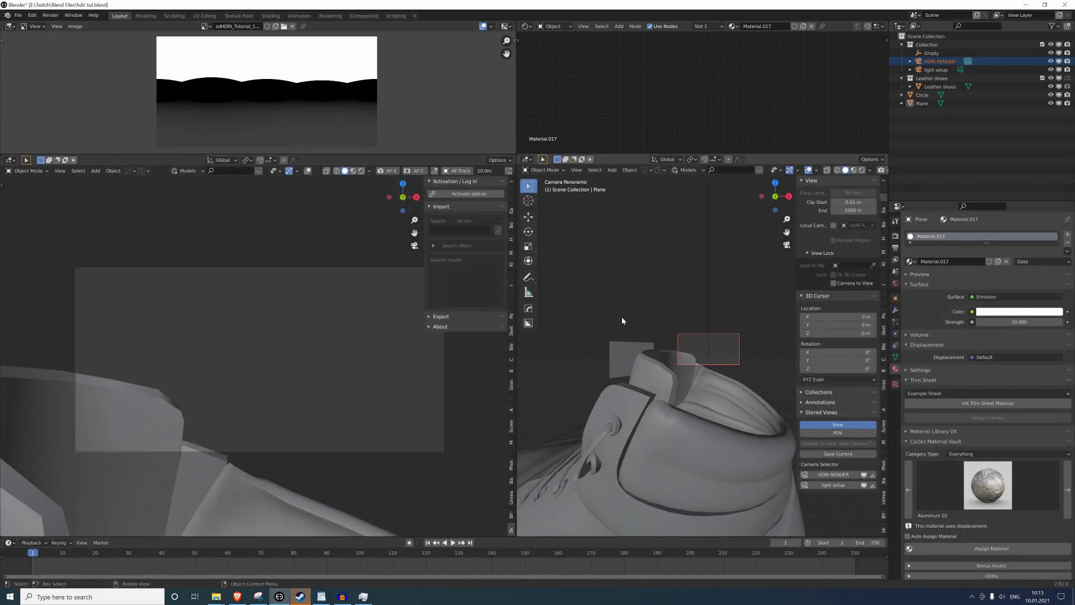
middle_drag(621, 321, 656, 323)
scroll(681, 327, down, 3)
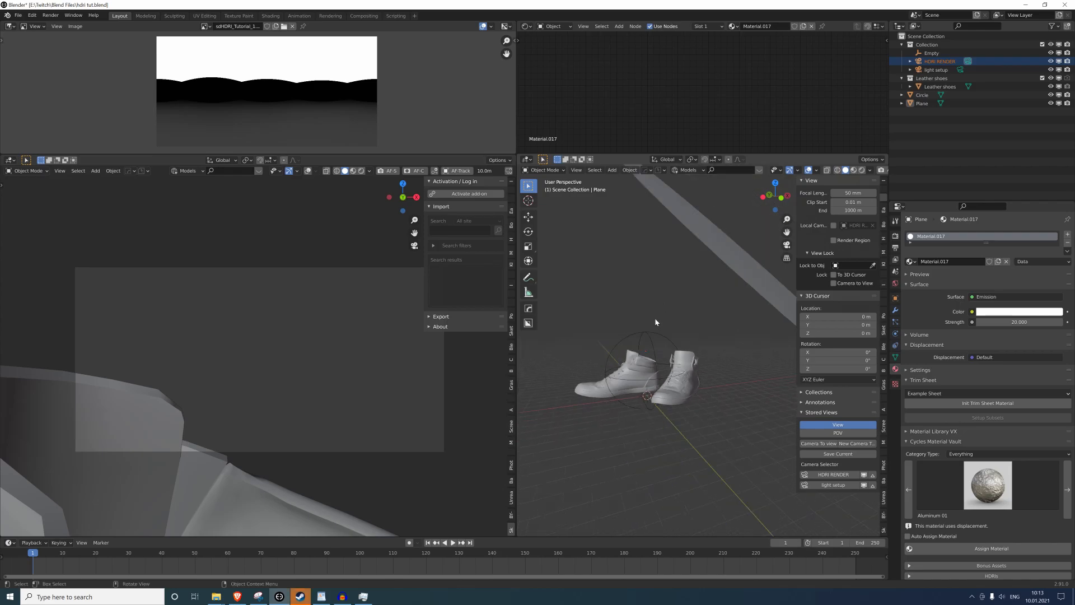
click(726, 240)
key(ctrl+5)
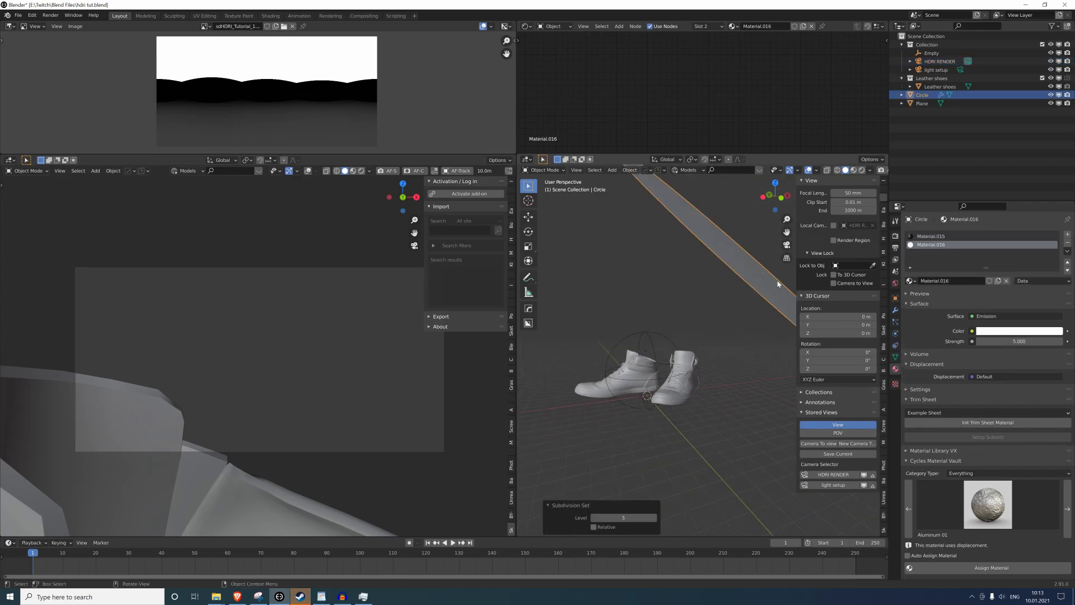
click(895, 310)
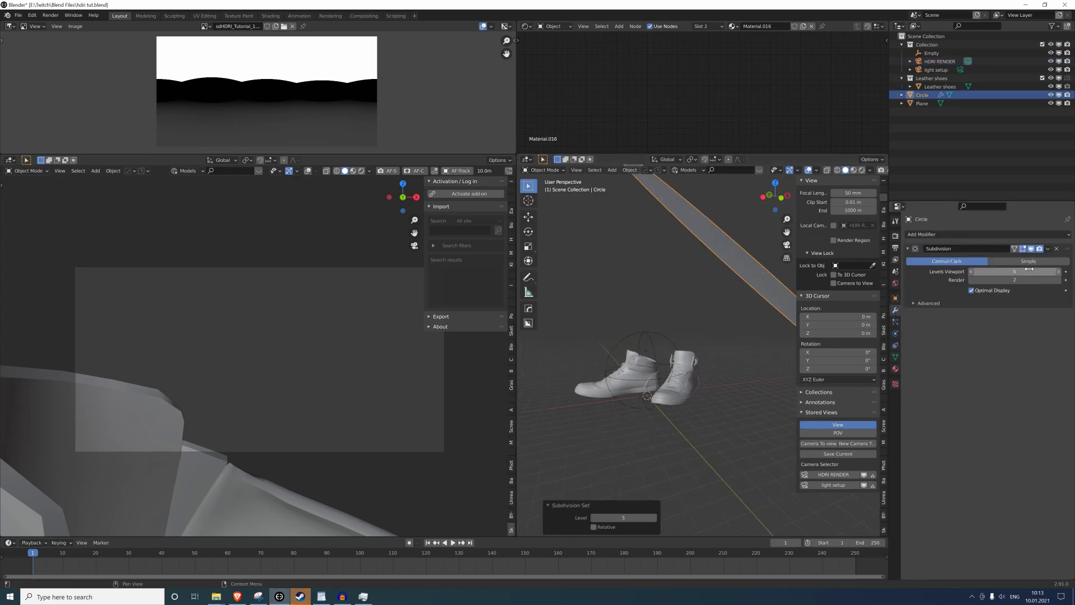
click(1058, 280)
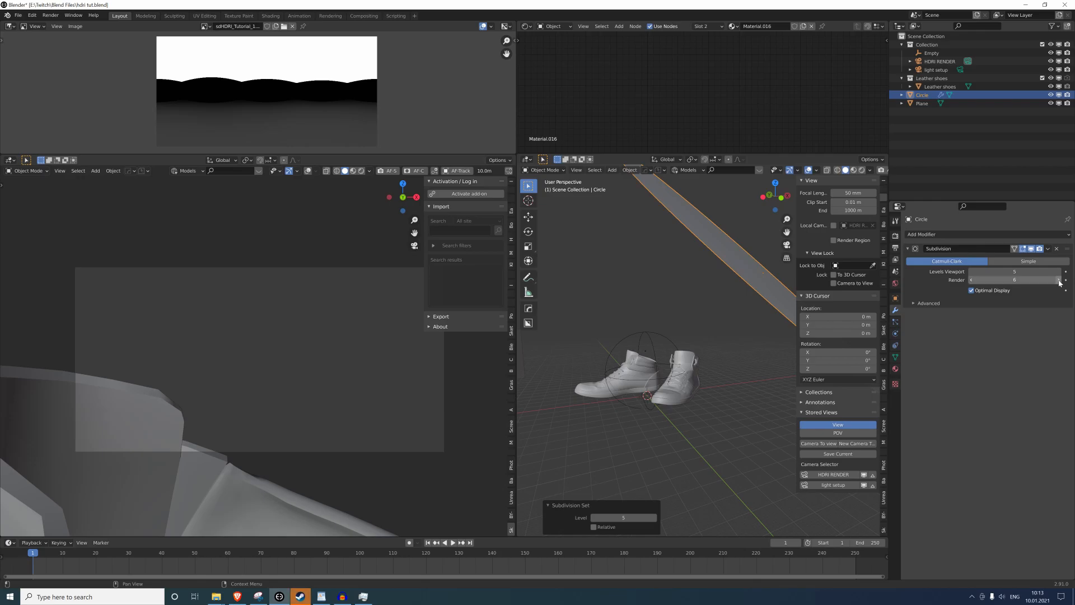
click(972, 280)
Render the panoramic lighting setup from the HDRI RENDER camera.
key(F12)
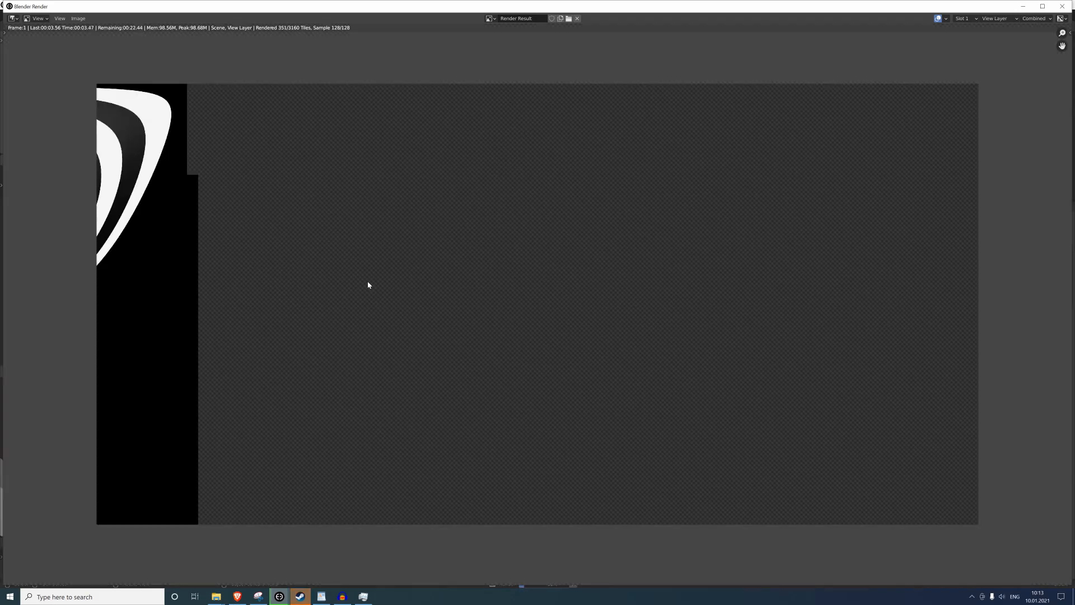
scroll(367, 283, down, 1)
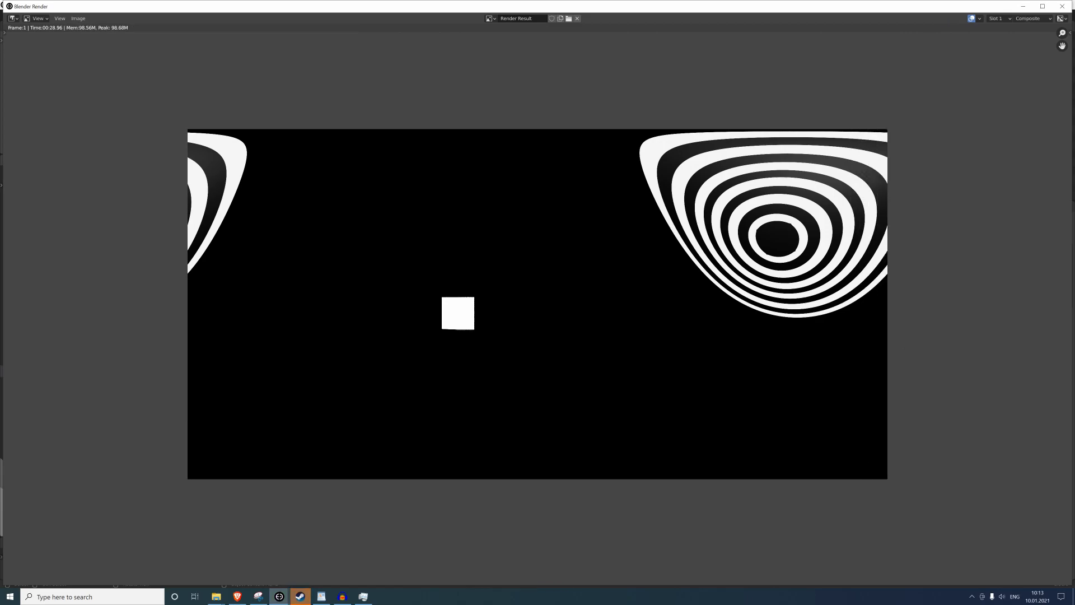
key(alt+Tab)
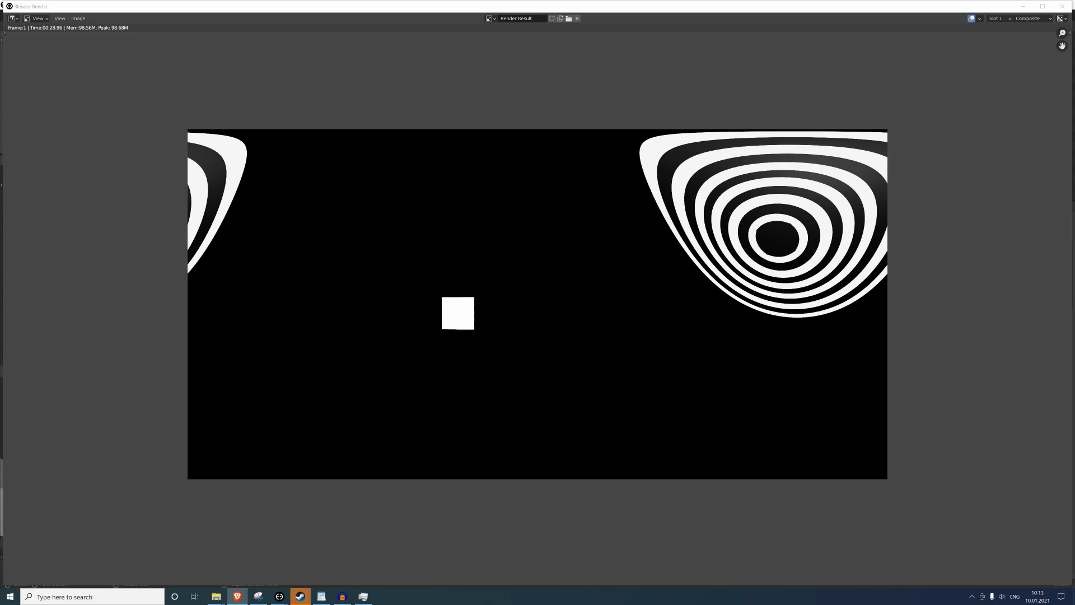
key(alt+Tab)
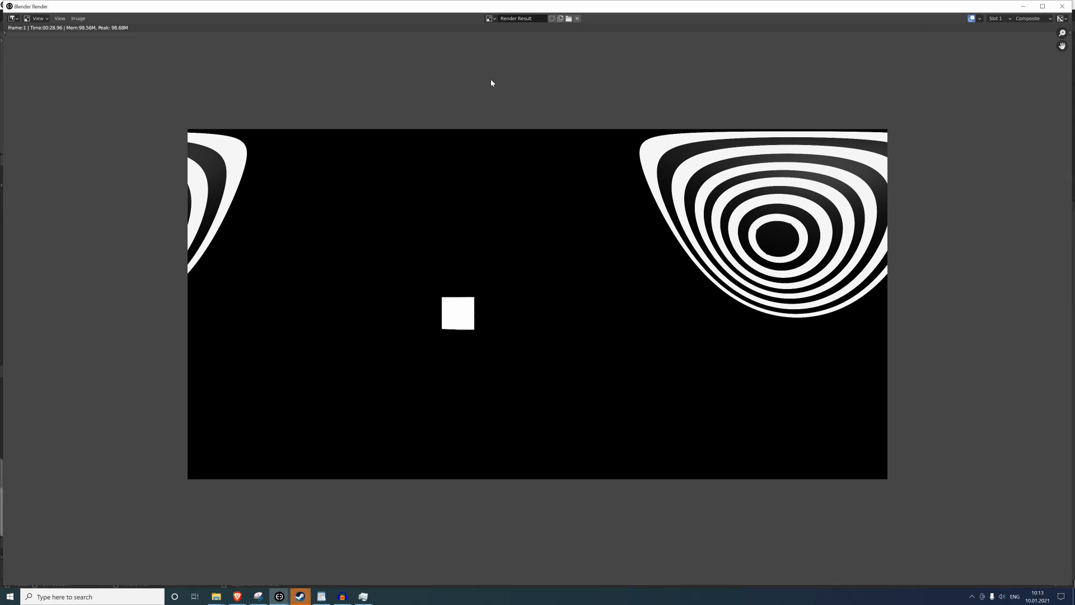
Save the rendered image in Radiance HDR format as sdHDRI_Tutorial_3.hdr in the Easy HDRI folder and close the render window.
click(78, 19)
click(104, 78)
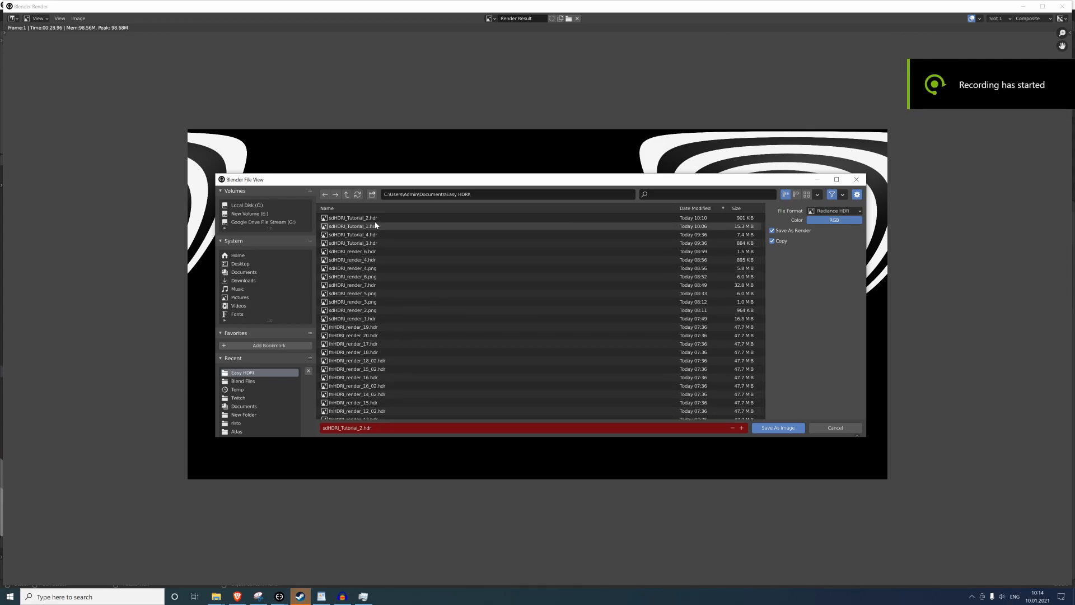
double_click(369, 243)
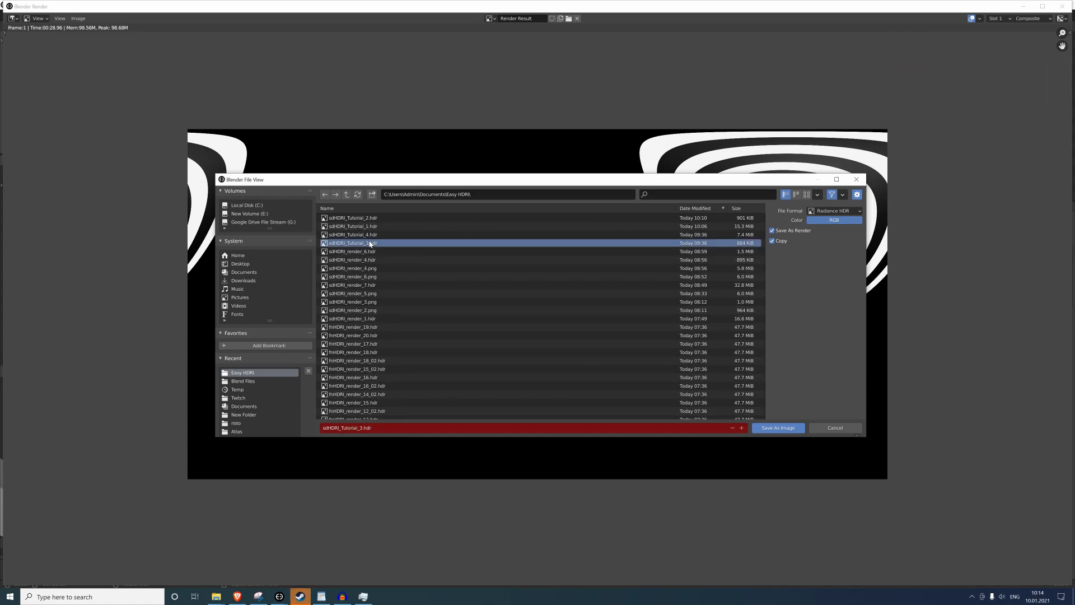
click(1062, 5)
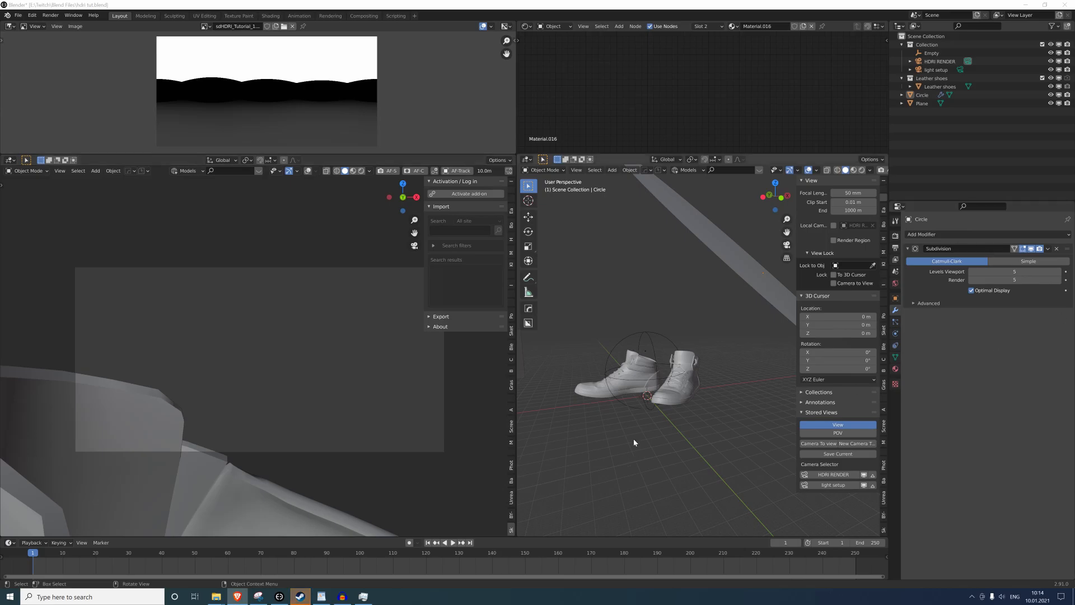
Delete the ringed disc and the light plane, leaving only the shoes and cameras in the scene.
middle_drag(344, 320, 320, 335)
scroll(320, 335, down, 10)
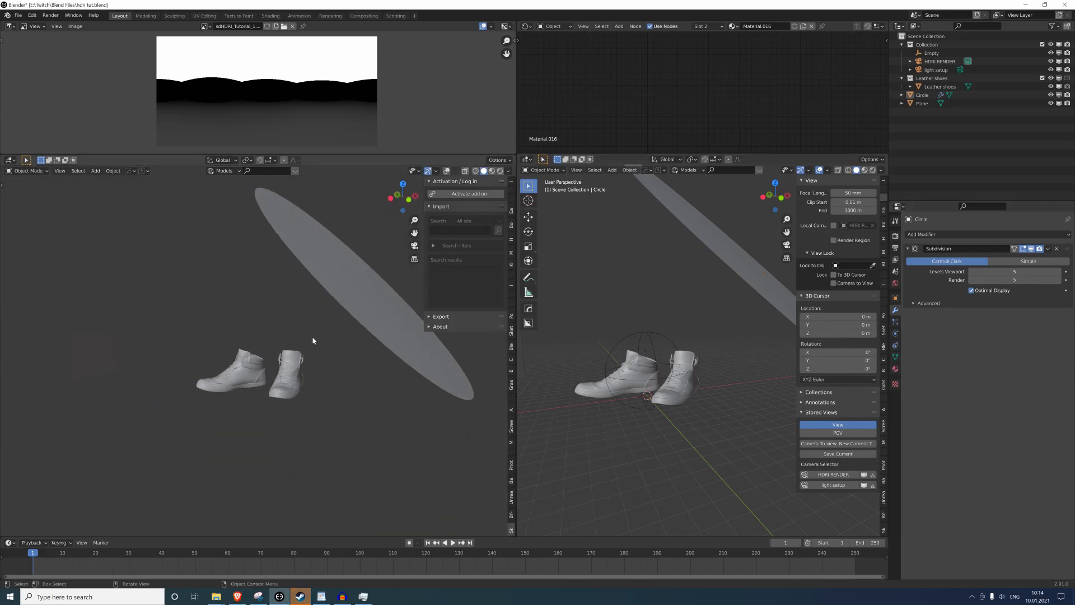
click(329, 314)
key(Delete)
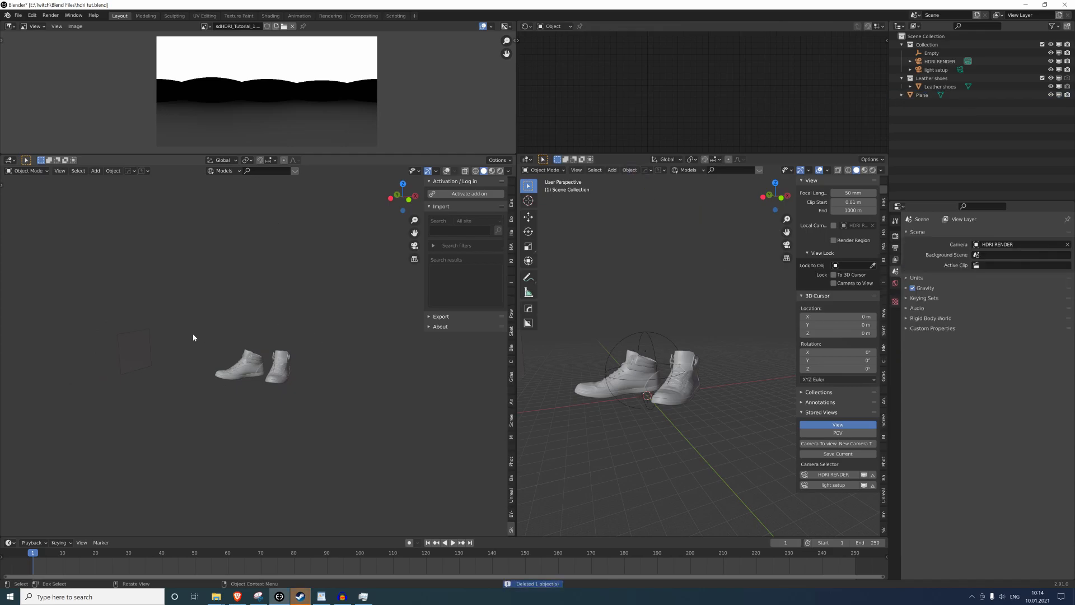
scroll(260, 331, up, 5)
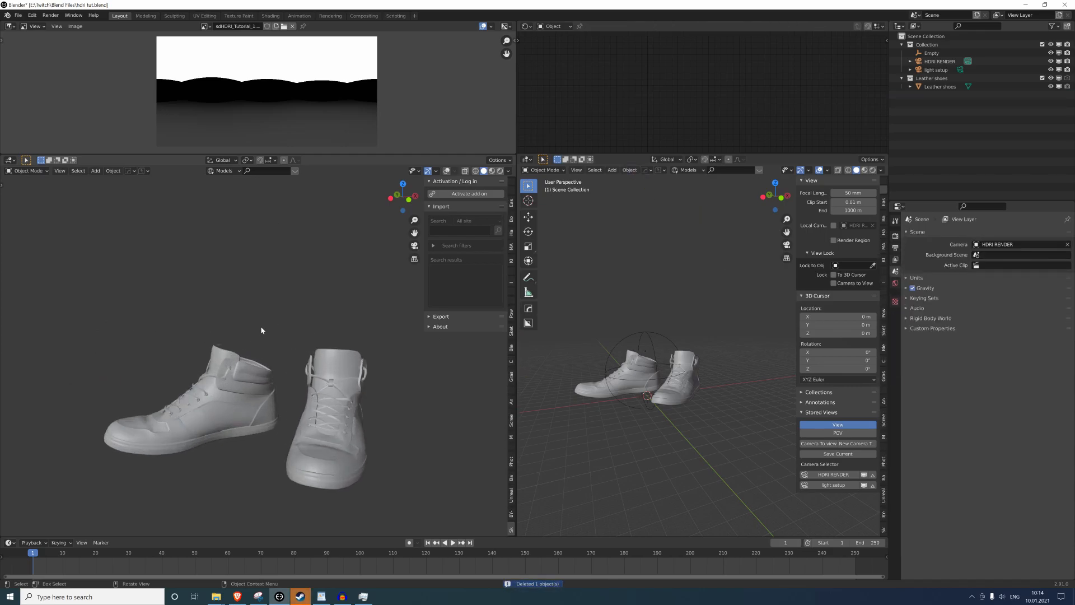
Add a cube at the origin and scale it up about 35.6 times, followed by another 1.47 times, around the shoes.
key(KP_1)
scroll(260, 328, up, 1)
middle_drag(669, 408, 725, 400)
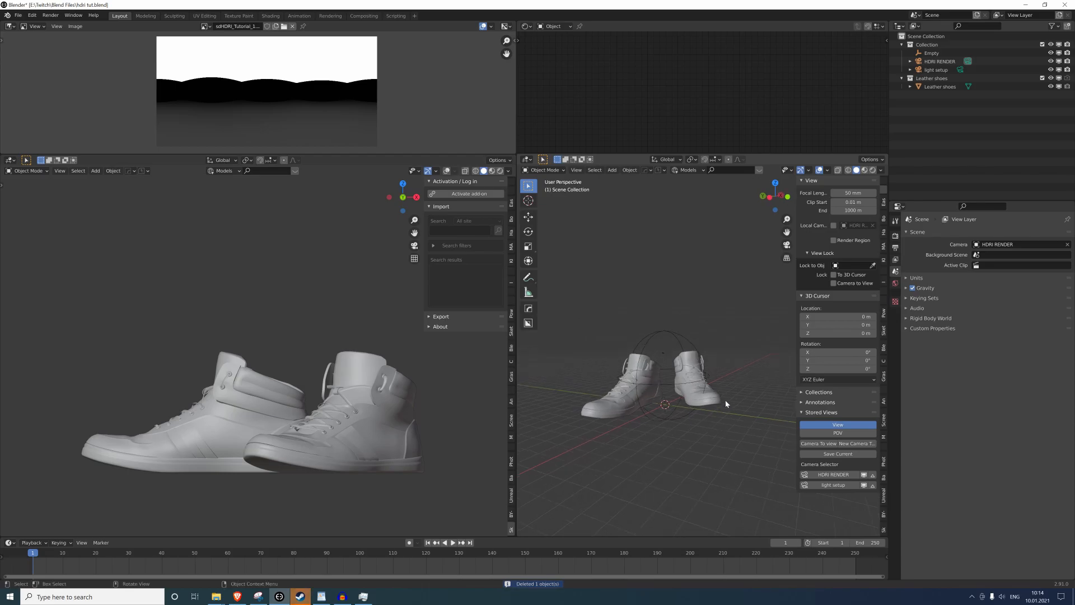
click(723, 398)
key(shift+a)
mouse_move(708, 390)
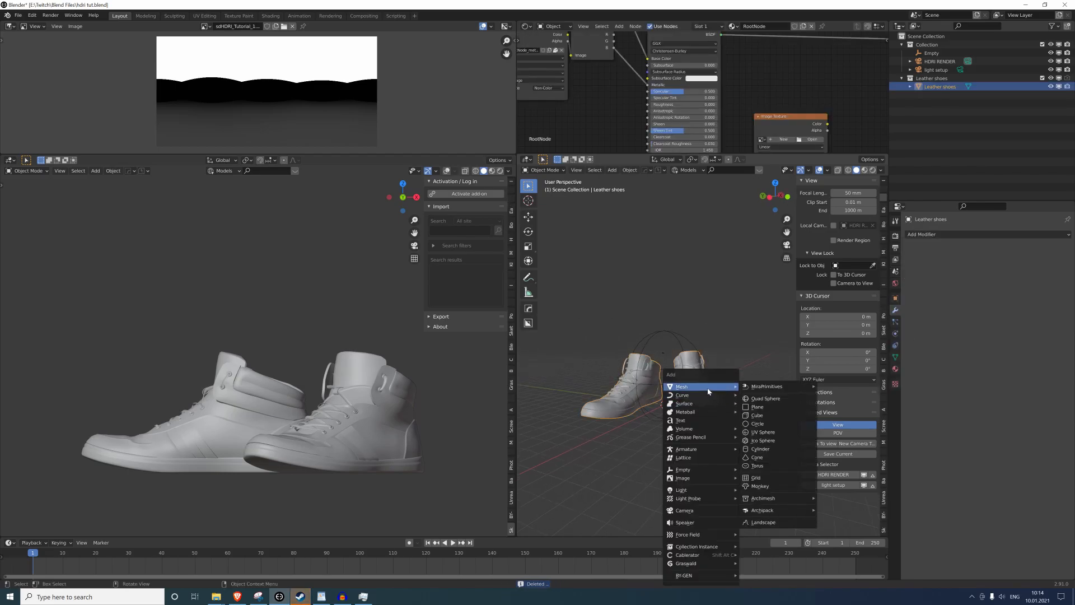
click(759, 414)
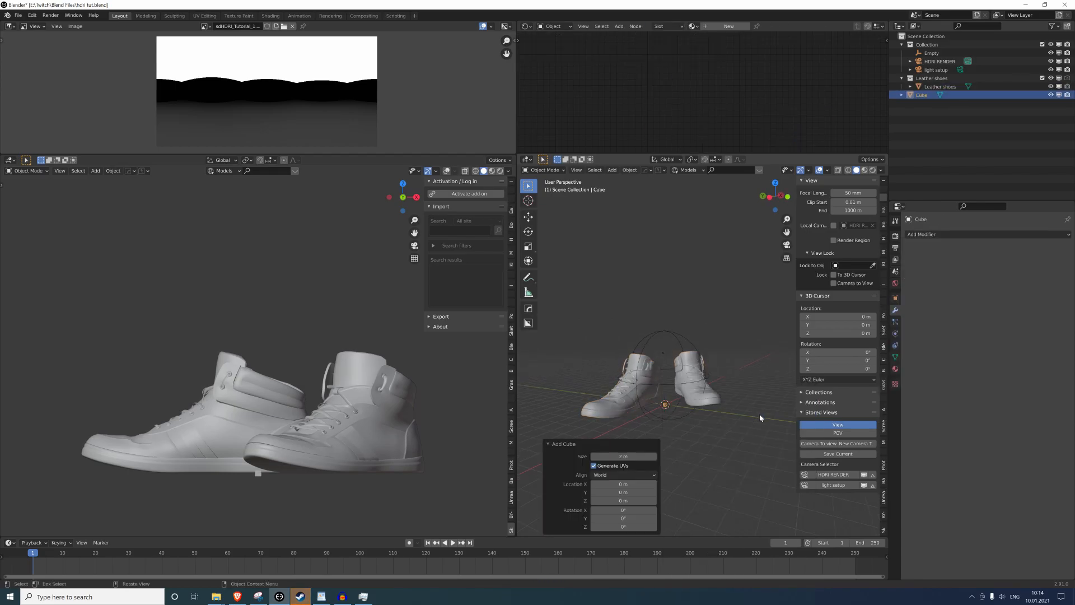
key(s)
click(687, 310)
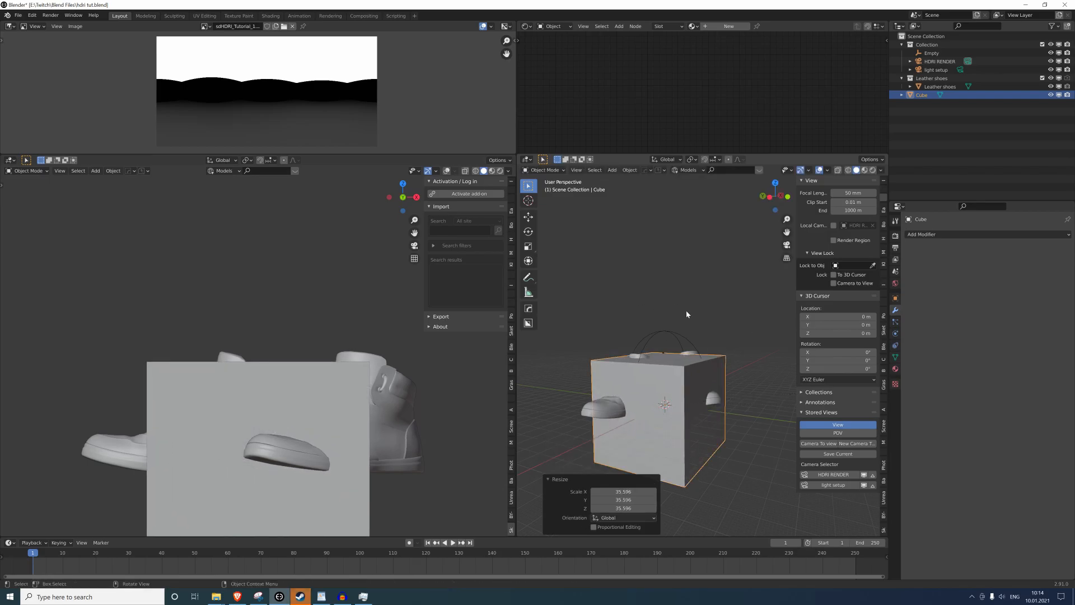
key(s)
click(778, 303)
Raise the cube along Z until its base sits at ground level beneath the shoes.
key(g)
key(z)
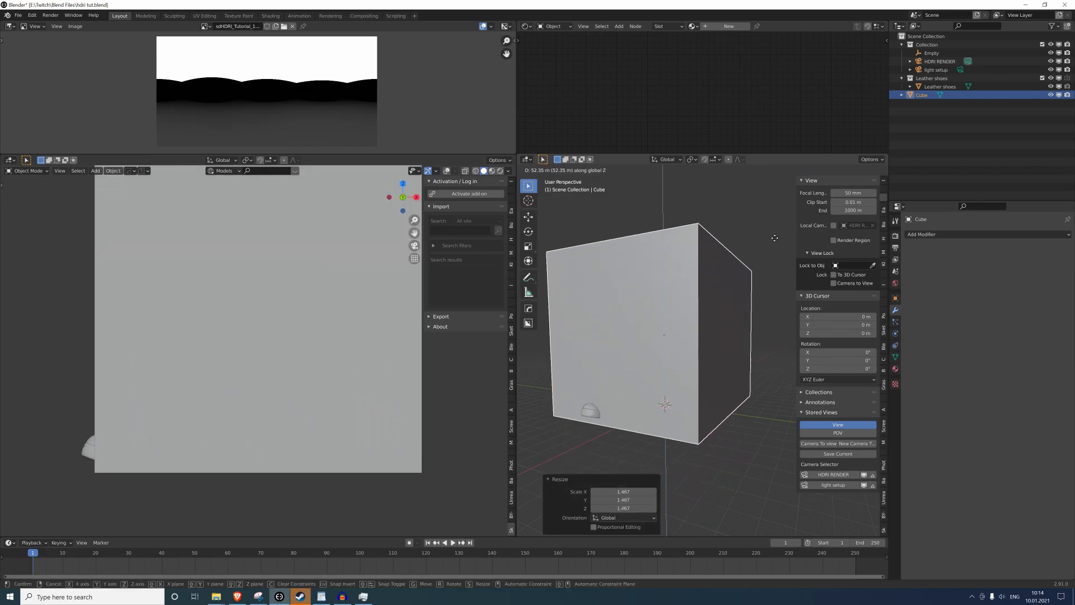
click(771, 231)
key(KP_1)
scroll(769, 230, up, 2)
key(g)
key(z)
click(700, 257)
Try stretching the cube along X by a factor of 1.28 and undo the scaling.
key(s)
key(x)
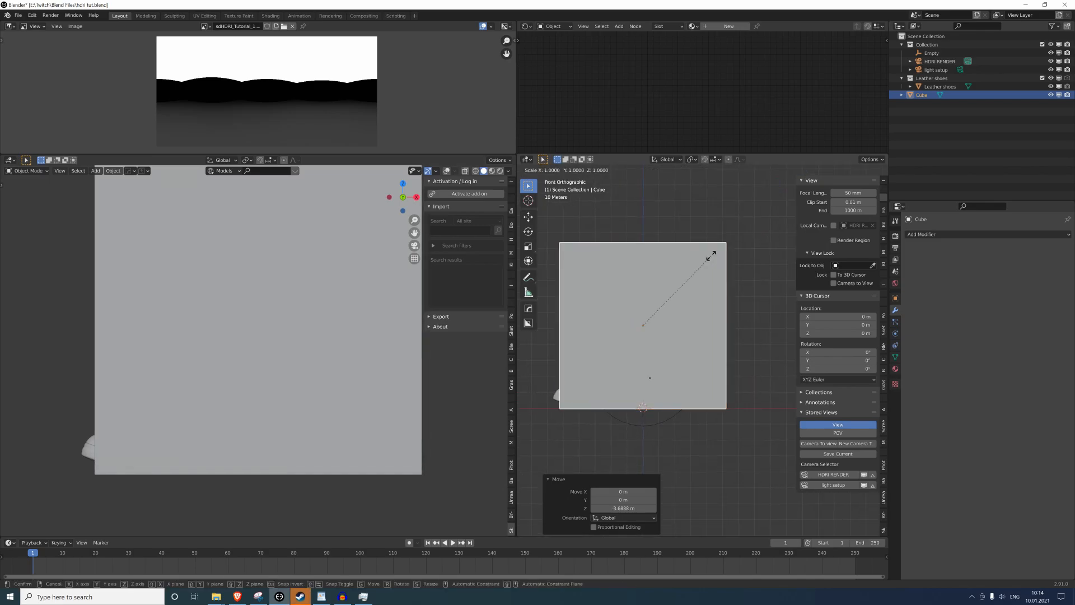
click(747, 257)
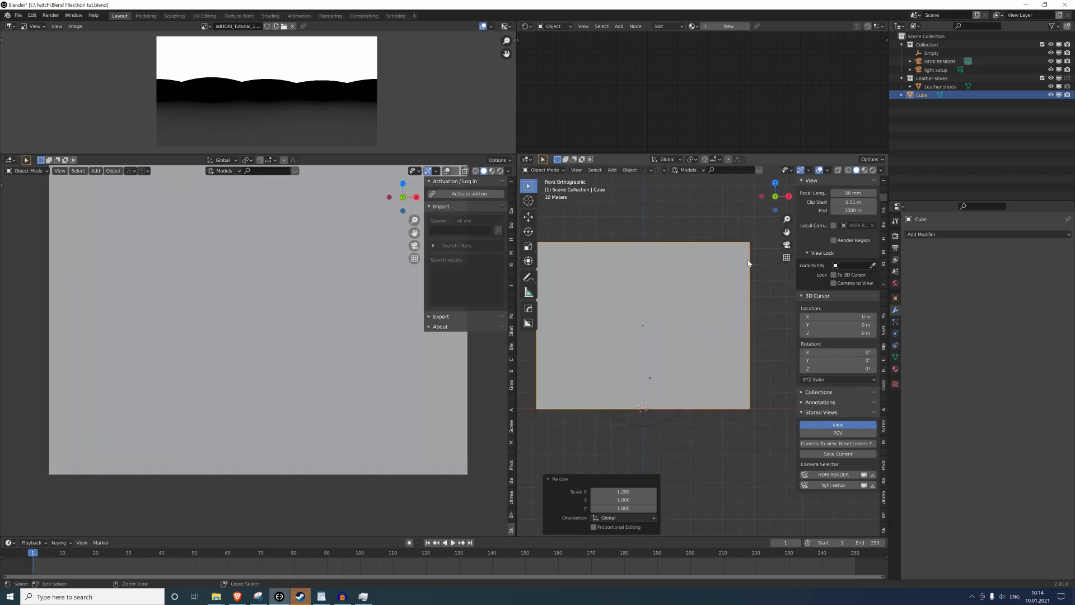
key(ctrl+z)
Enlarge the cube slightly, keep its base on the ground, and shift it about -4.2 m along X to enclose both shoes.
key(s)
click(736, 267)
key(g)
key(z)
key(x)
click(727, 256)
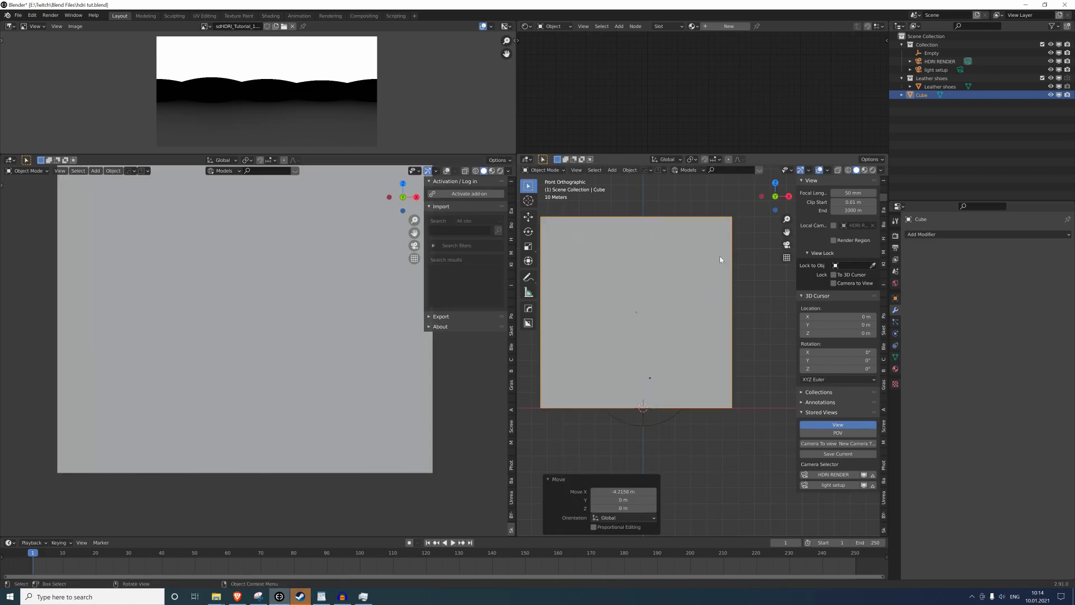
Delete the cube's front face in Edit Mode to open the box toward the viewer.
key(Tab)
middle_drag(641, 265, 714, 335)
key(x)
click(578, 327)
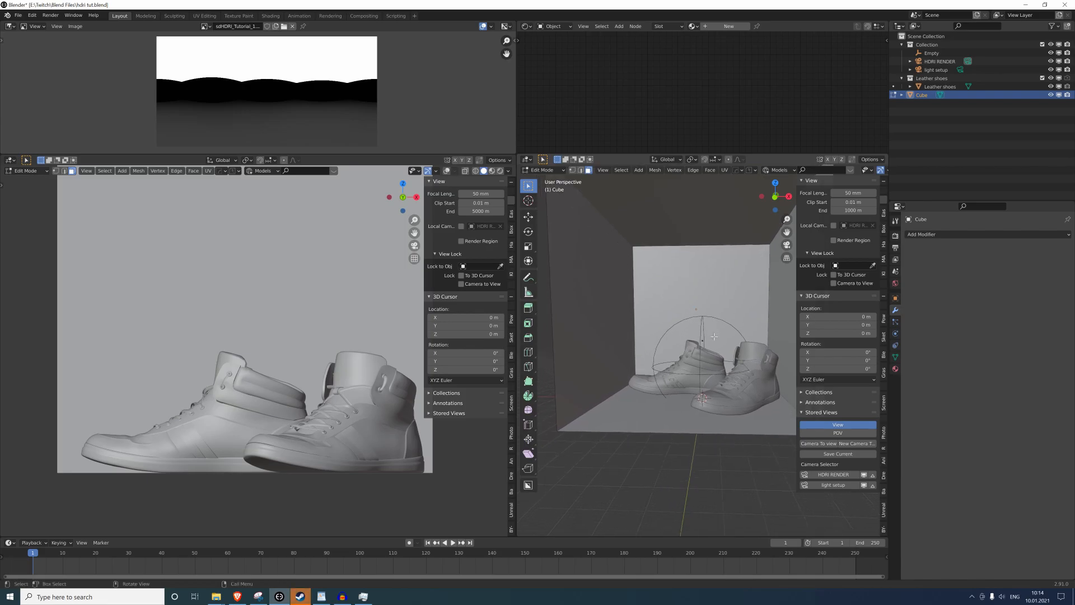
middle_drag(698, 403, 691, 401)
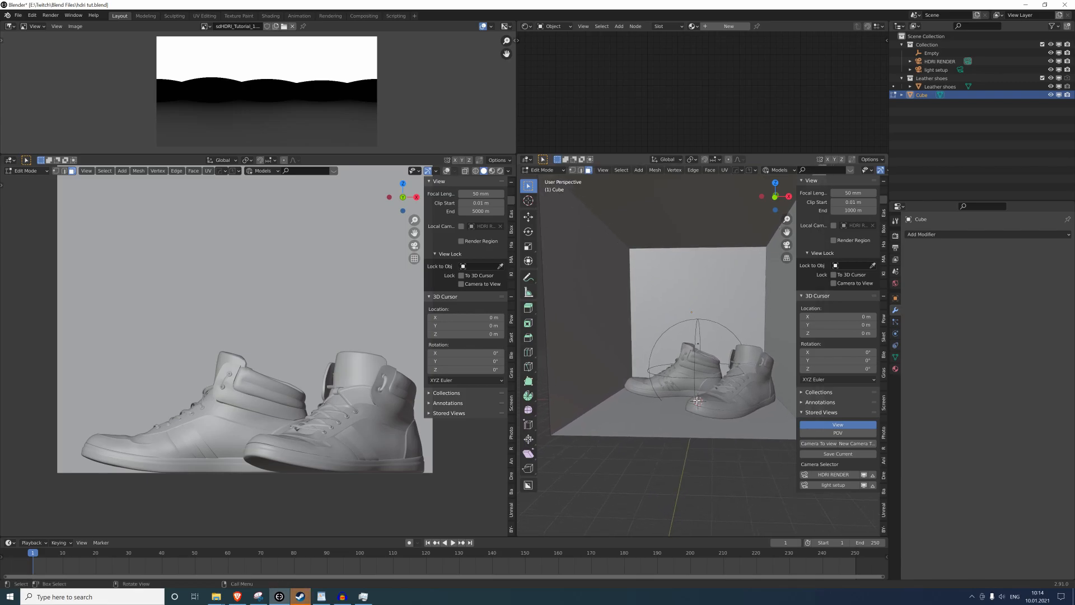
Create two material slots on the cube, each with a new material, and make the first slot active.
click(894, 368)
click(1066, 235)
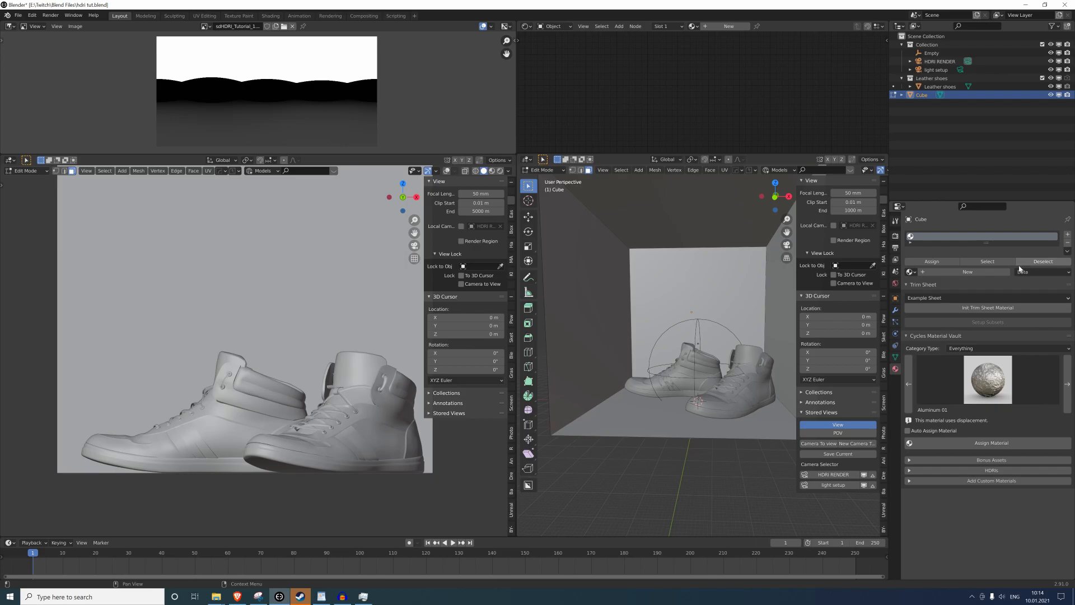
click(971, 272)
click(1067, 236)
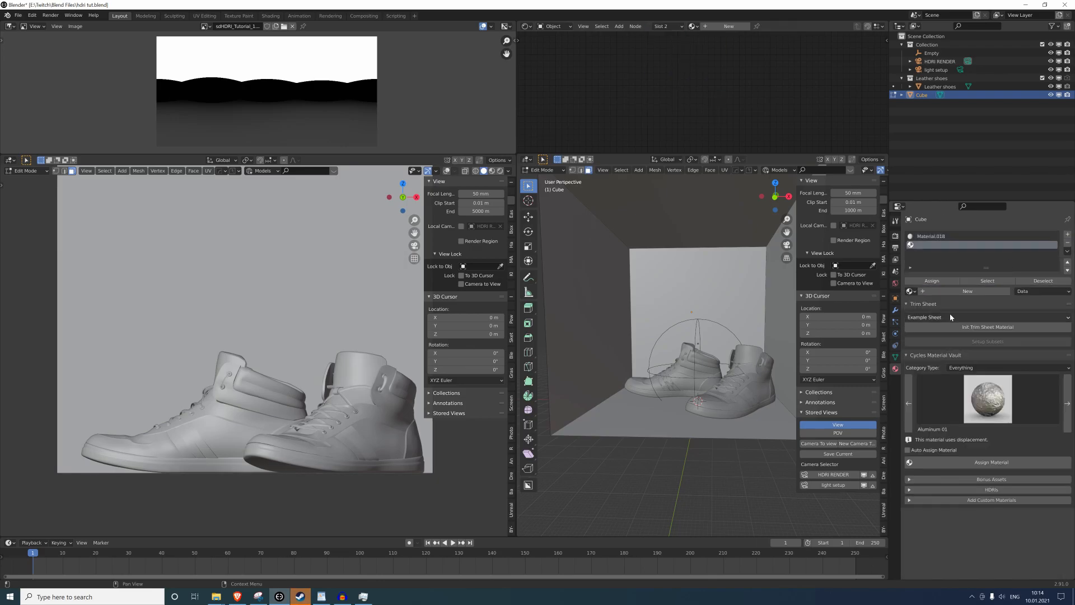
click(955, 291)
click(931, 237)
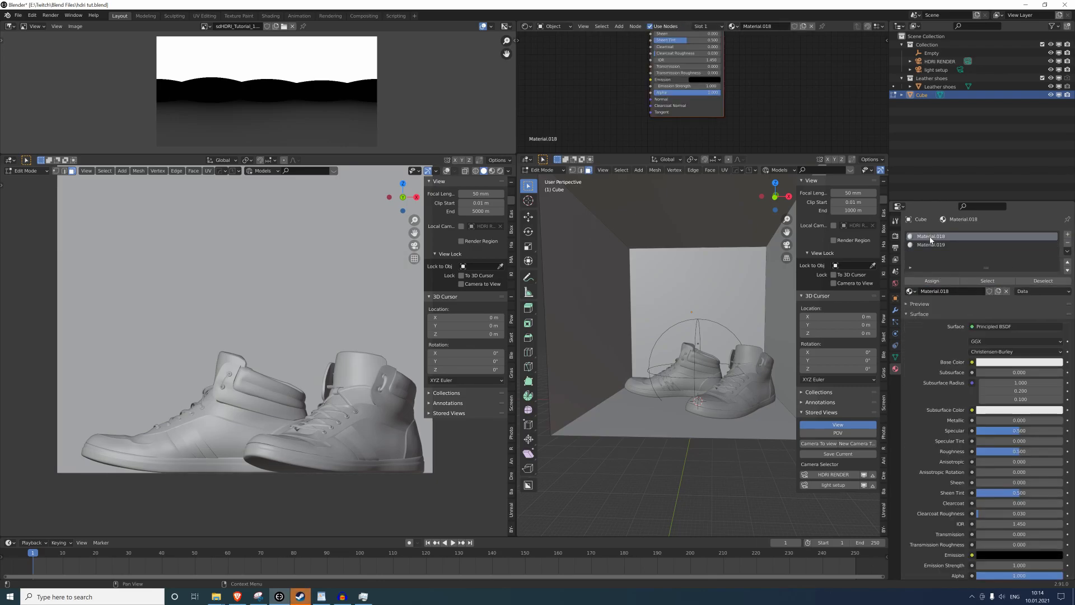
scroll(698, 328, down, 1)
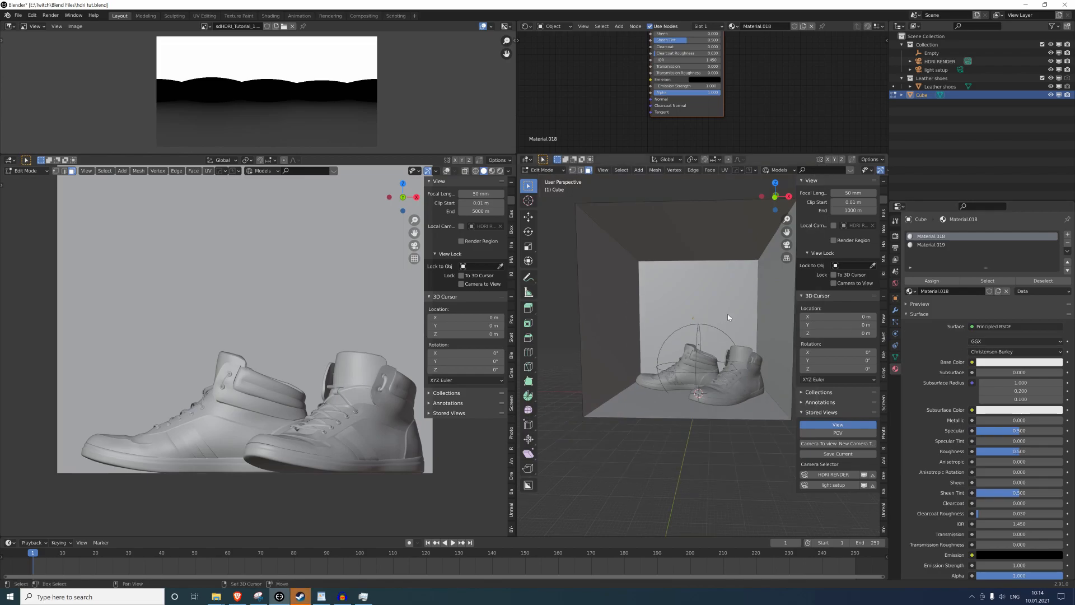
shift+middle_drag(727, 315, 731, 322)
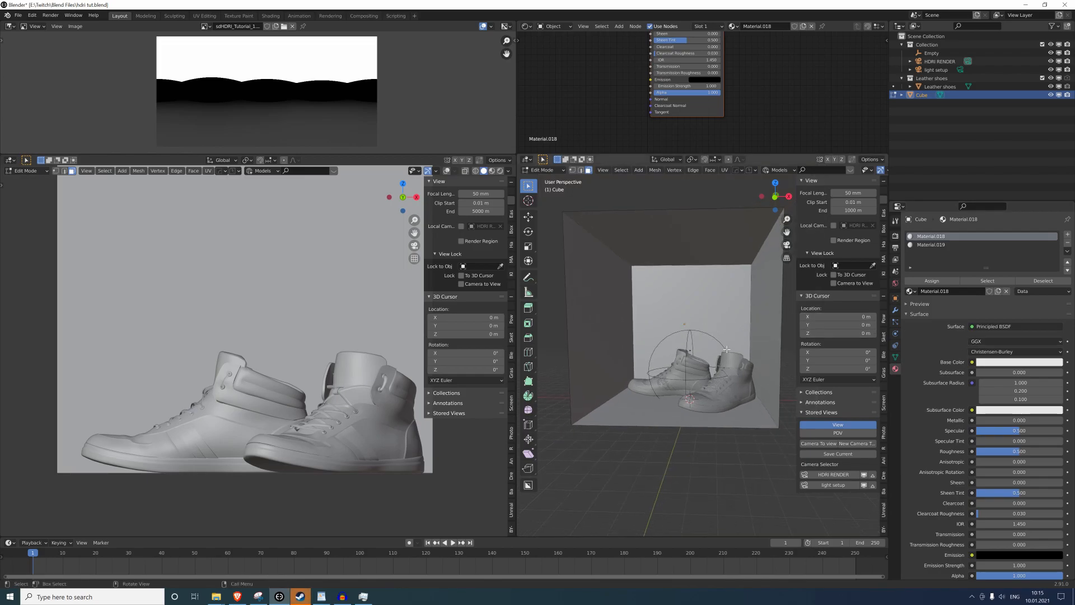
shift+middle_drag(726, 349, 728, 359)
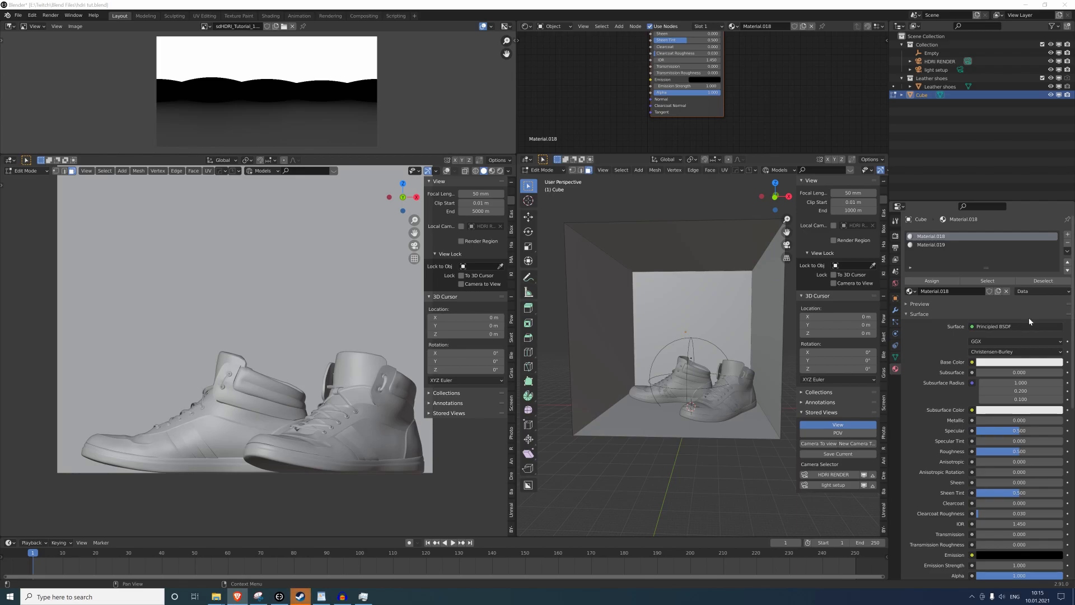
shift+middle_drag(744, 331, 733, 335)
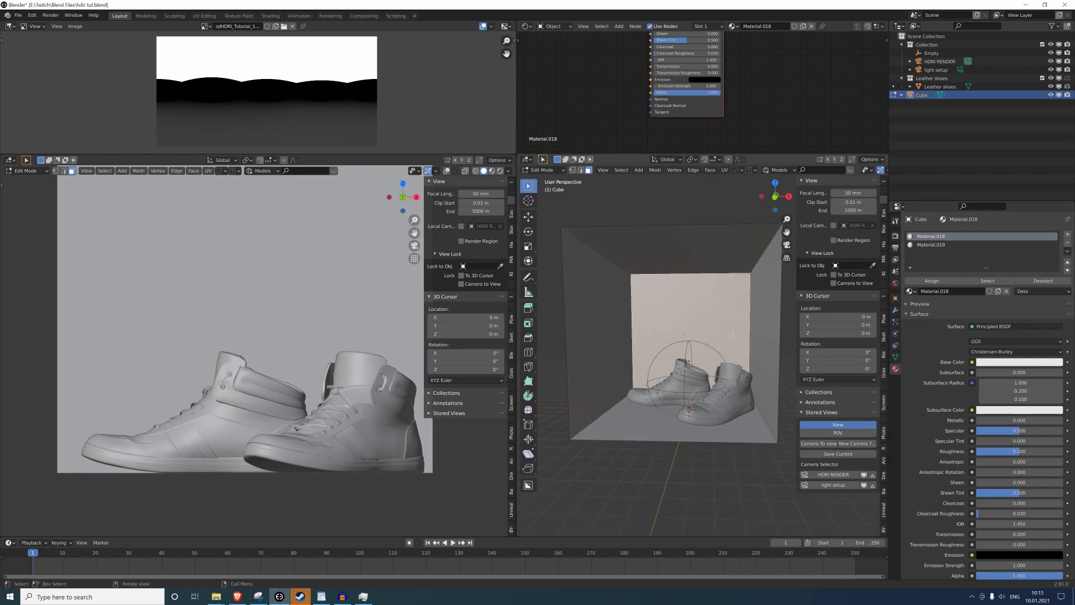
scroll(735, 335, down, 2)
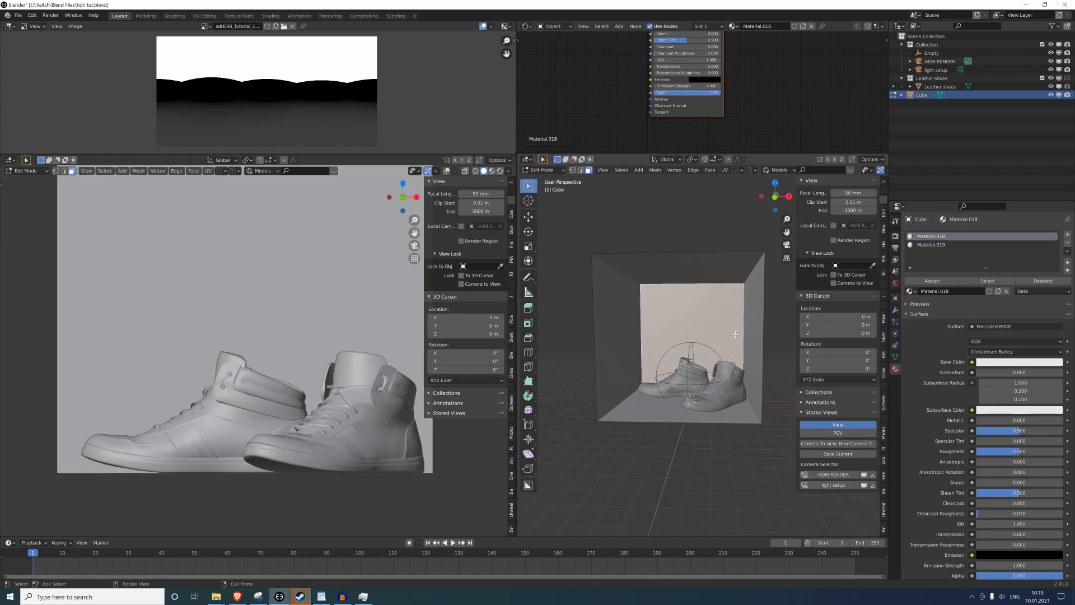
scroll(734, 334, up, 1)
mouse_move(732, 334)
middle_down()
mouse_move(667, 343)
mouse_move(739, 336)
middle_up()
Look at the box through the light setup camera in the solid-shaded viewport.
key(KP_1)
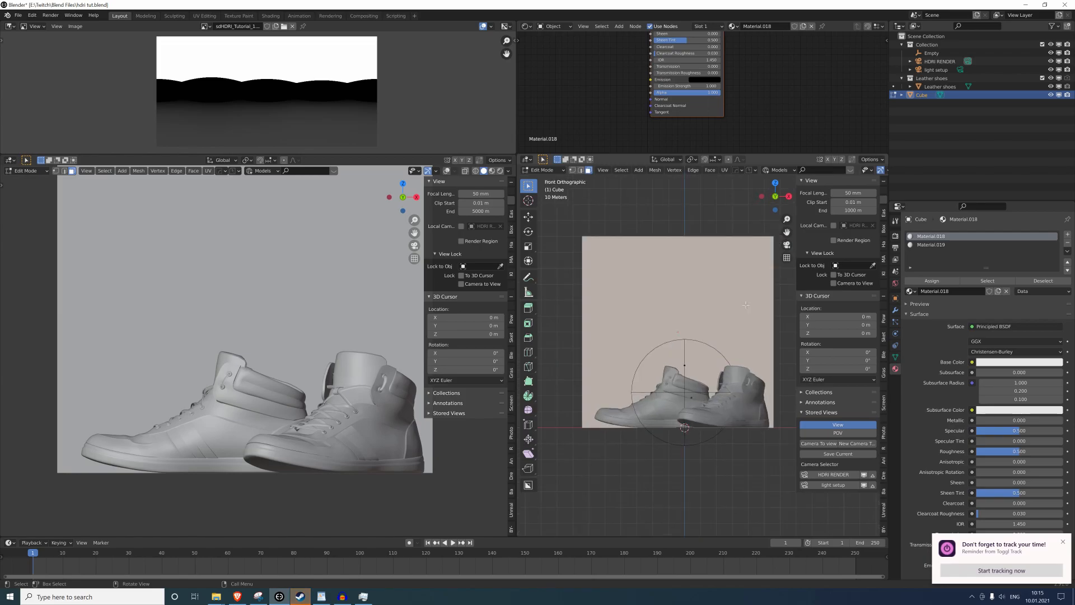
key(KP_0)
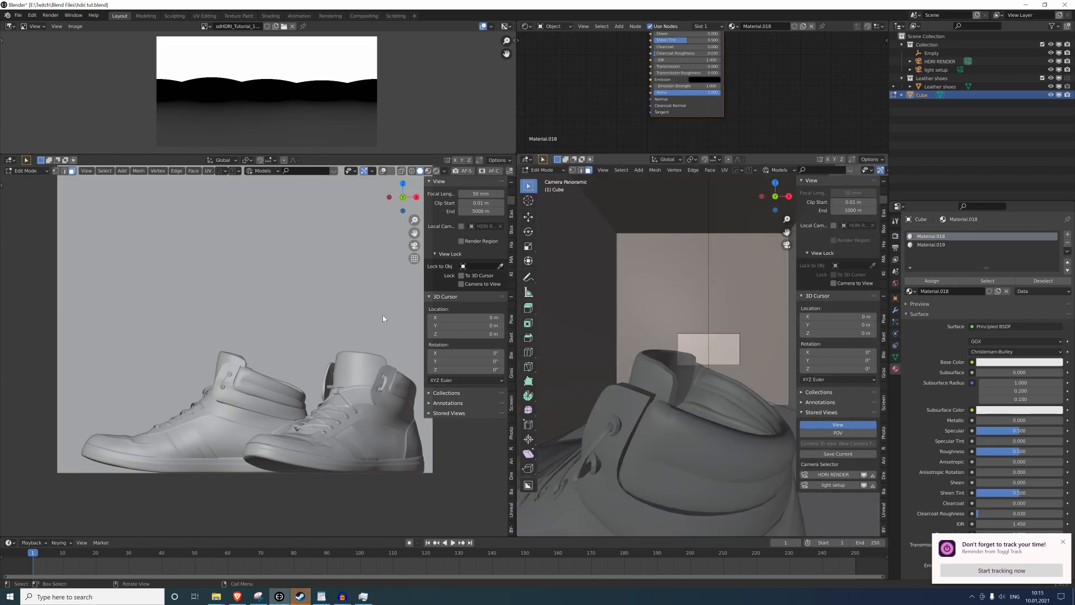
click(834, 485)
scroll(724, 347, up, 4)
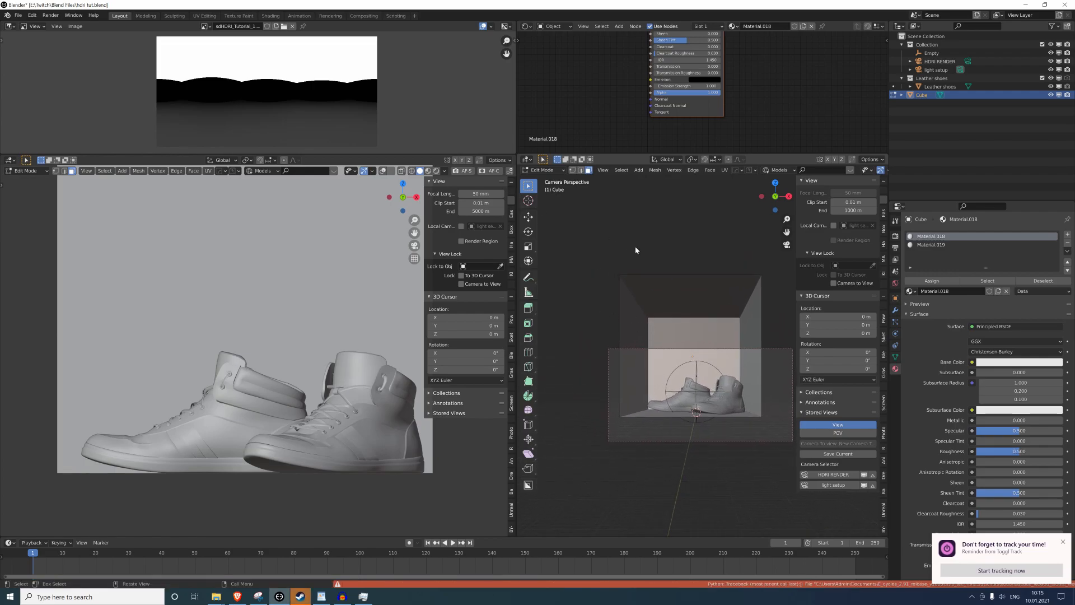
Leave Edit Mode and raise the light setup camera about 24.25 m along Z.
key(Tab)
click(782, 350)
key(g)
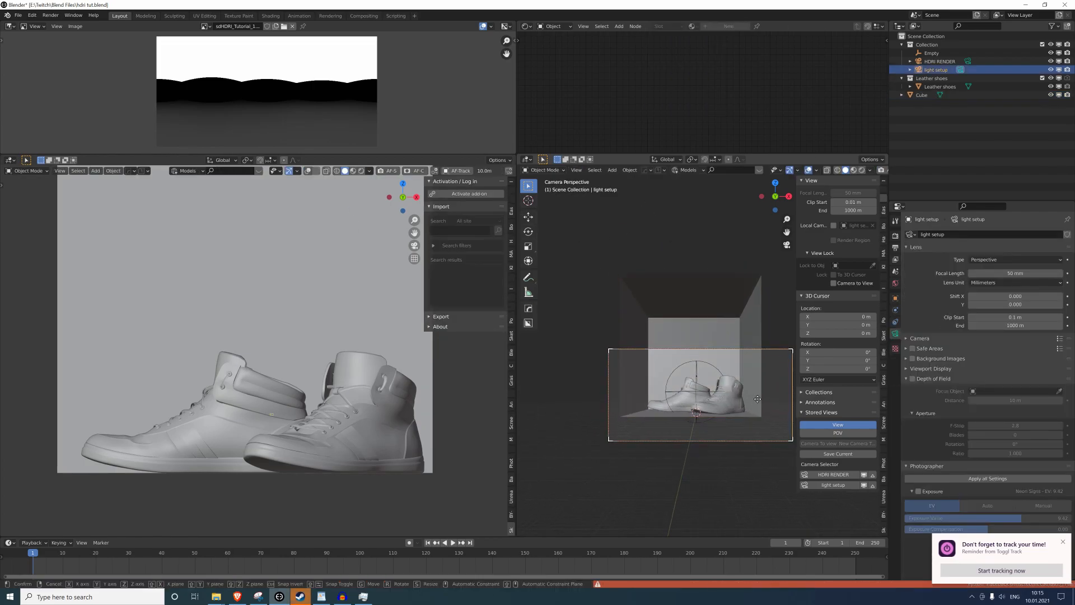
key(z)
click(632, 474)
scroll(731, 284, up, 3)
scroll(715, 338, down, 4)
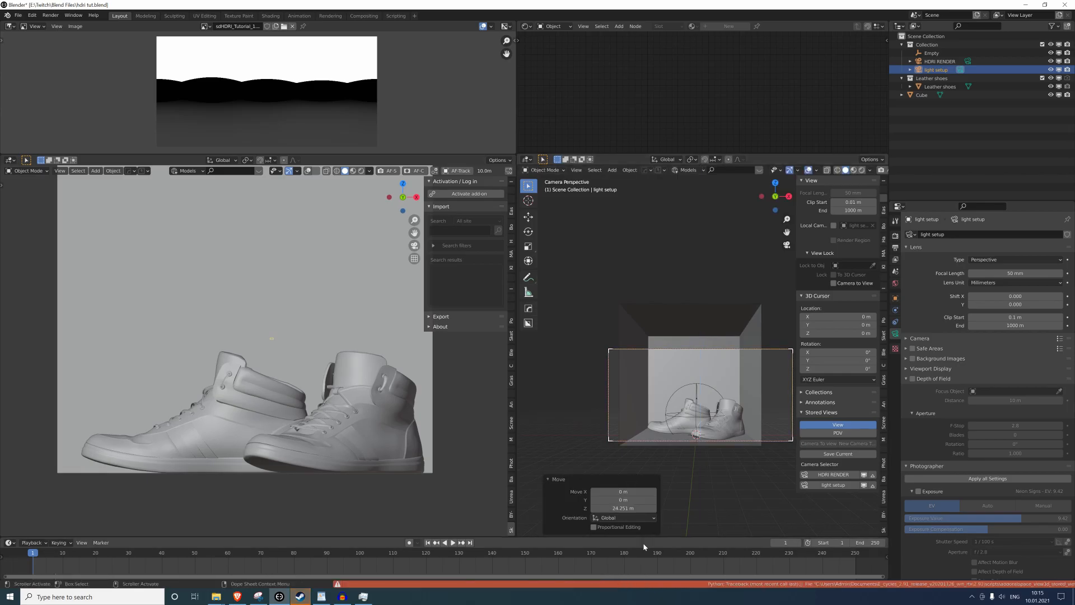
Select the cube and switch the close-up viewport of the shoes to Rendered shading.
click(715, 338)
scroll(728, 347, up, 2)
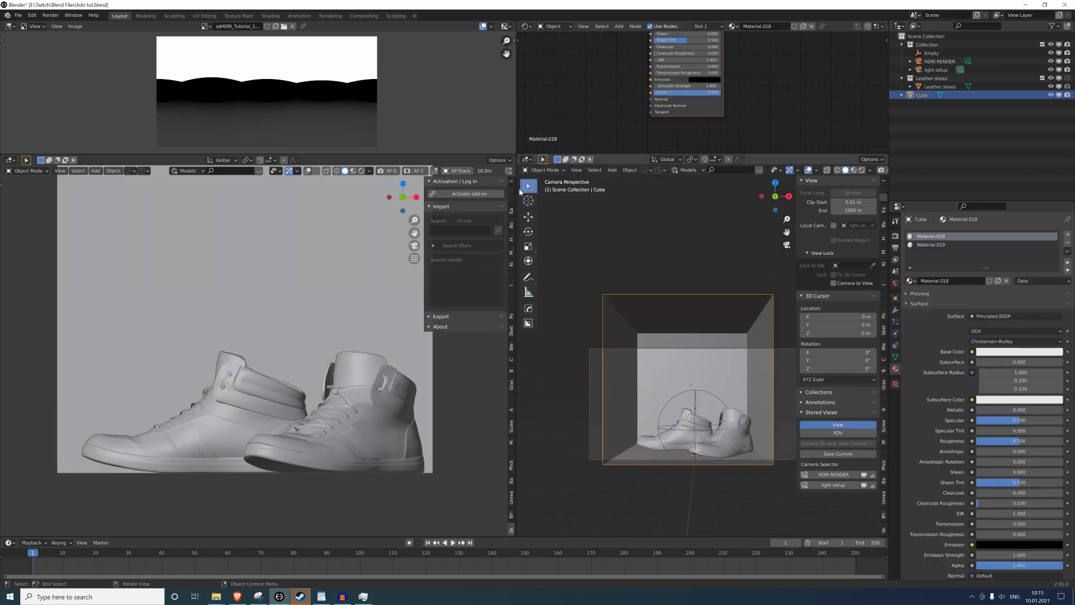
click(361, 171)
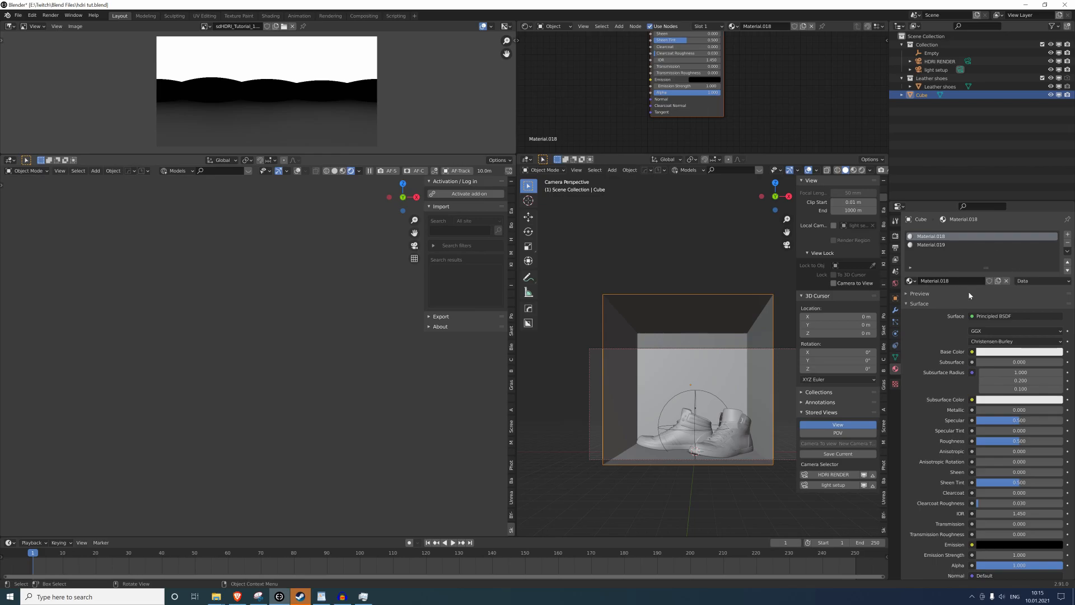
scroll(740, 341, down, 2)
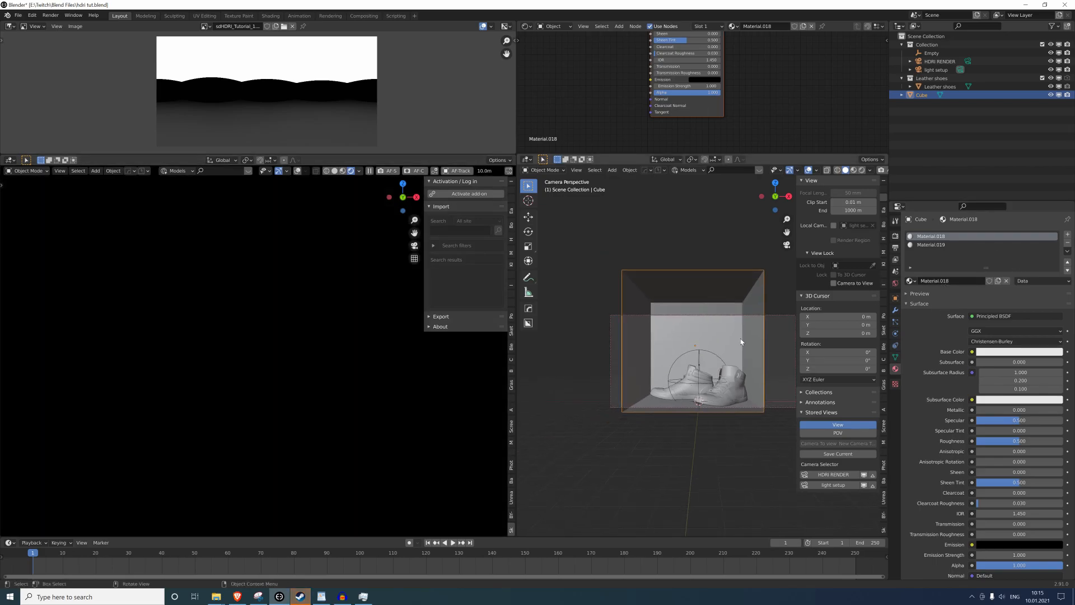
Assign the second material to the box's back and both side walls and change its surface shader to Emission.
key(Tab)
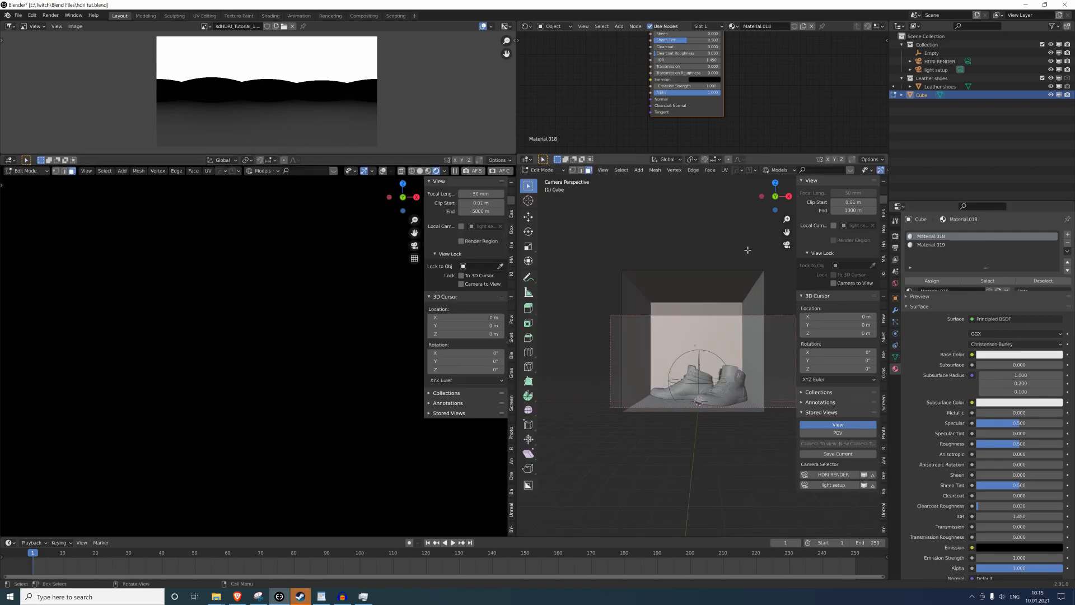
shift+click(659, 345)
shift+click(649, 350)
click(931, 245)
click(931, 281)
click(986, 328)
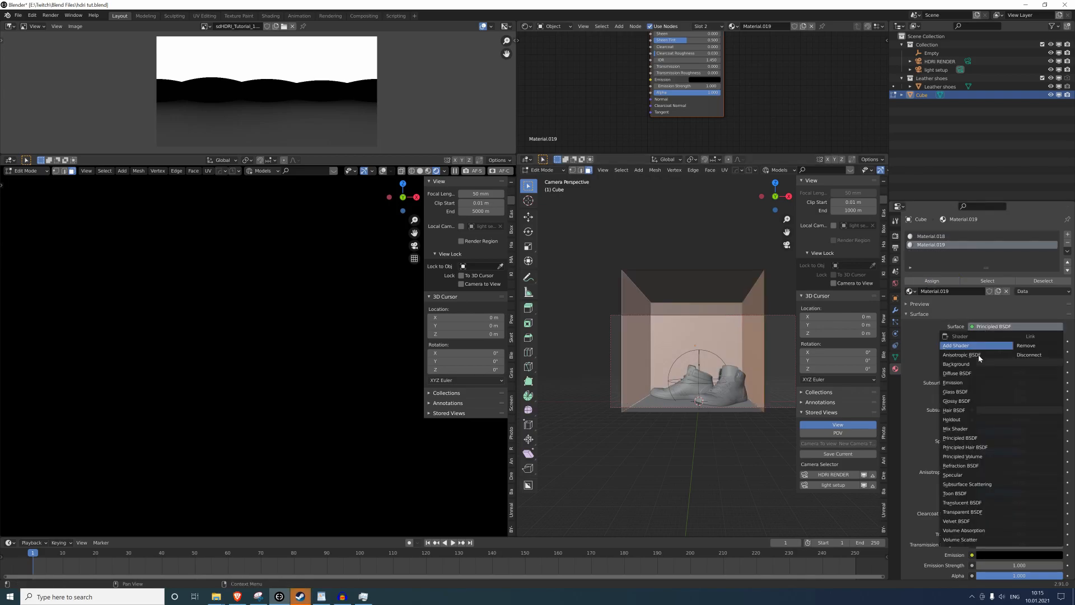
click(956, 383)
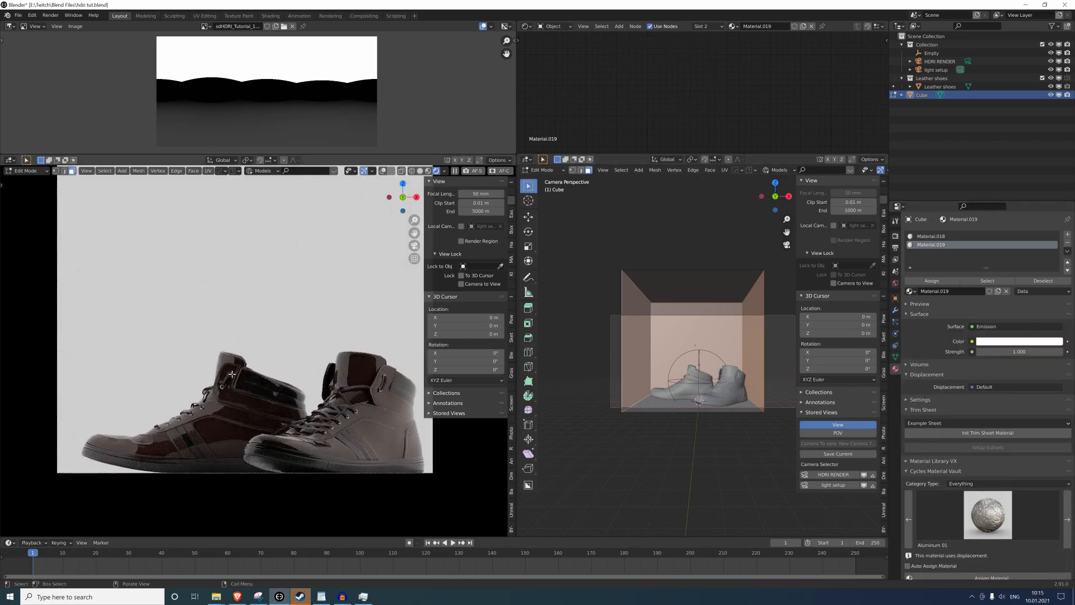
Show the rendered viewport through the light setup camera in Object Mode, deselect the cube, and save the blend file.
scroll(309, 372, down, 2)
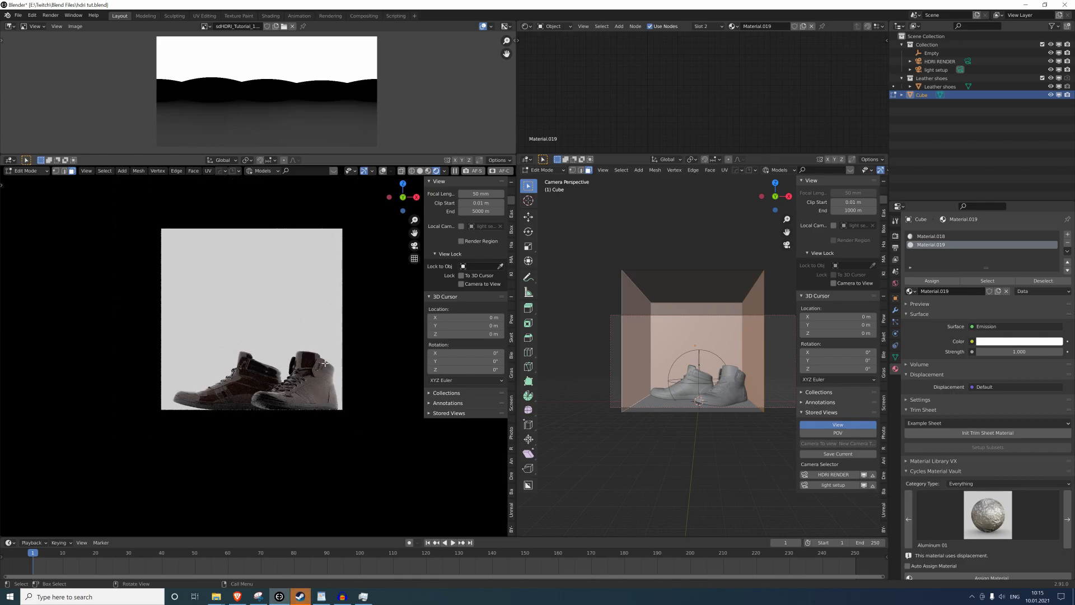
key(KP_0)
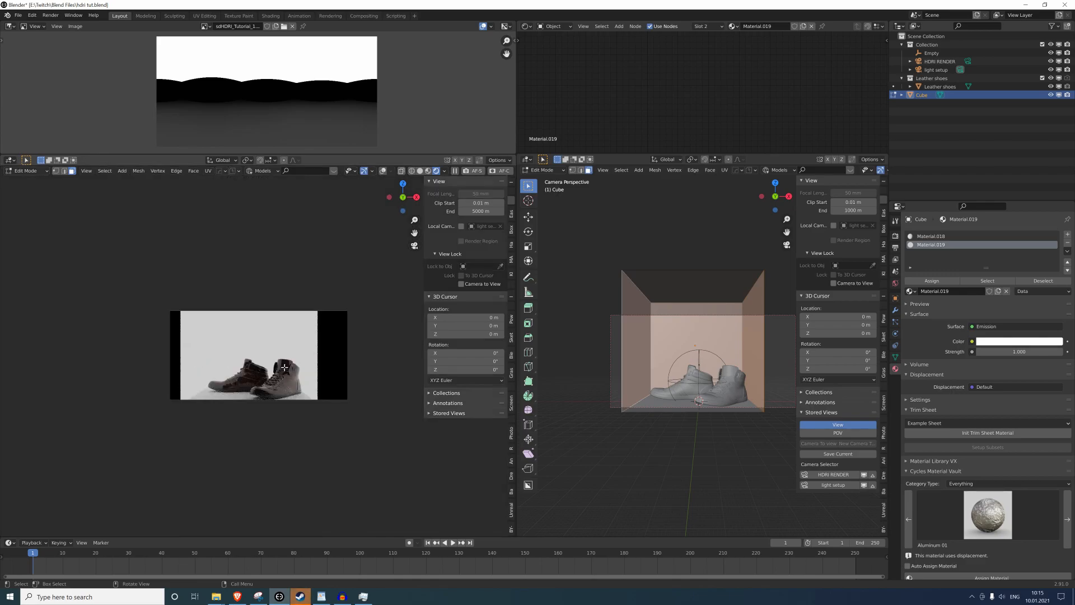
scroll(285, 367, up, 3)
key(Tab)
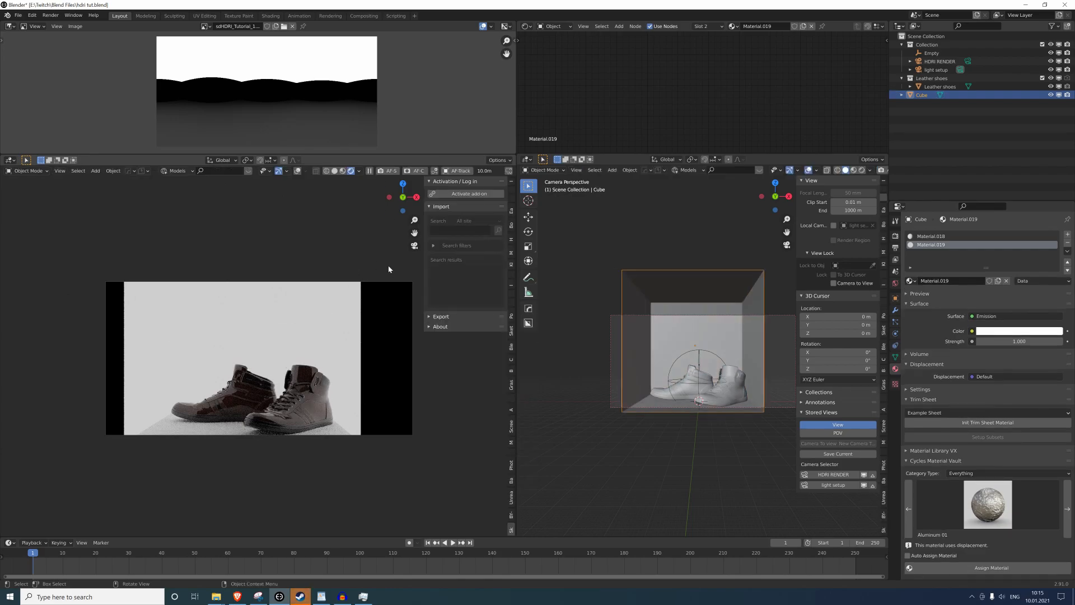
click(396, 286)
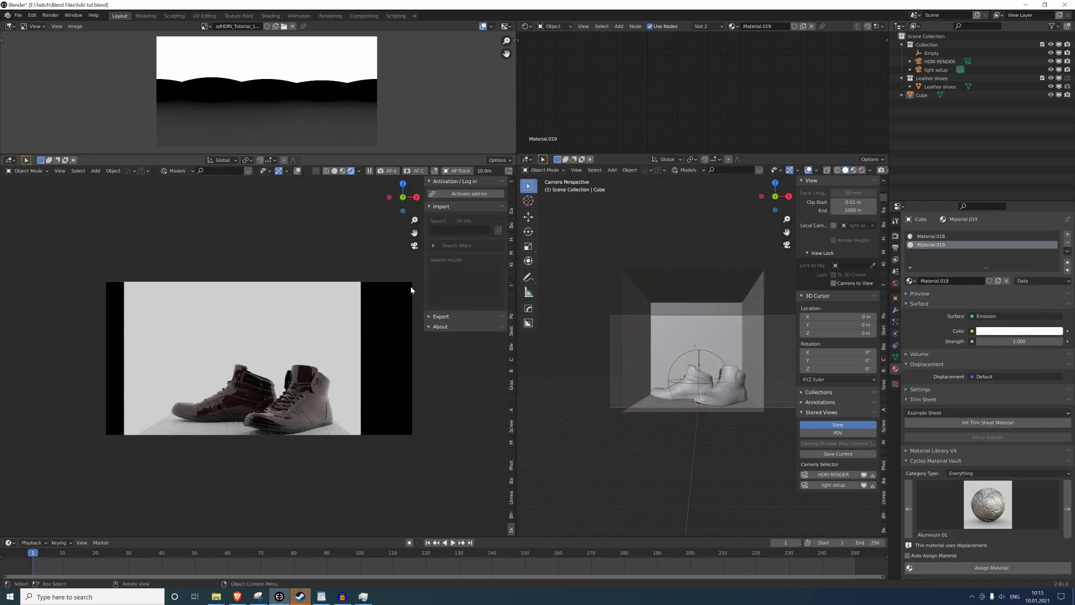
key(ctrl+s)
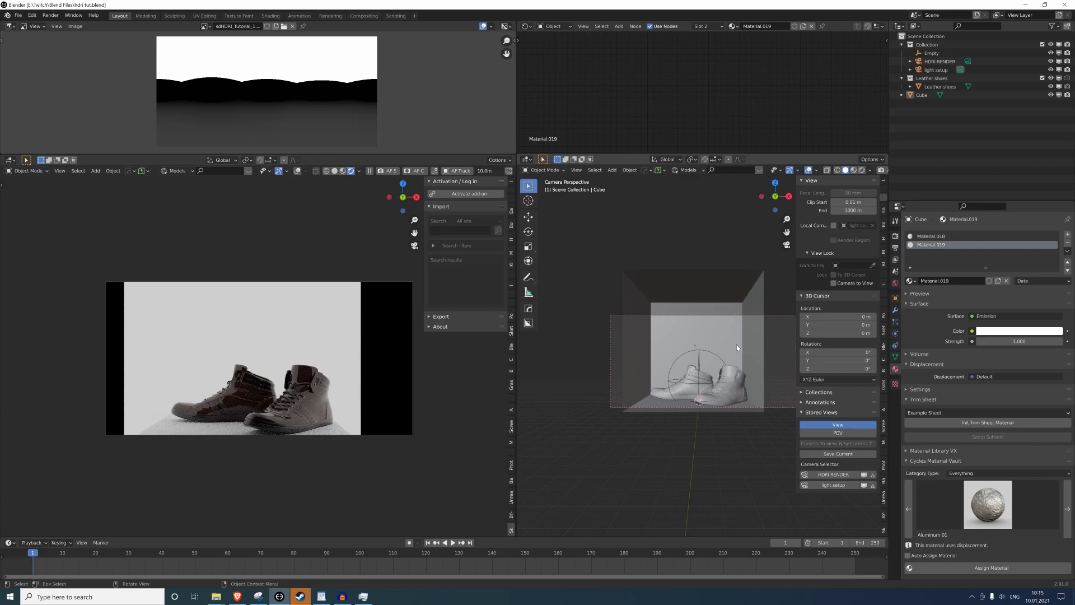
Set the emission strength of the cube's second material to 2.
click(736, 345)
click(1013, 340)
text(2)
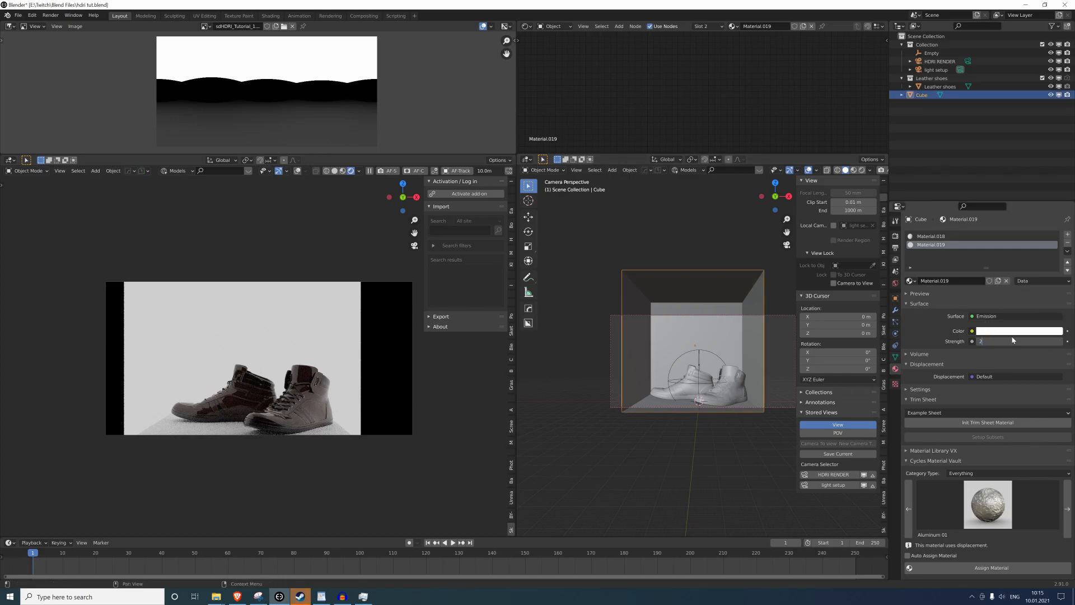
key(Return)
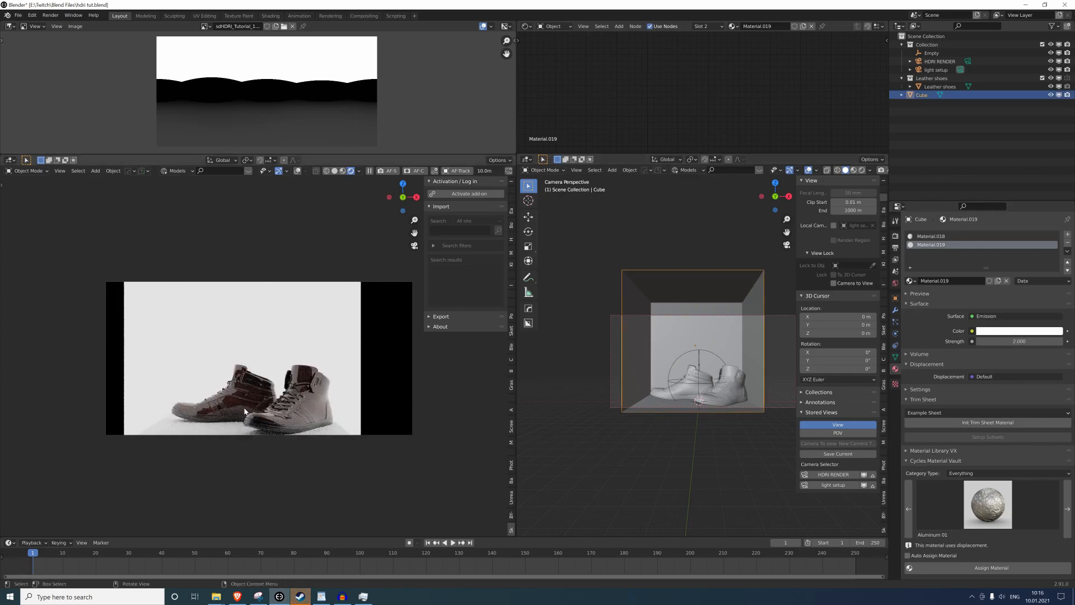
Make HDRI RENDER the active camera, return the rendered viewport to Solid shading, and render the box lighting as a panorama.
click(841, 476)
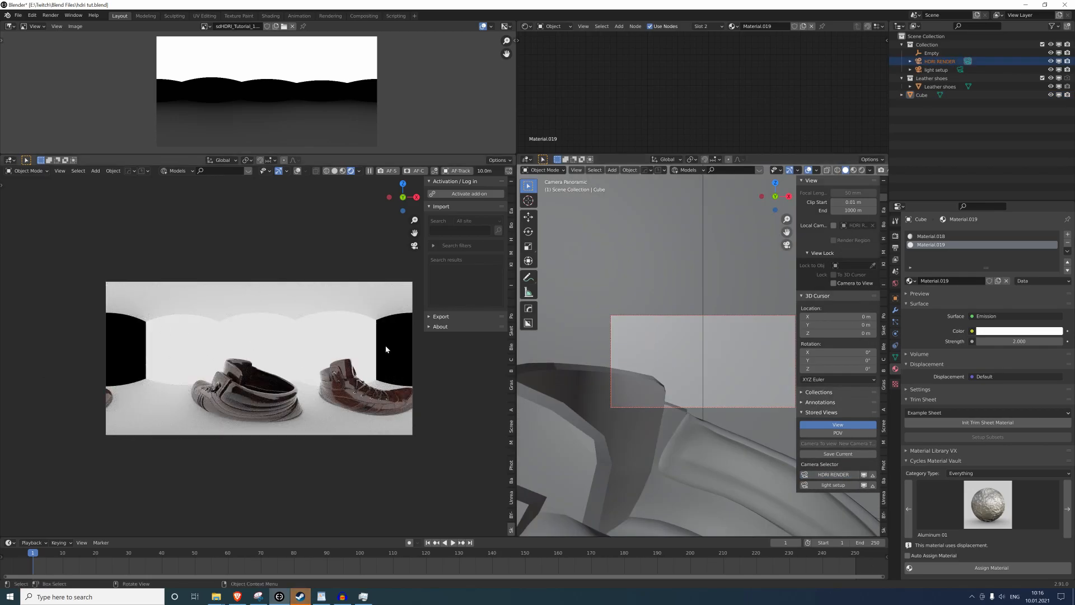
click(408, 378)
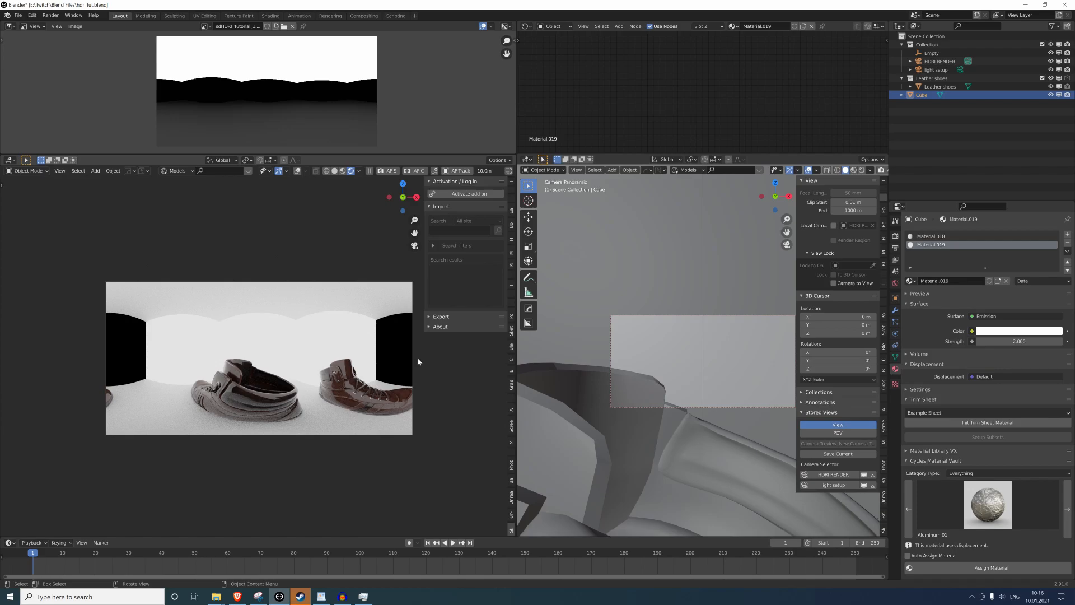
click(334, 171)
key(F12)
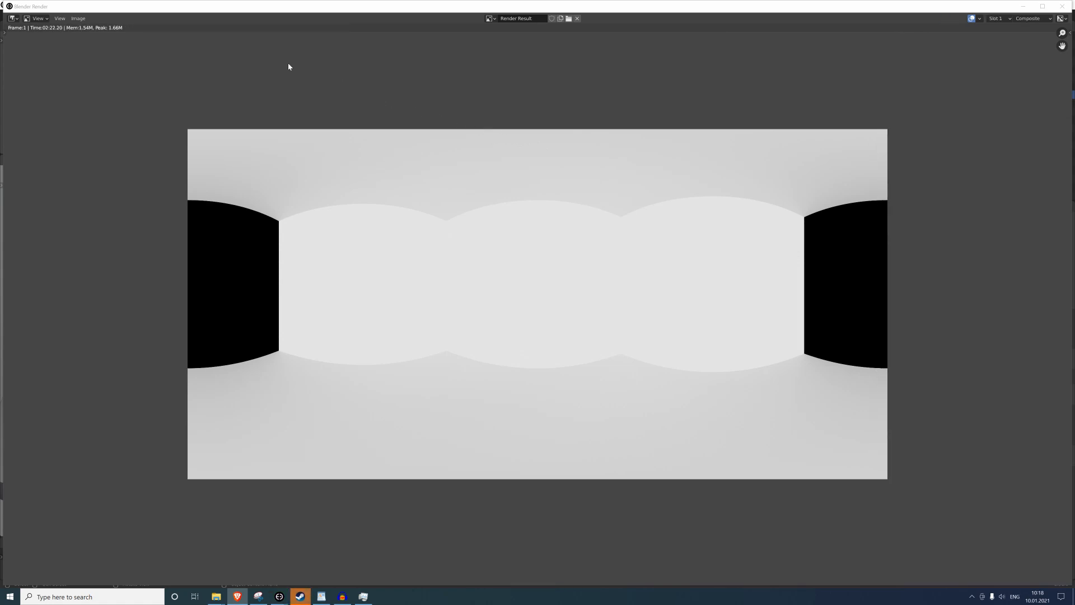
Save the rendered panorama over sdHDRI_Tutorial_4.hdr in the Easy HDRI folder and close the render window.
click(79, 19)
click(106, 78)
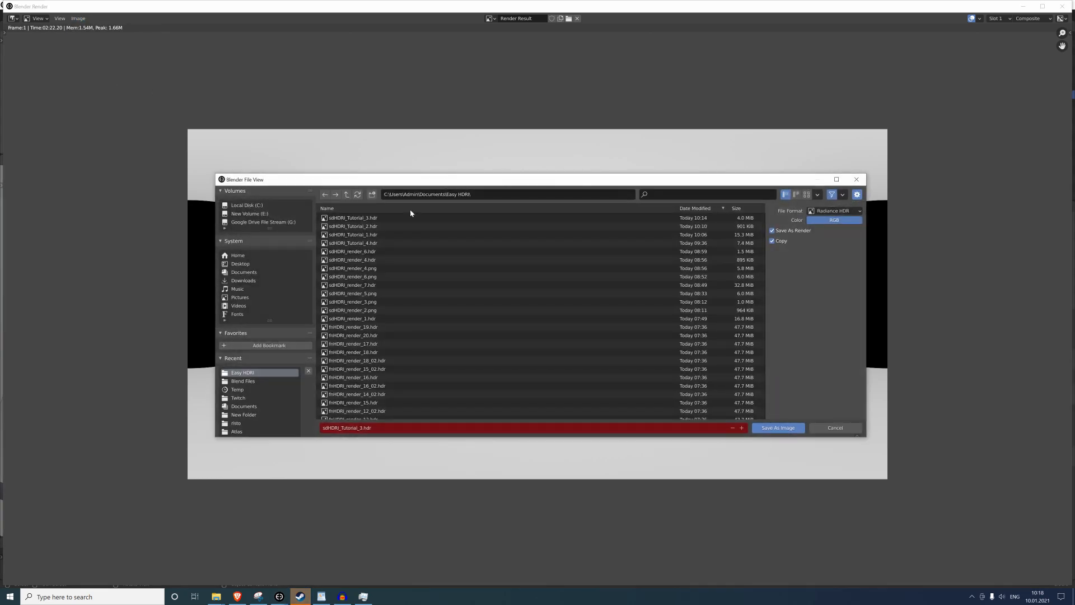
click(374, 242)
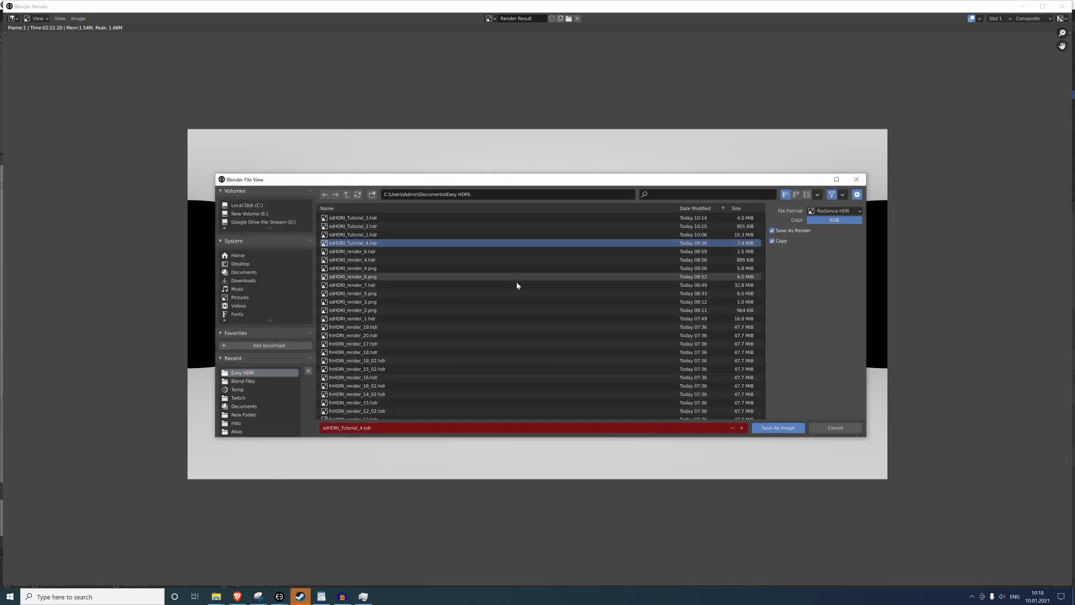
click(794, 428)
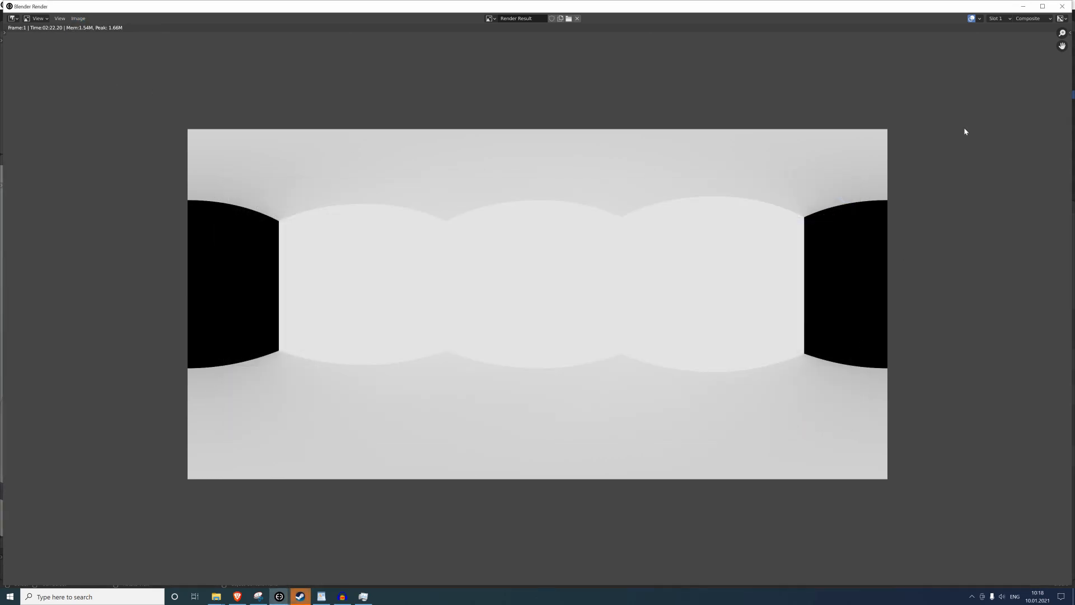
click(1062, 6)
Raise the pink light plane Plane.002, on the right side of the martial artist, along Z.
scroll(386, 286, down, 5)
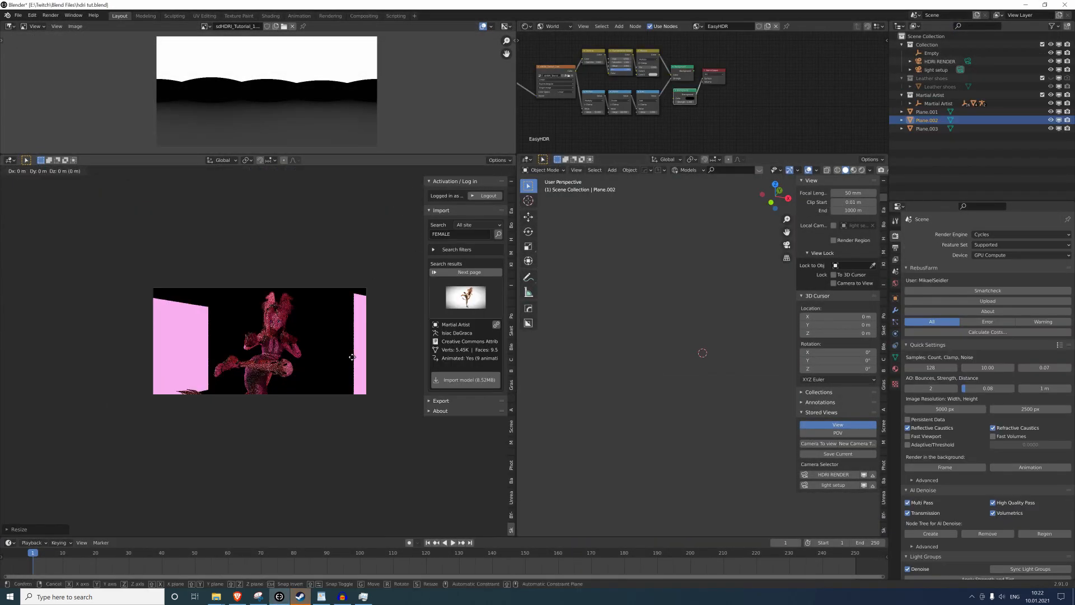
key(g)
key(z)
click(356, 322)
Raise the pink light plane Plane.001 along Z and enlarge it by a factor of about 1.38.
click(170, 345)
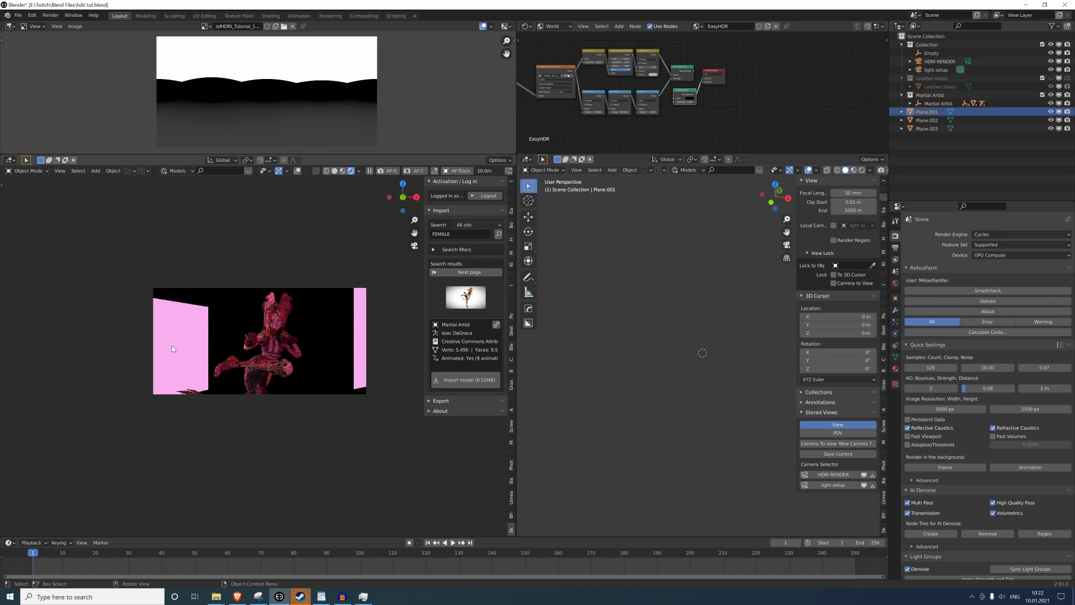
key(g)
key(z)
click(181, 321)
key(s)
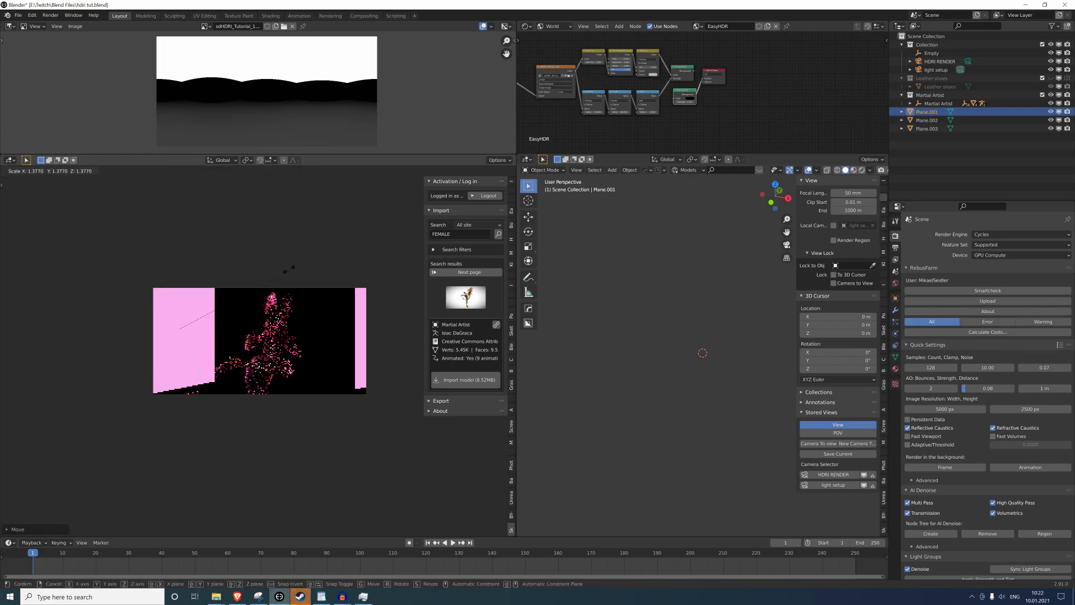
click(290, 273)
Show both 3D viewports from the top and display the non-rendered one in wireframe.
key(KP_7)
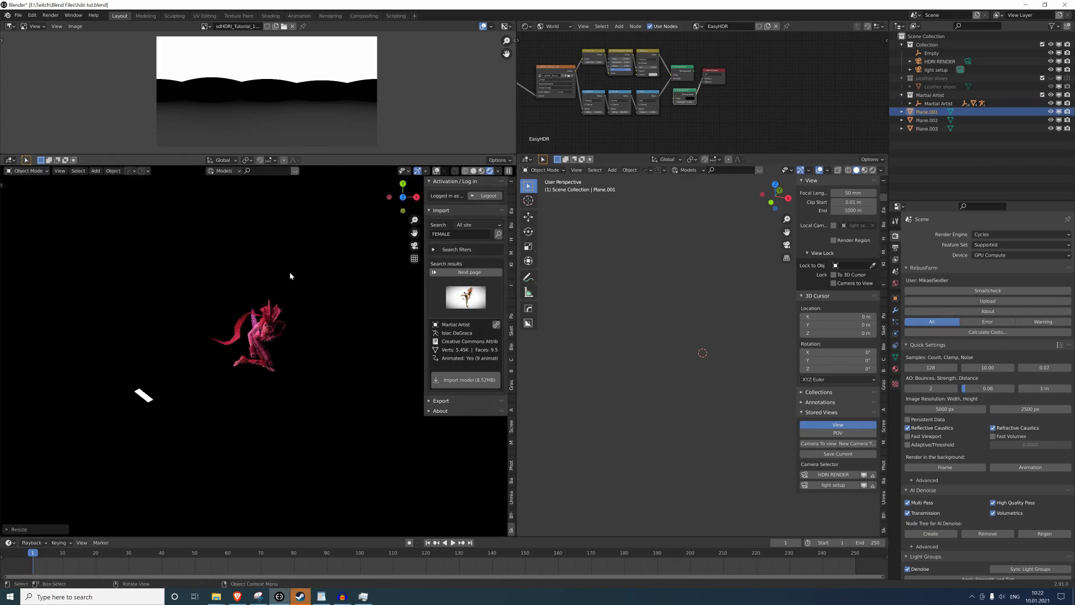
key(Home)
scroll(723, 361, down, 2)
key(KP_7)
scroll(723, 361, down, 2)
key(z)
click(698, 387)
Reposition light plane Plane.002 on the +X side of the martial artist in top view and rotate it 64.1° to face the figure.
key(b)
drag(724, 374, 773, 392)
key(g)
click(764, 336)
key(r)
click(759, 303)
key(g)
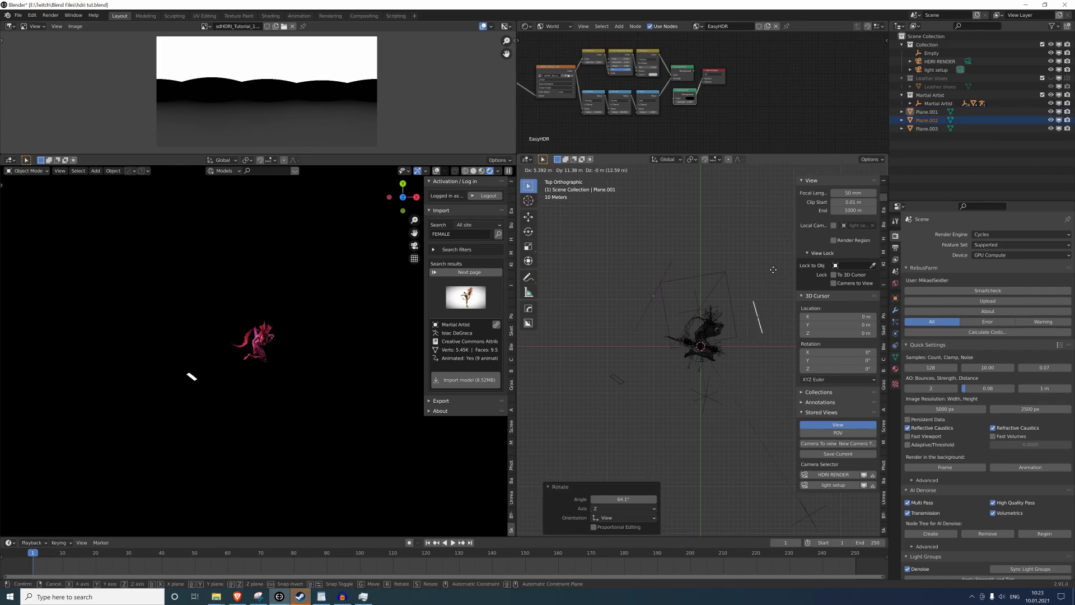
click(767, 286)
Duplicate light plane Plane.002, place the copy on the -Y side of the martial artist, and rotate it nearly parallel to X.
key(shift+d)
click(736, 368)
key(r)
click(760, 415)
Give light plane Plane.001 its own emission material and change its color to blue.
click(894, 368)
click(999, 264)
click(1006, 312)
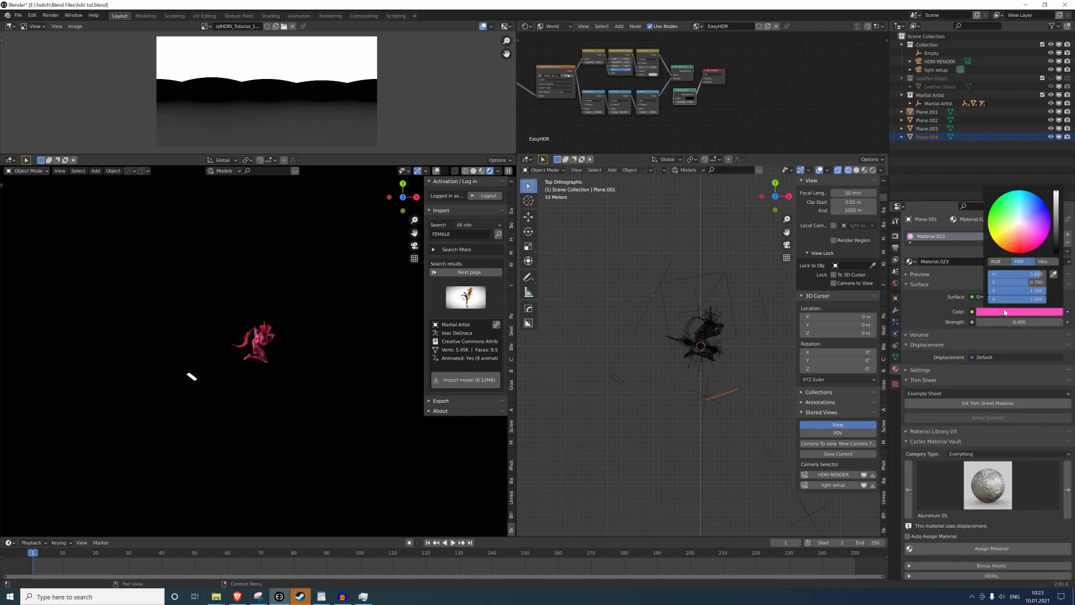
click(1034, 205)
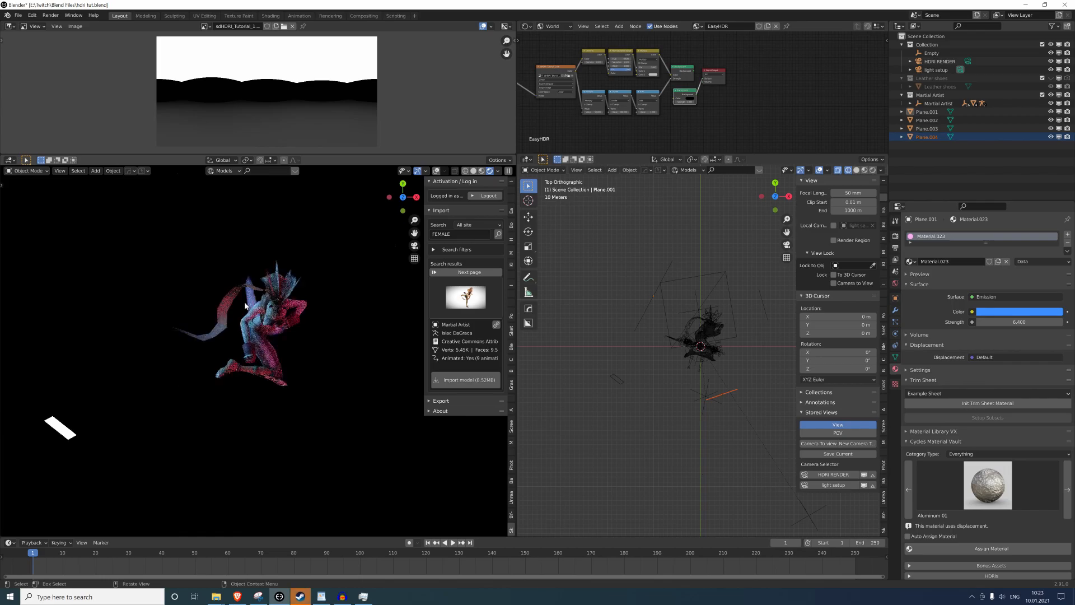
Show both viewports through the camera, enlarge light plane Plane.004 by about 1.406, and move it about 30.6 m along X.
key(KP_0)
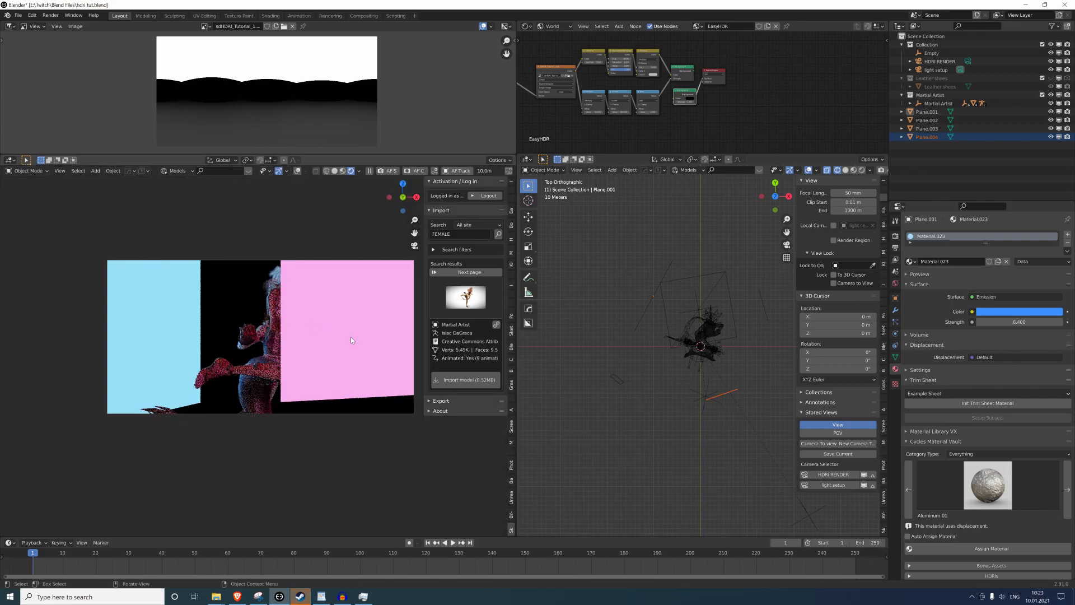
middle_drag(728, 385, 760, 308)
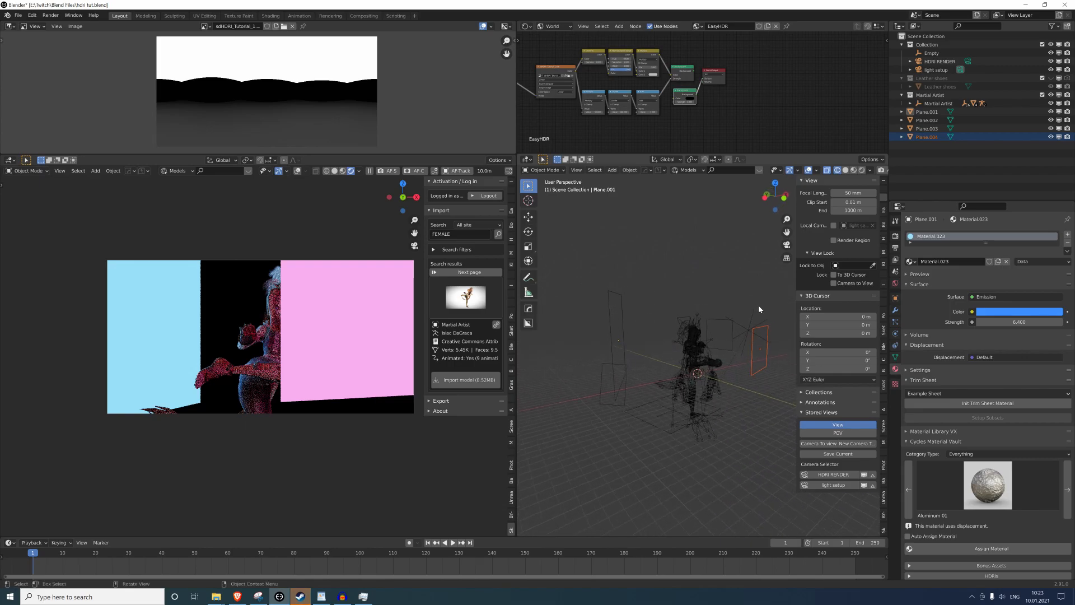
key(KP_0)
key(g)
key(s)
click(763, 325)
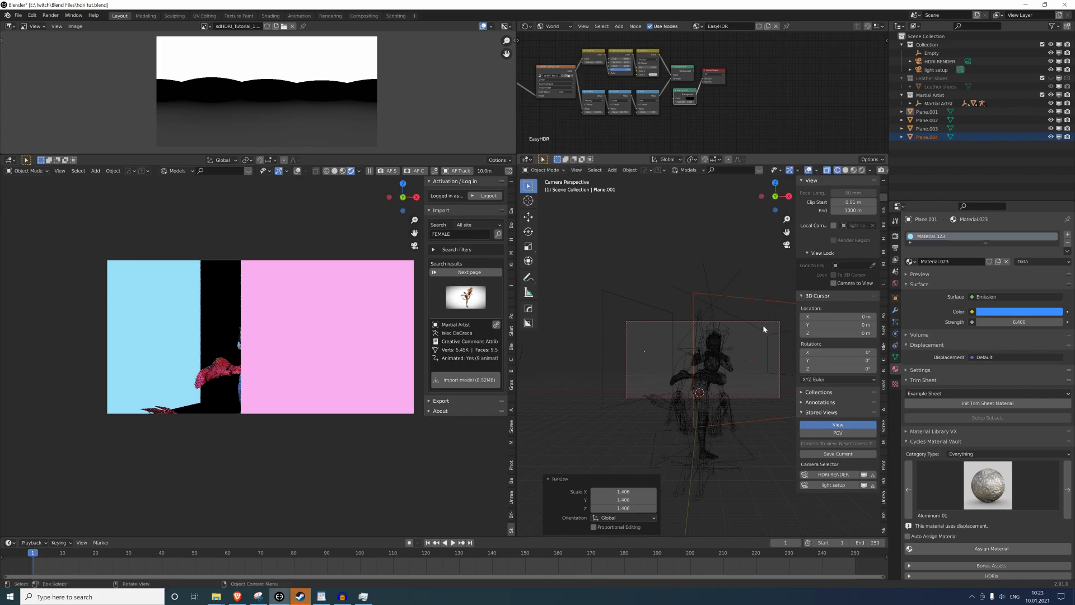
key(g)
key(x)
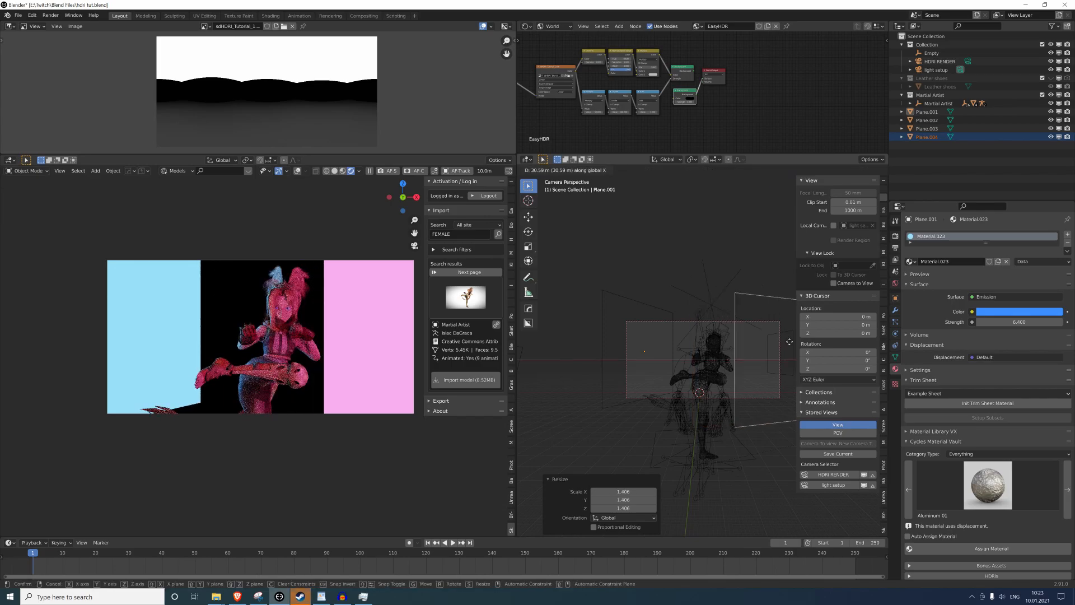
click(750, 331)
Assign the pink emission material Material.021 to light plane Plane.001.
click(749, 277)
click(753, 299)
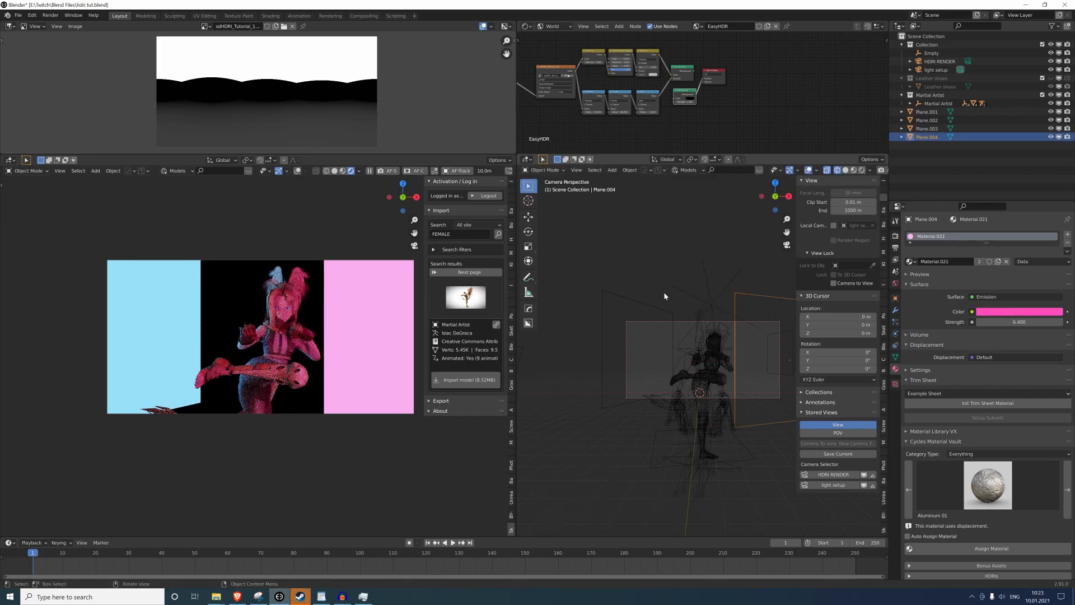
click(624, 298)
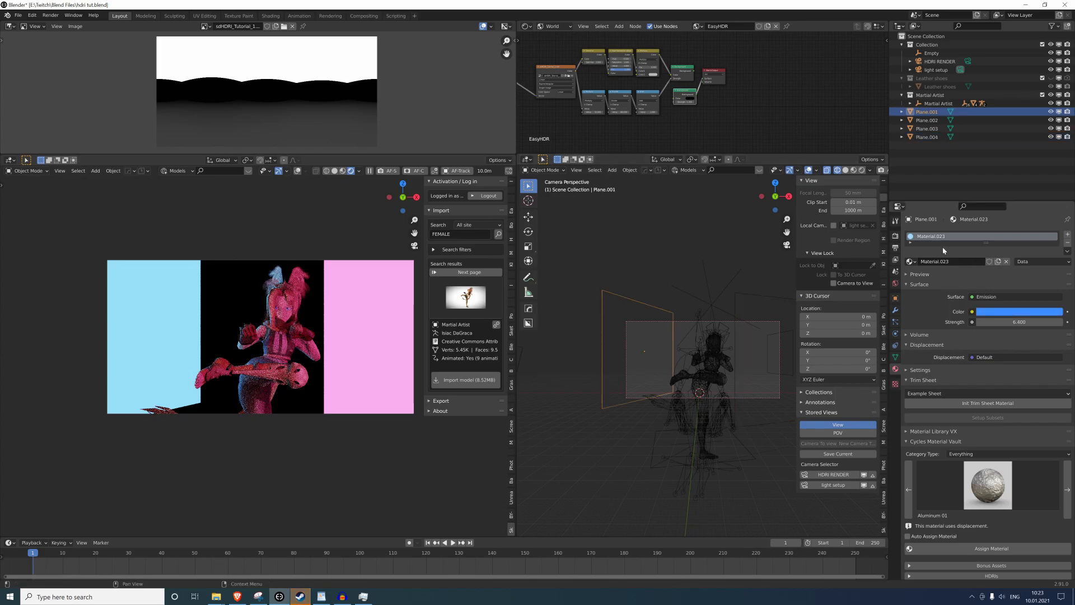
click(910, 262)
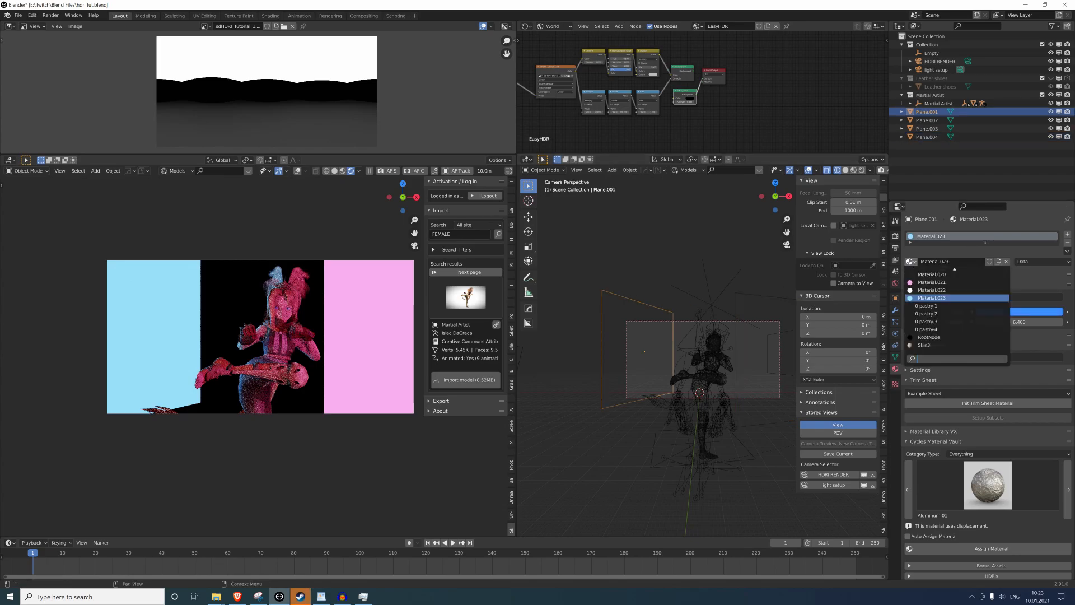
key(Return)
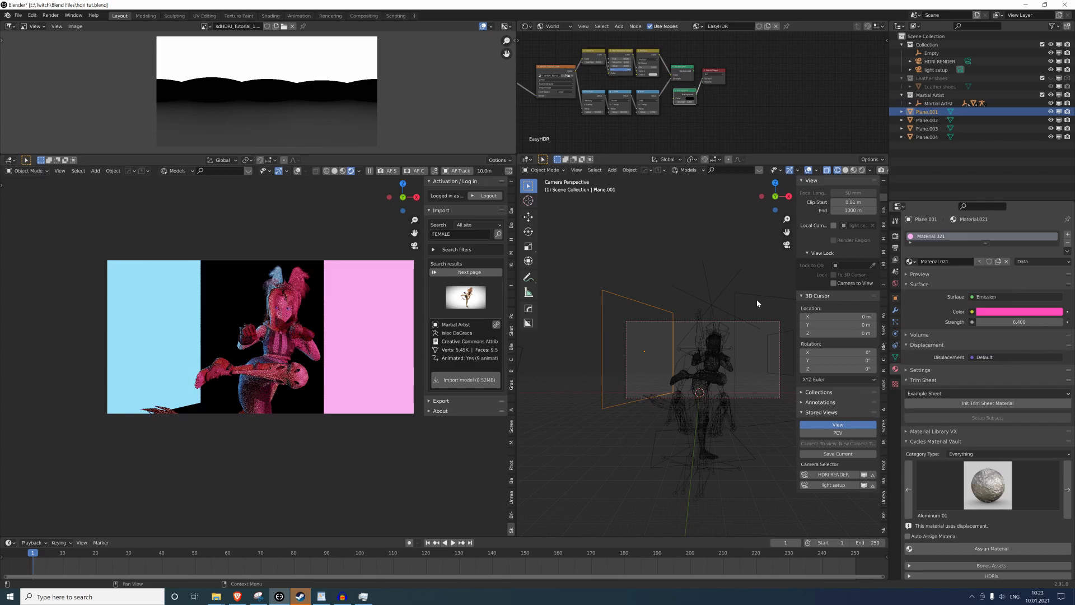
Assign the blue emission material Material.023 to light plane Plane.004.
scroll(757, 296, up, 2)
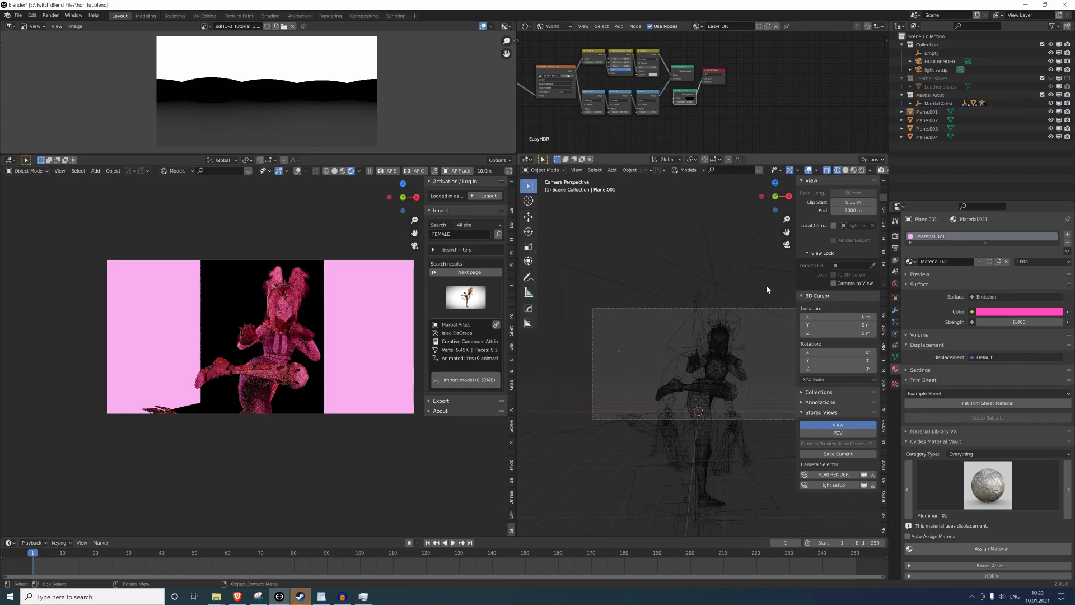
click(767, 270)
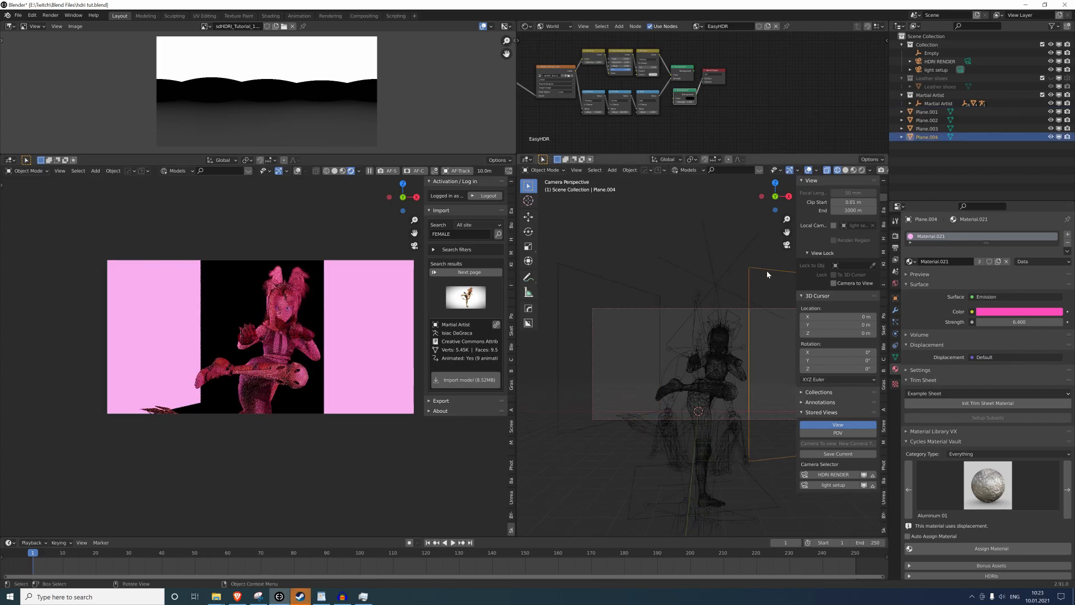
click(910, 261)
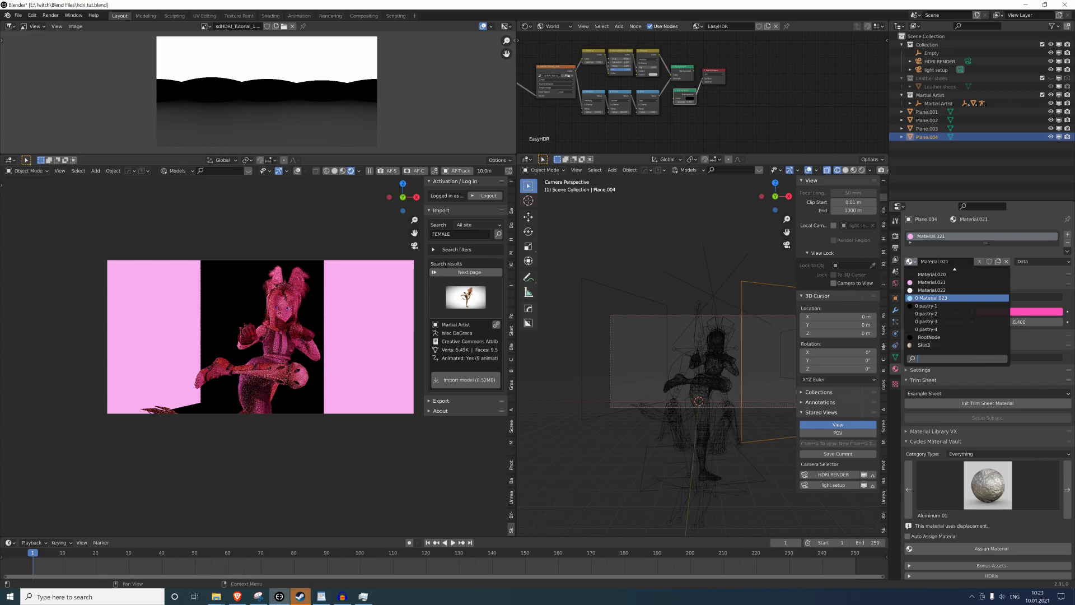
click(941, 298)
Shift the emission color of Plane.004 to a deeper blue with hue 0.652 and set its strength to 5.2.
click(1019, 275)
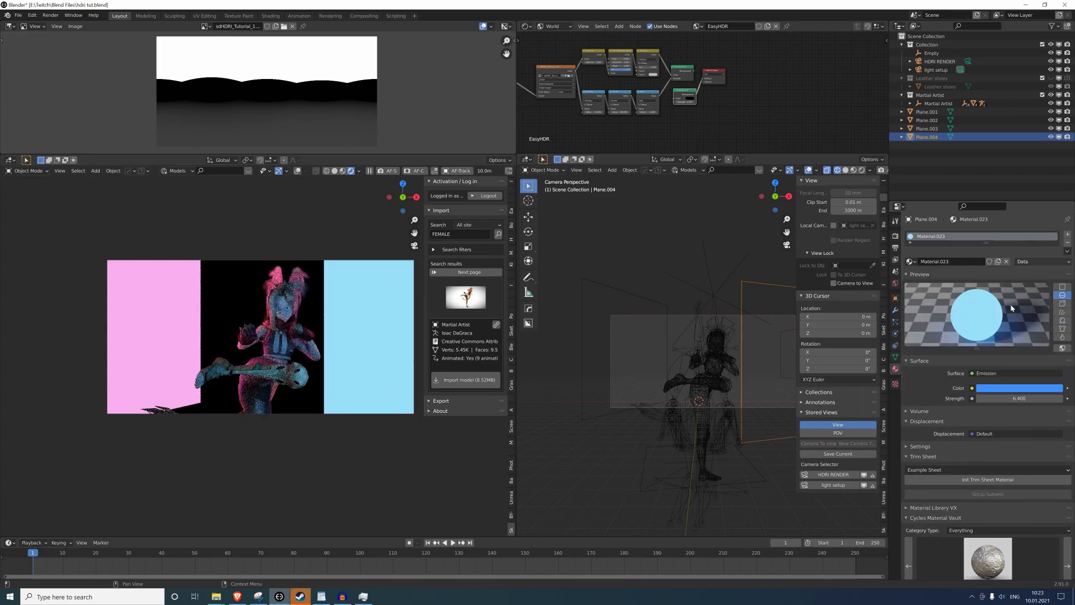
click(1007, 387)
drag(1039, 287, 1033, 287)
drag(1020, 399, 1013, 399)
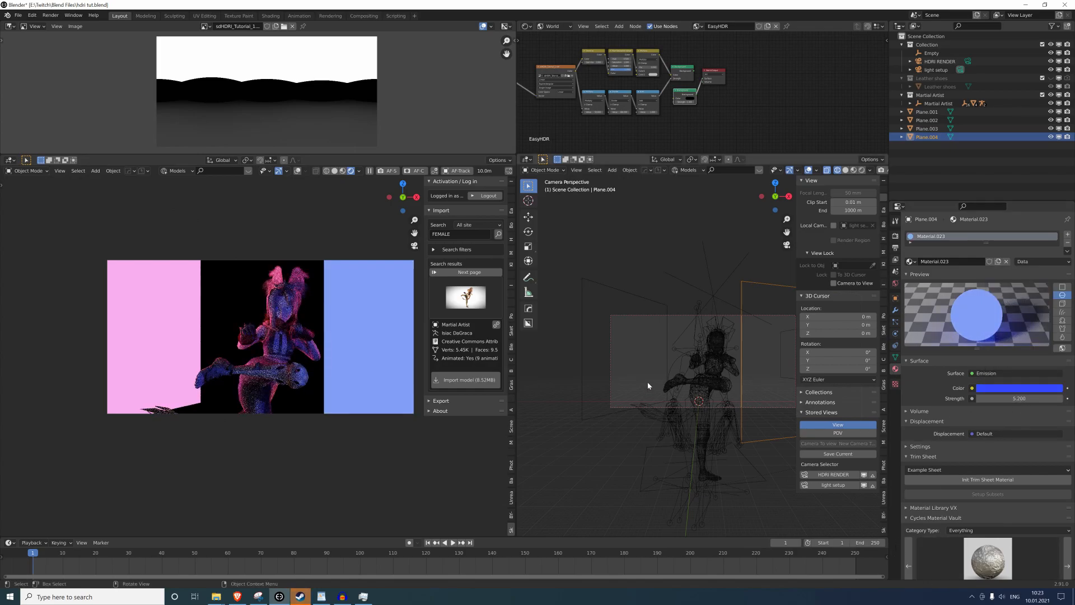
Move the white light plane Plane.003 about 113.75 m along X and 44.3 m along Z, and narrow it along X by a factor of 0.259.
scroll(685, 363, down, 3)
click(595, 360)
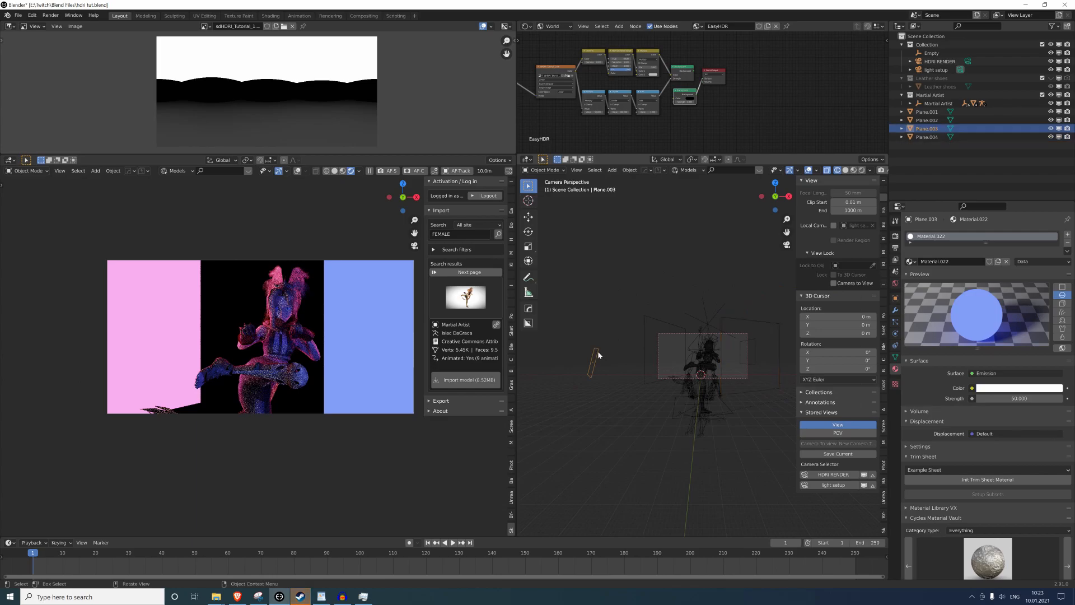
key(g)
click(665, 332)
key(s)
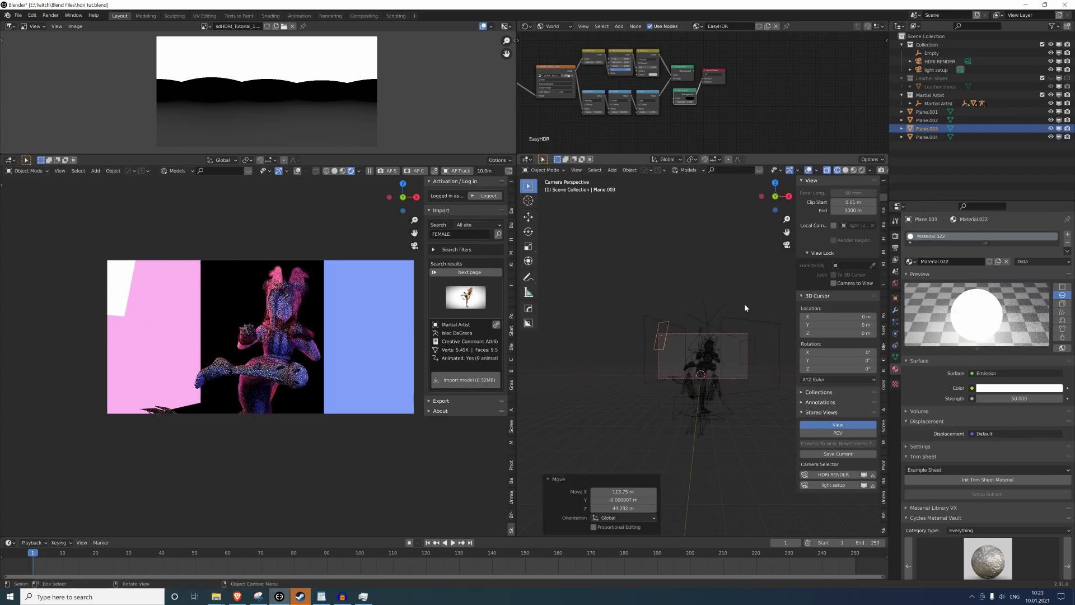
key(x)
click(673, 341)
key(s)
key(x)
click(677, 327)
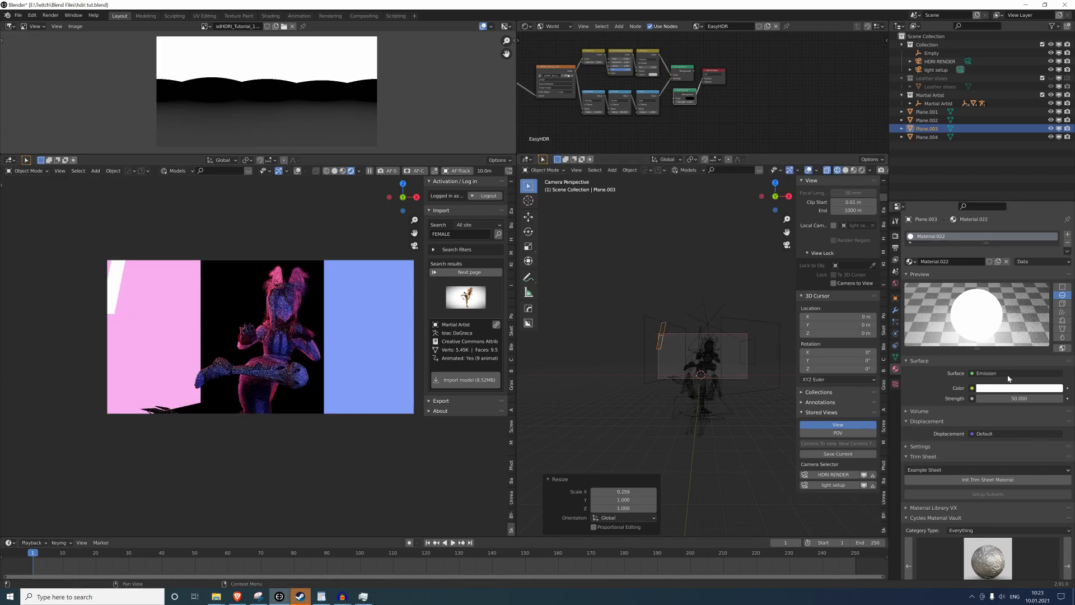
Try an emission strength of 100 on the white light plane Plane.003, and set it back to 50.
click(1016, 398)
key(Return)
scroll(259, 305, up, 4)
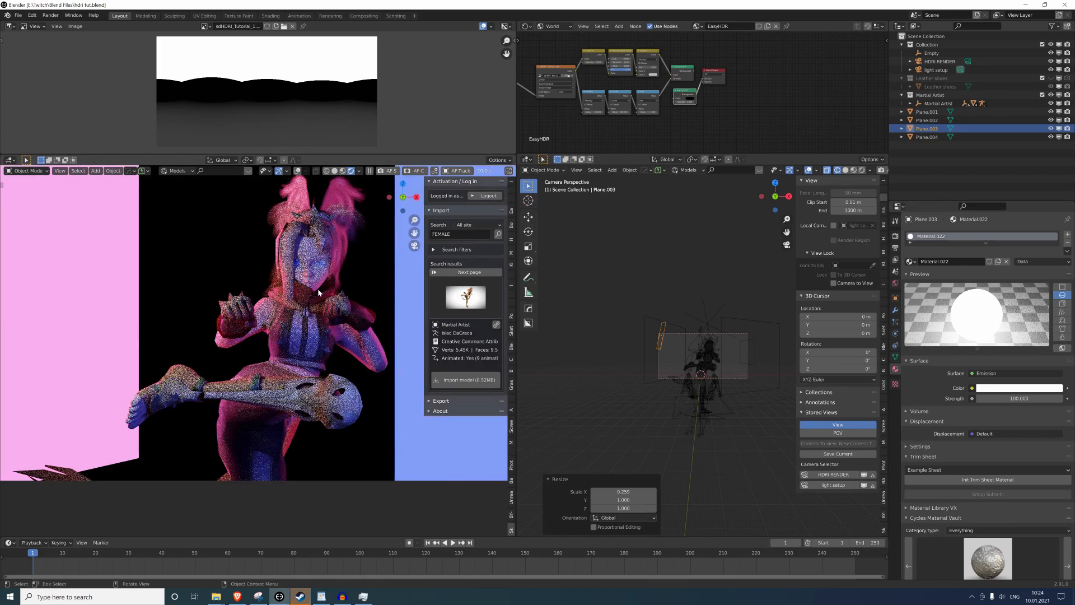
click(1016, 398)
text(50)
key(Return)
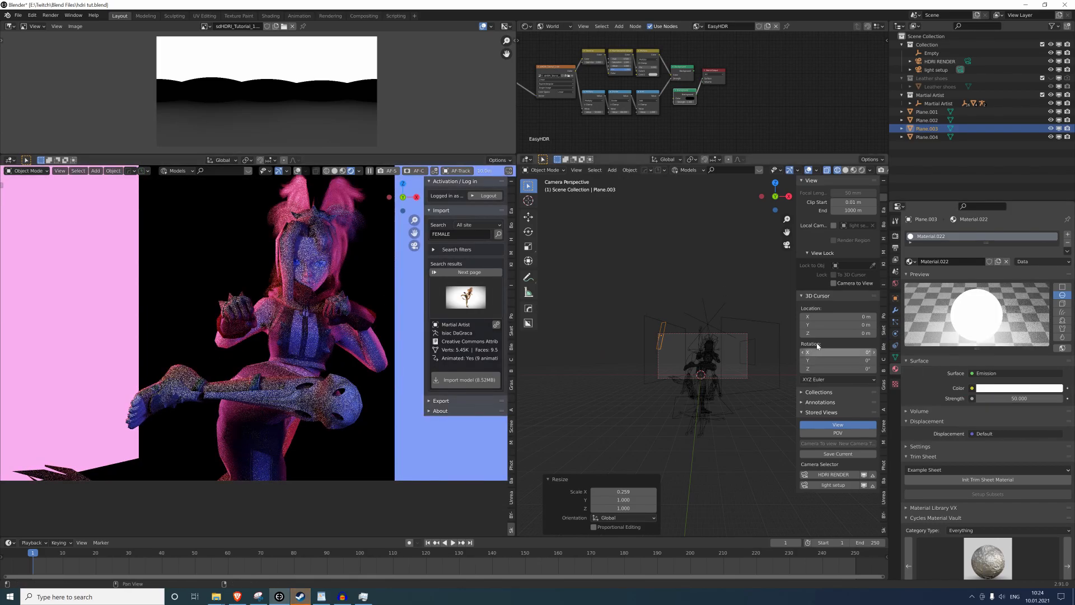
Scale the white light plane Plane.003 down uniformly by a factor of about 0.608 and check the rendered camera view.
key(s)
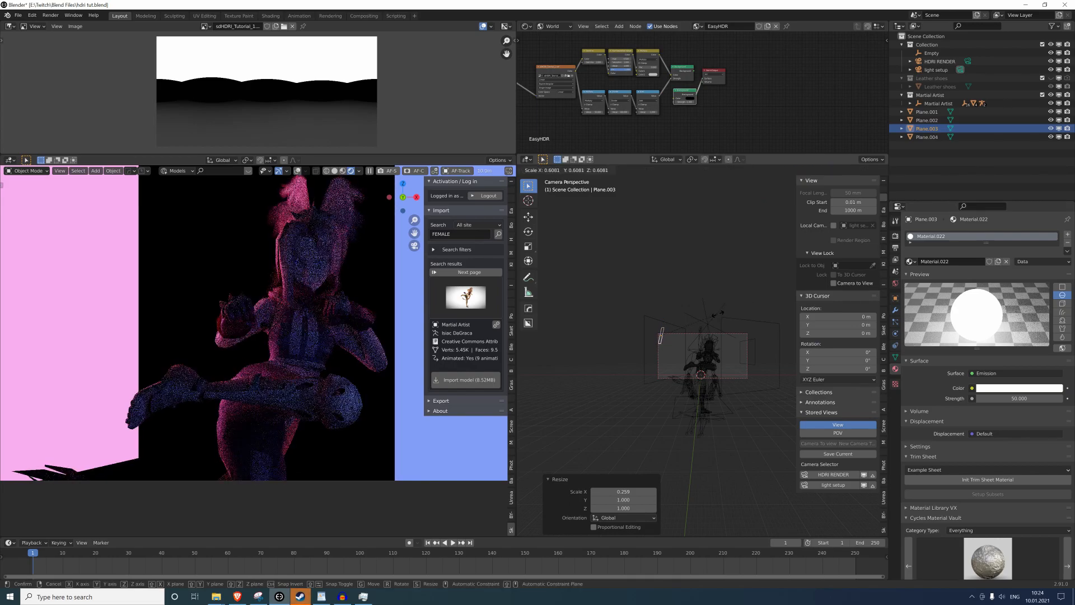
click(715, 316)
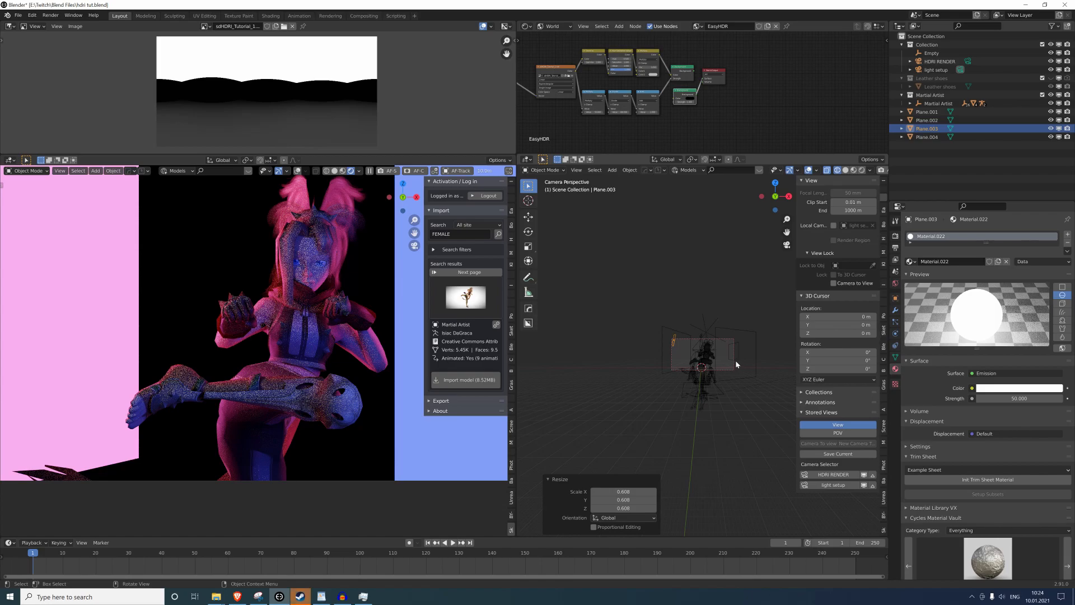
scroll(214, 318, down, 2)
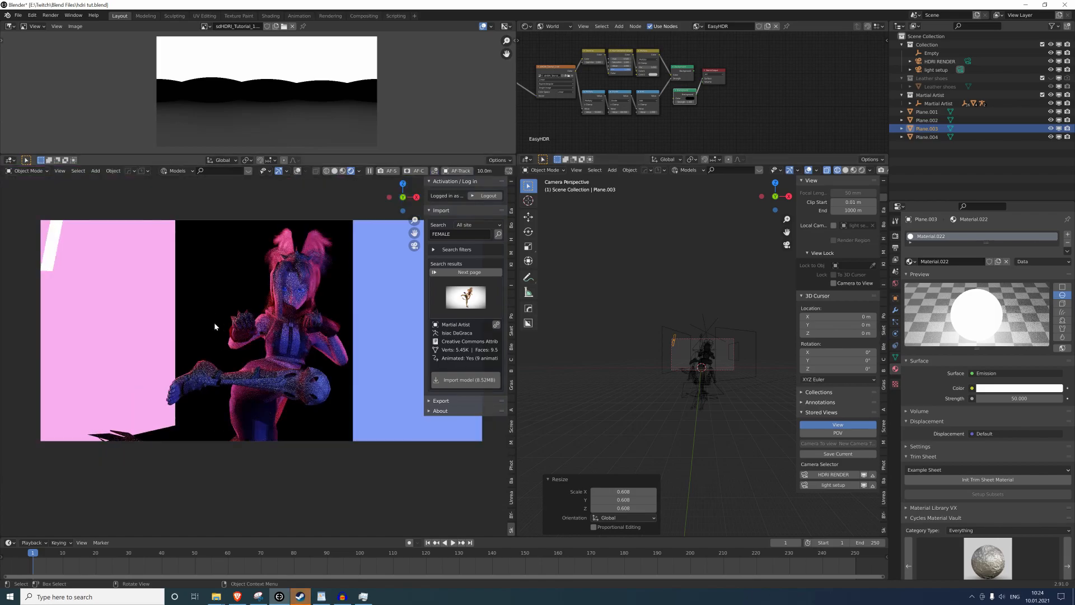
scroll(214, 321, down, 2)
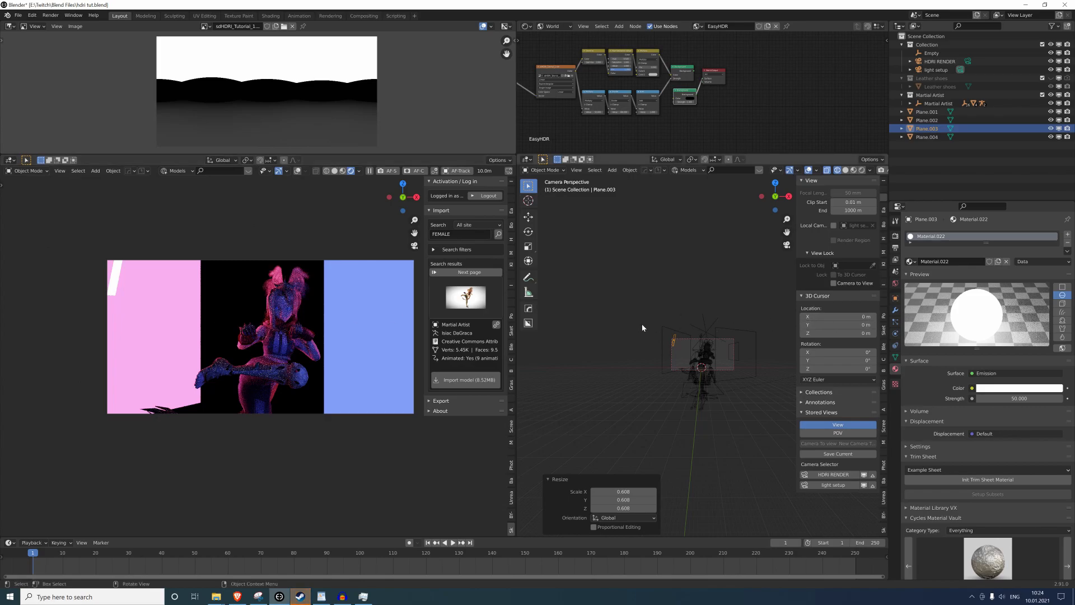
Set the emission strength of the pink light plane Plane.001 to 3 and make its pink more saturated.
click(185, 276)
double_click(1019, 398)
text(6.4)
key(Return)
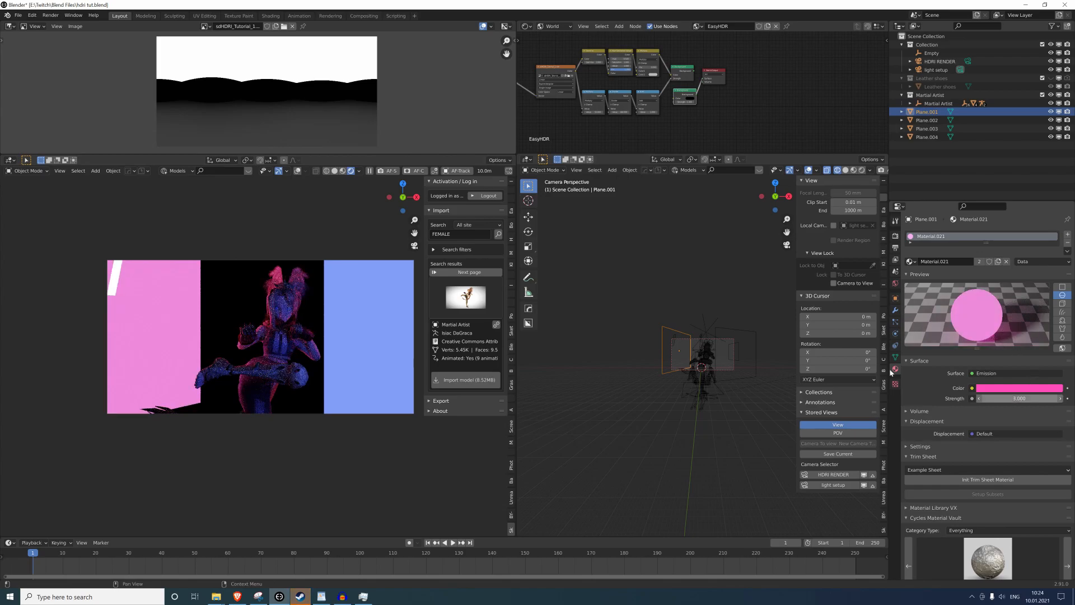
click(1016, 387)
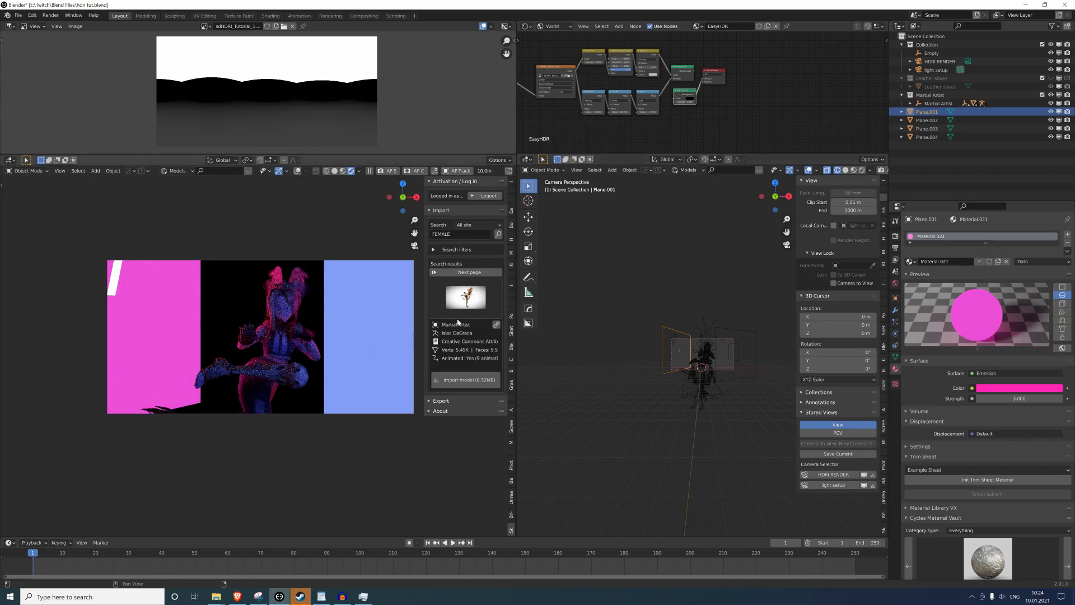
Make the blue of light plane Plane.004 more saturated and lower its emission strength to 3.6.
click(374, 318)
click(1036, 388)
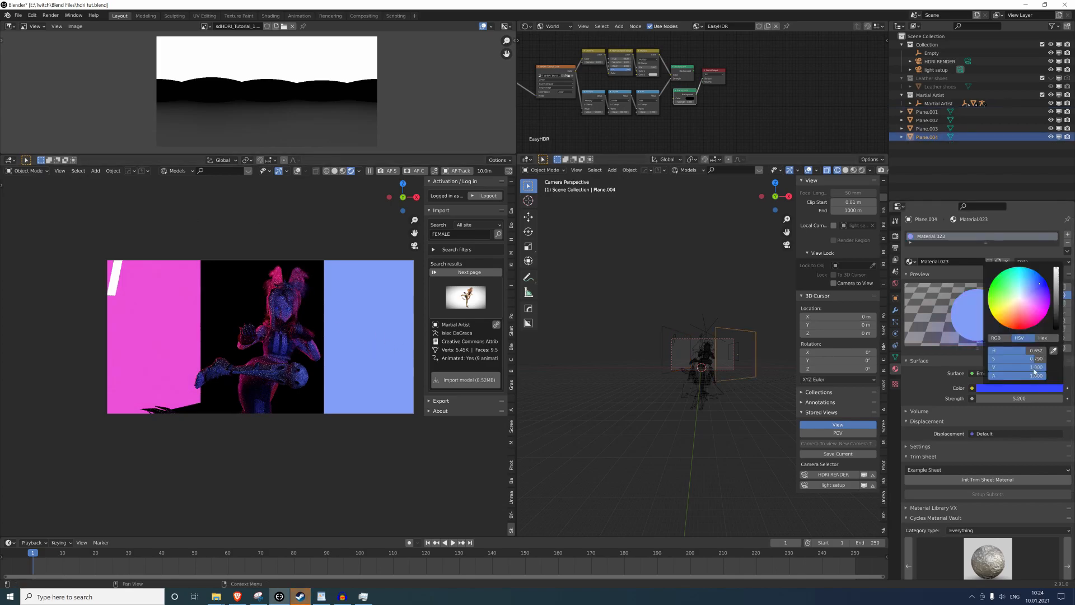
click(1046, 295)
drag(1019, 398, 1012, 399)
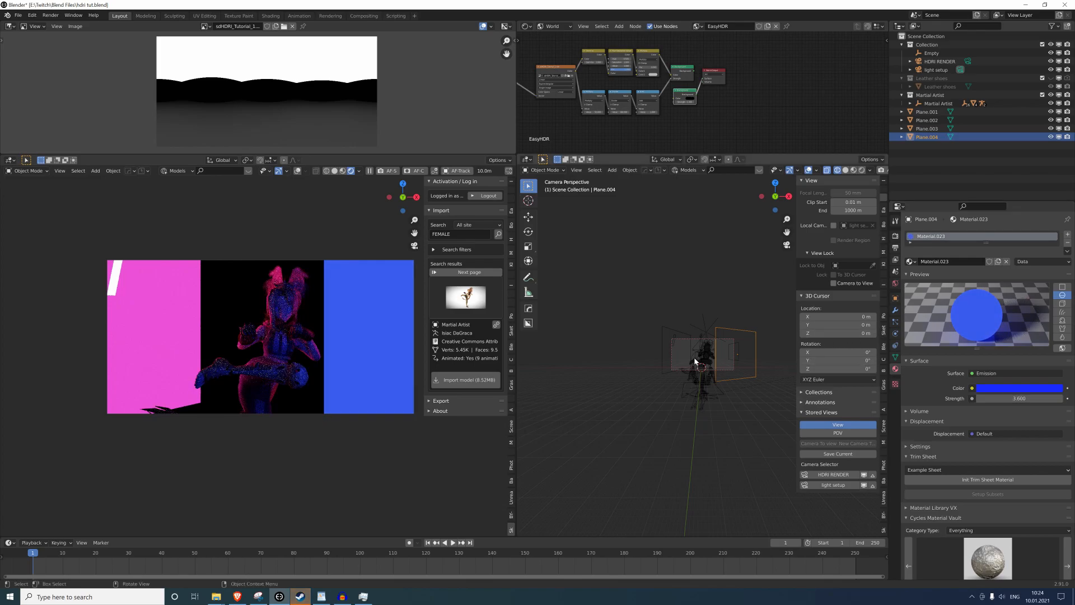
Check the emission settings of Plane.002 and Plane.003 and inspect the lighting on the martial artist's face up close.
click(726, 343)
click(738, 344)
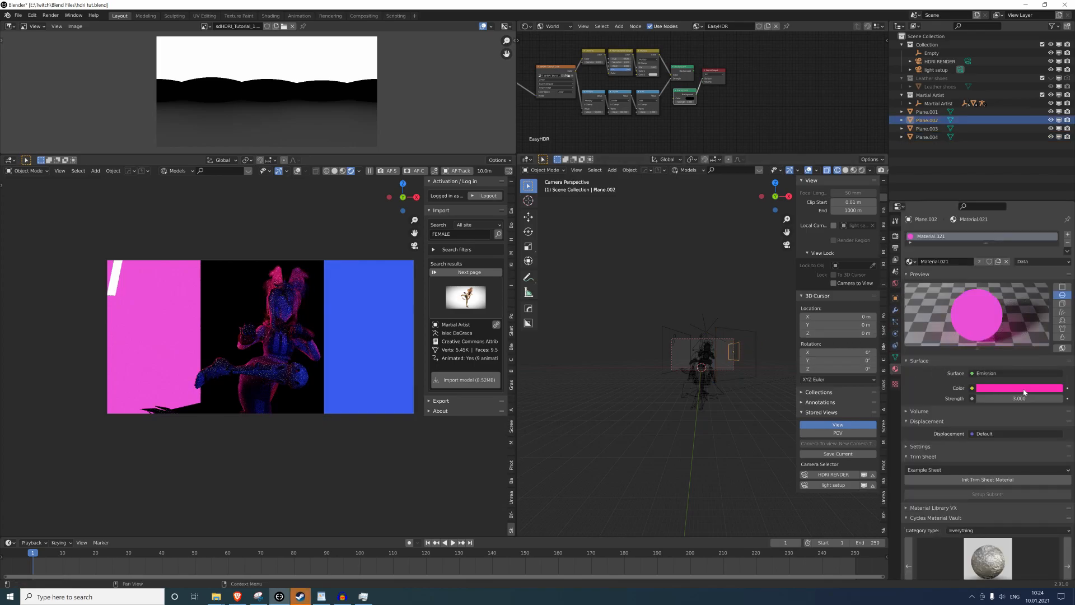
click(120, 273)
scroll(217, 268, up, 4)
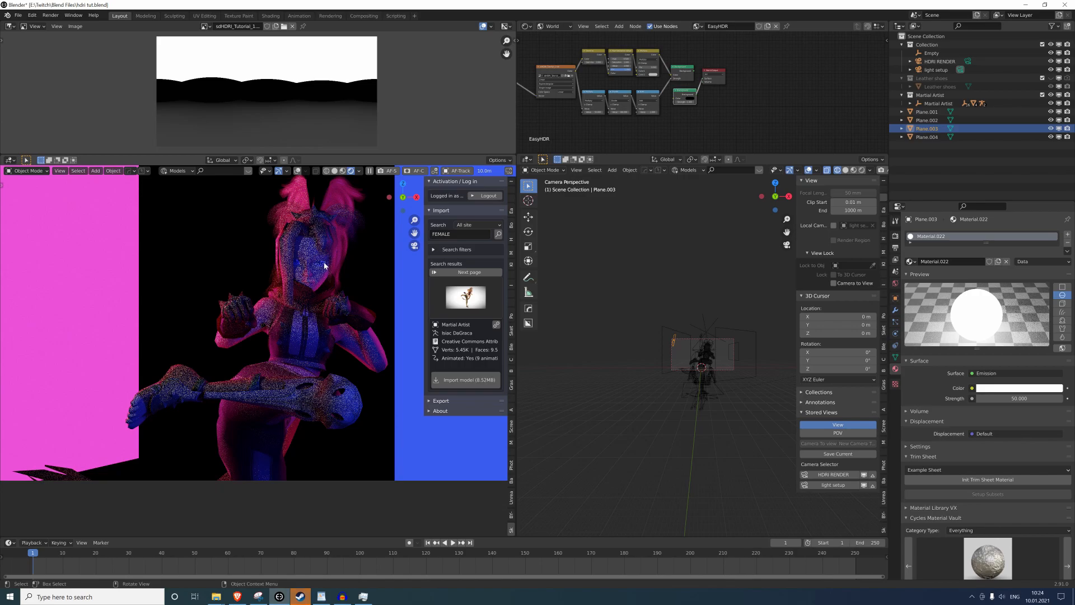
scroll(323, 263, down, 5)
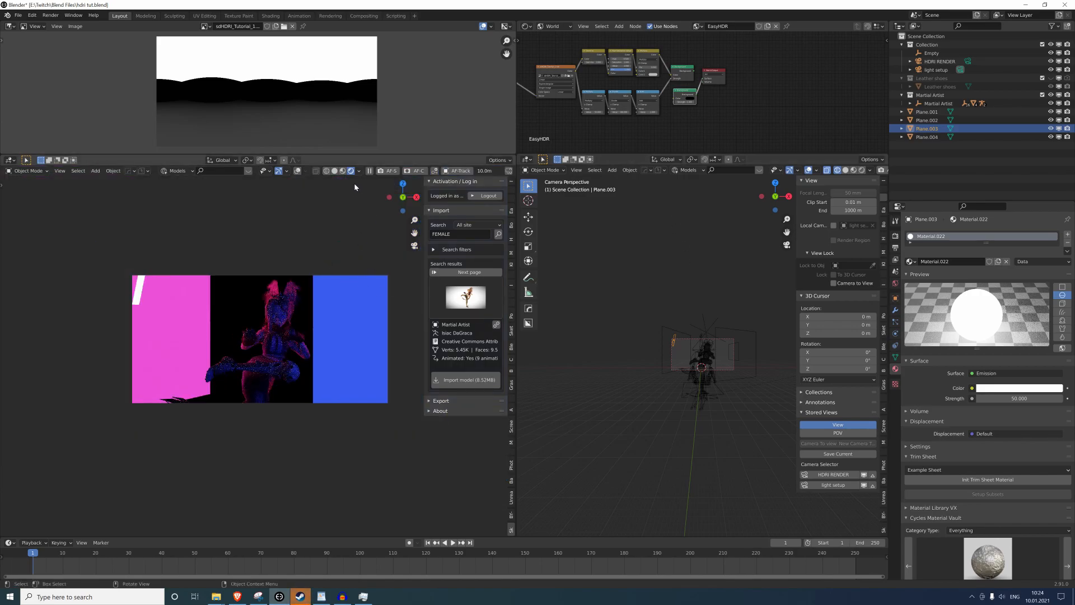
Switch the rendered camera viewport to solid shading, render the light-plane image, close the result, and deselect everything.
click(336, 172)
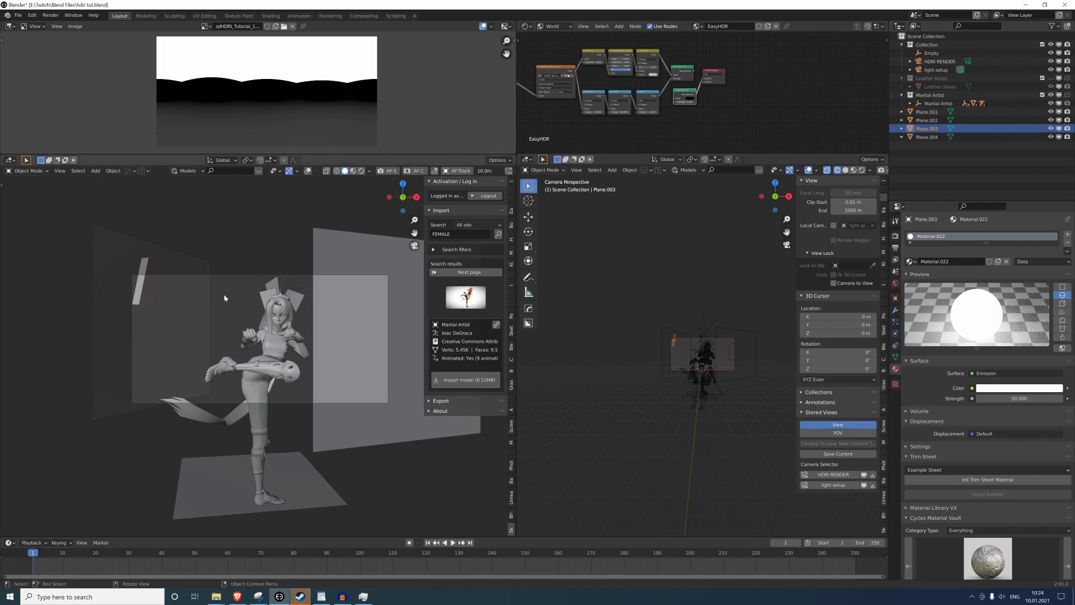
key(F12)
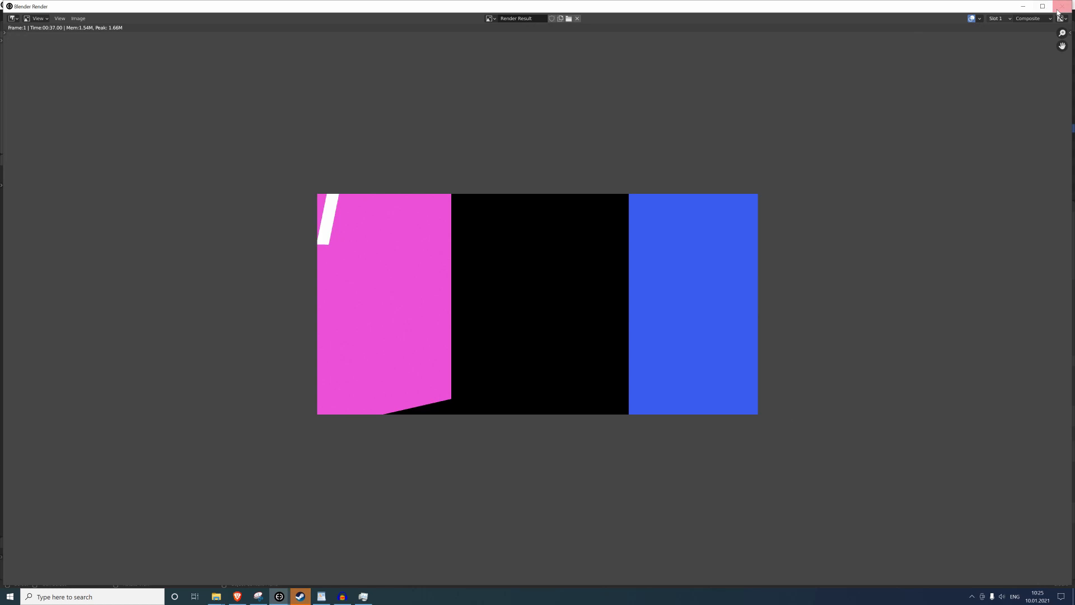
key(Escape)
click(606, 335)
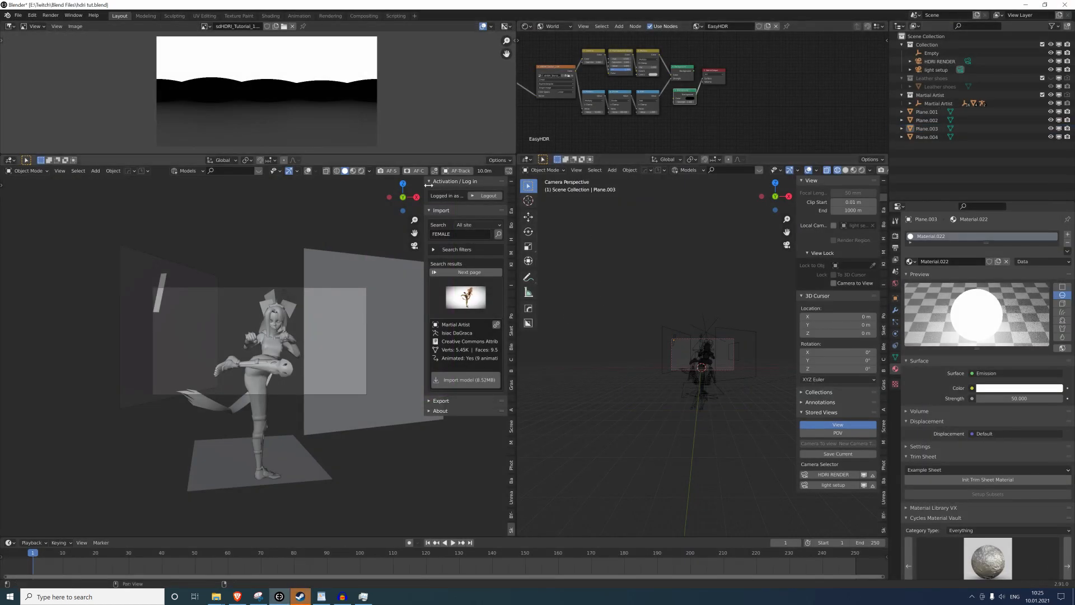
Load sdHDRI_Tutorial_5.hdr into the Environment Texture node of the EasyHDR world.
drag(693, 71, 706, 79)
middle_drag(729, 99, 750, 98)
scroll(451, 74, up, 3)
scroll(593, 88, up, 3)
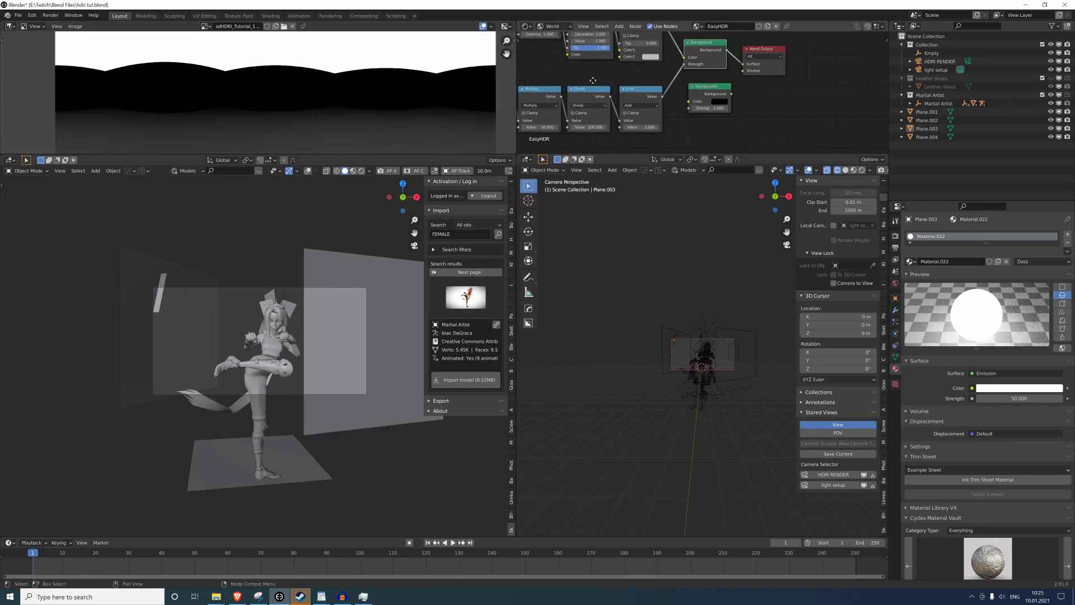
click(660, 64)
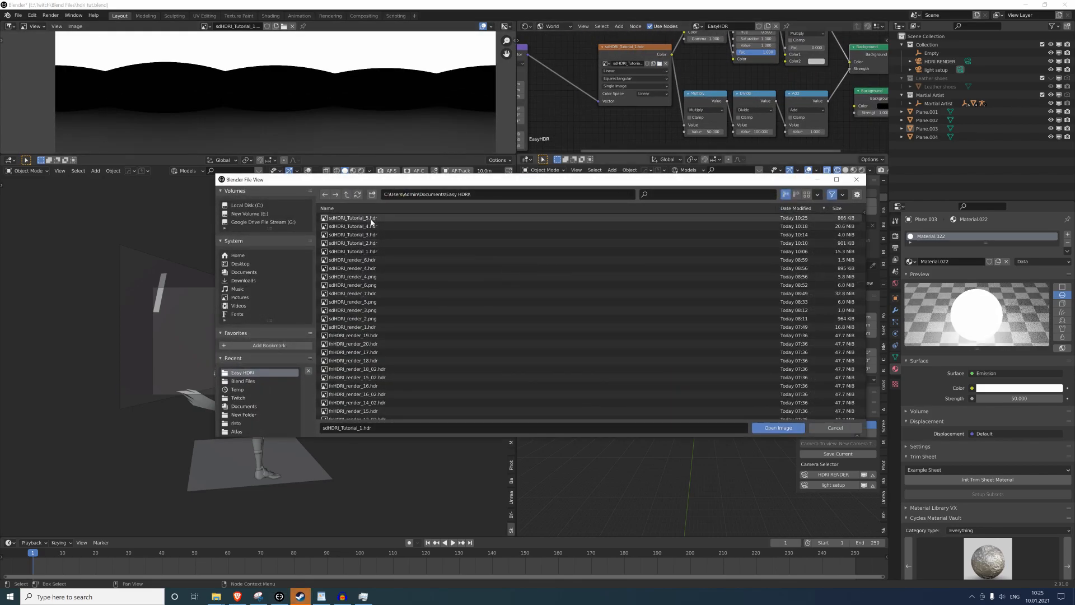
key(Escape)
Switch the camera viewport to rendered shading and delete the light planes Plane.001 through Plane.004.
click(361, 170)
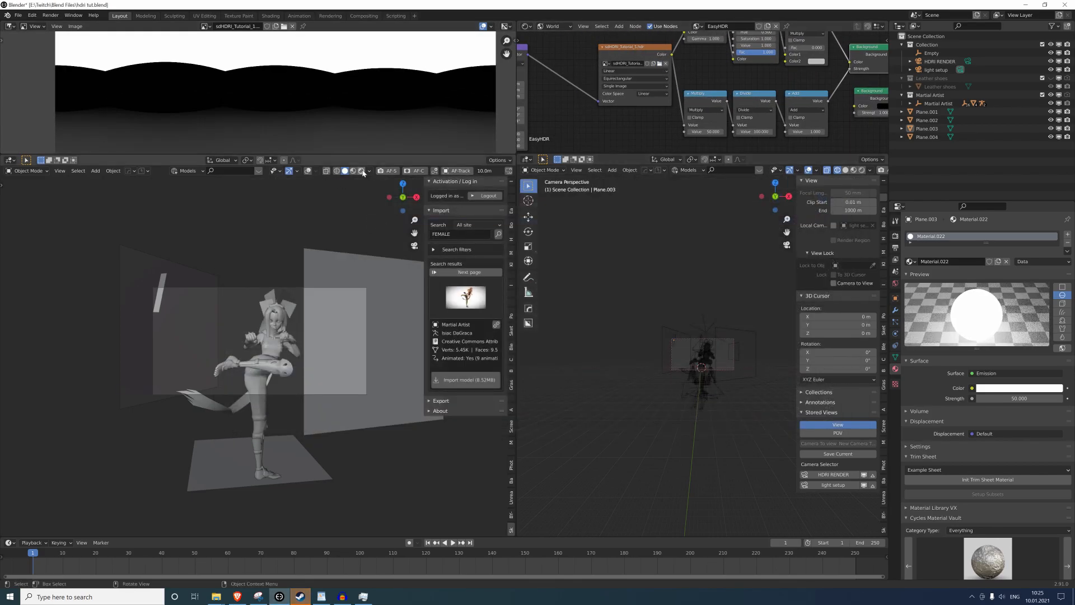
click(930, 112)
shift+click(930, 137)
key(Delete)
scroll(382, 280, up, 8)
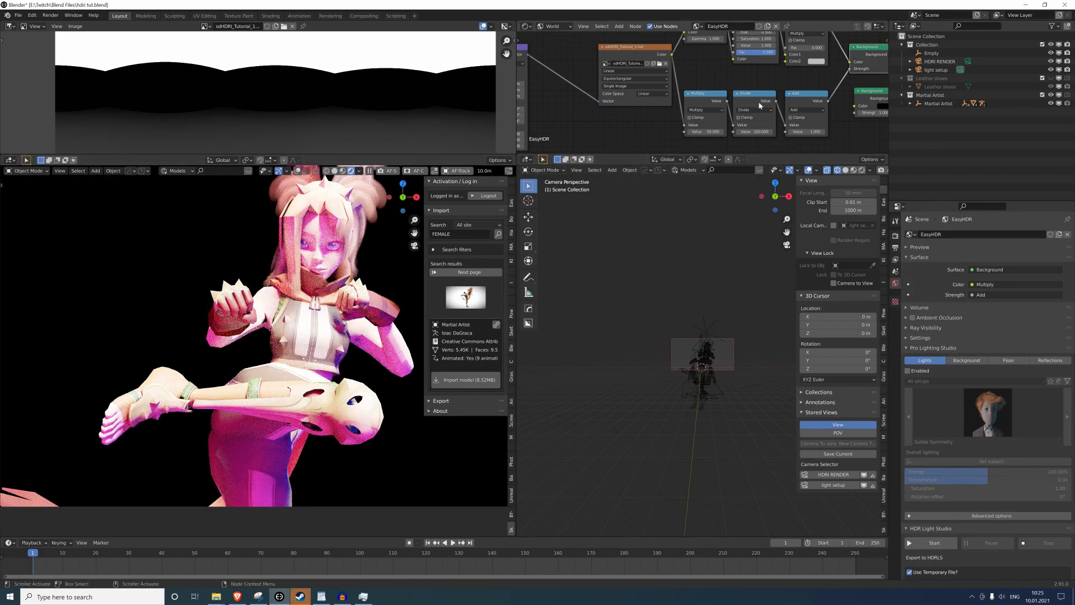
scroll(707, 140, up, 1)
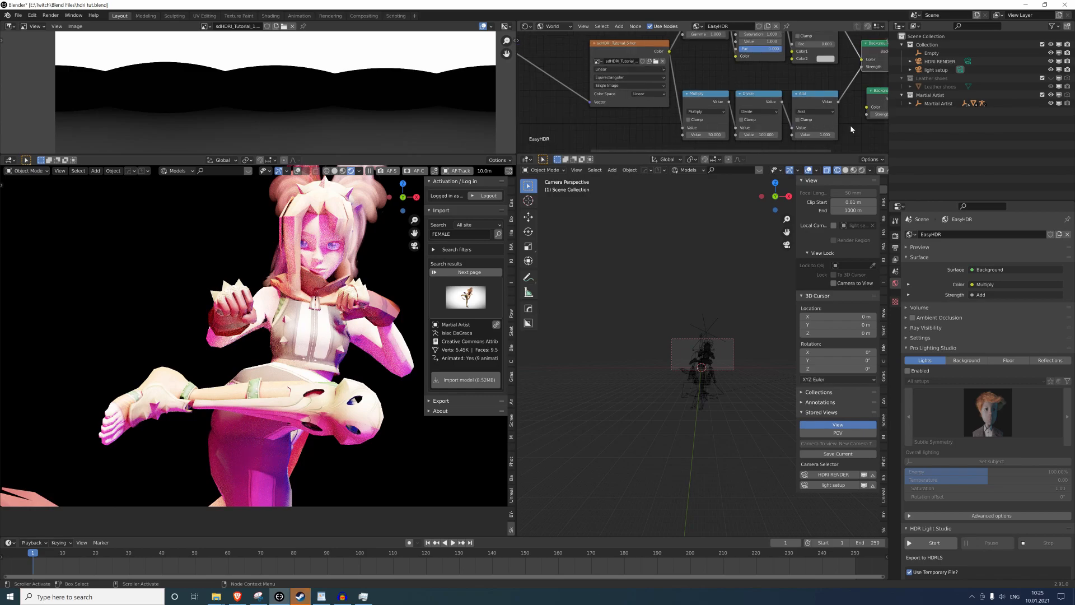
Try a value of 1 in the world's Multiply math node and raise it to 3.
double_click(707, 134)
text(1)
key(Return)
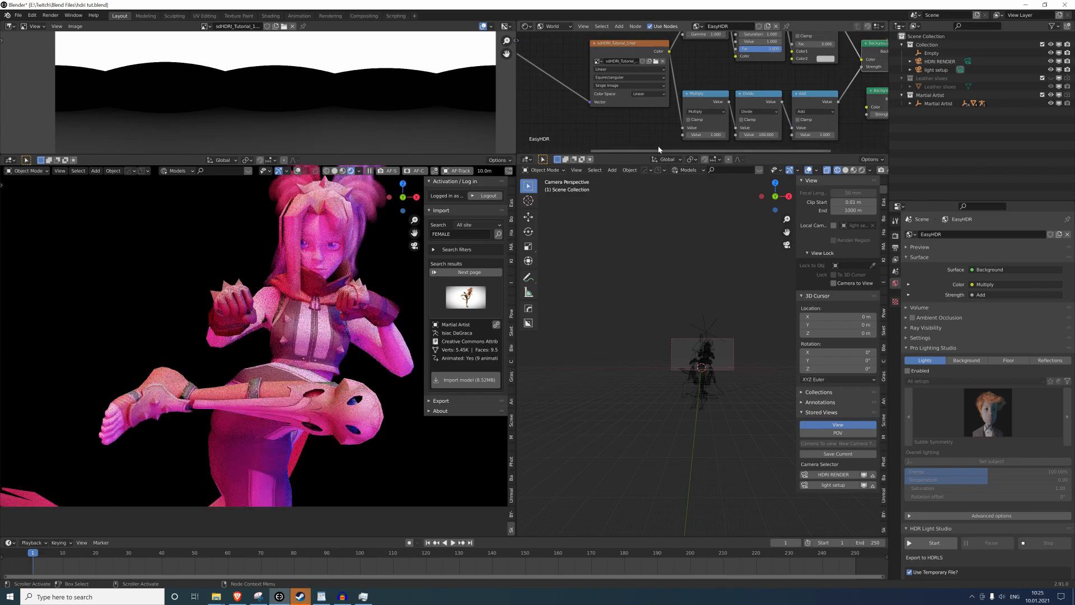
key(Return)
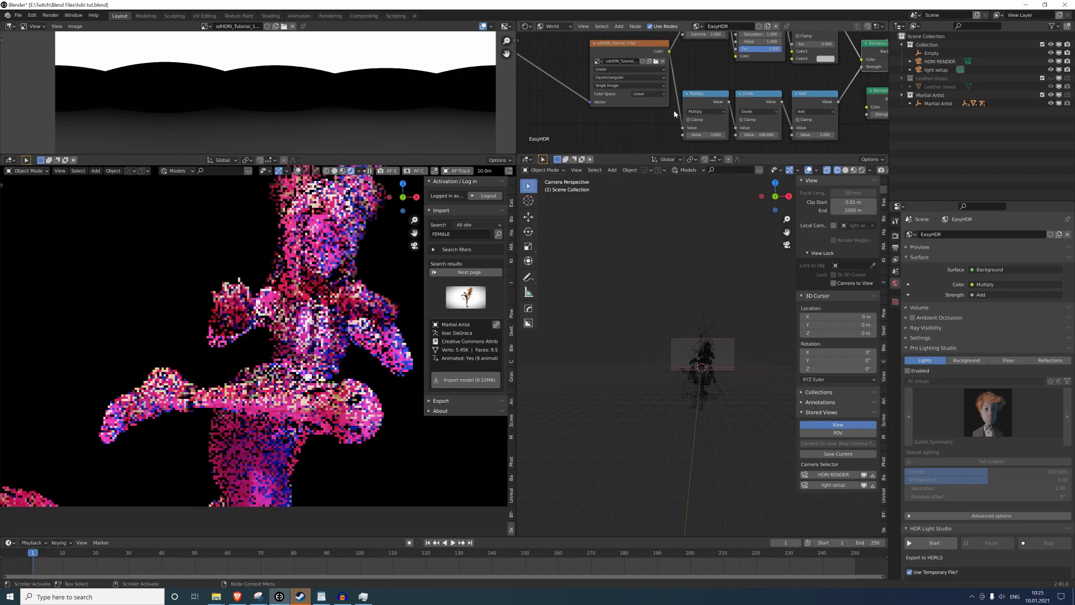
Adjust the world's Mapping node so the HDRI's pink light plane sits behind the martial artist.
scroll(616, 117, down, 3)
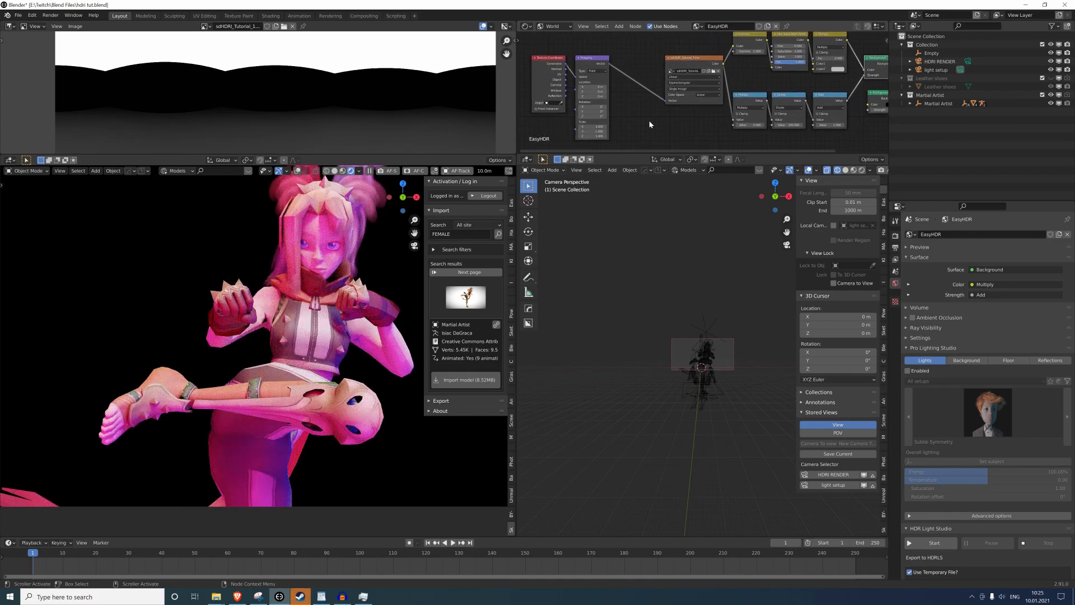
key(ctrl+z)
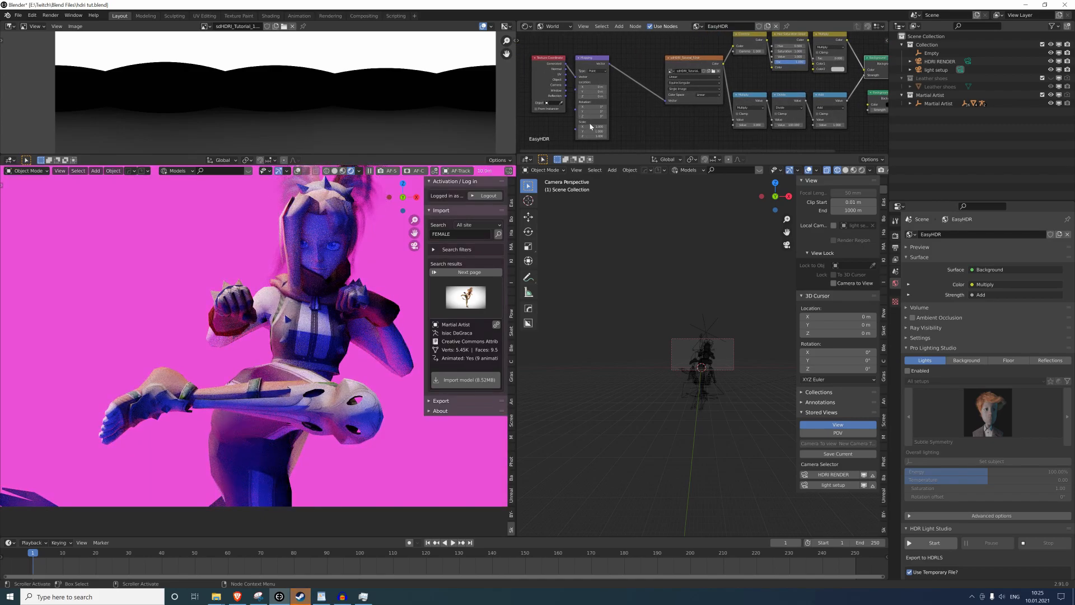
scroll(314, 272, down, 4)
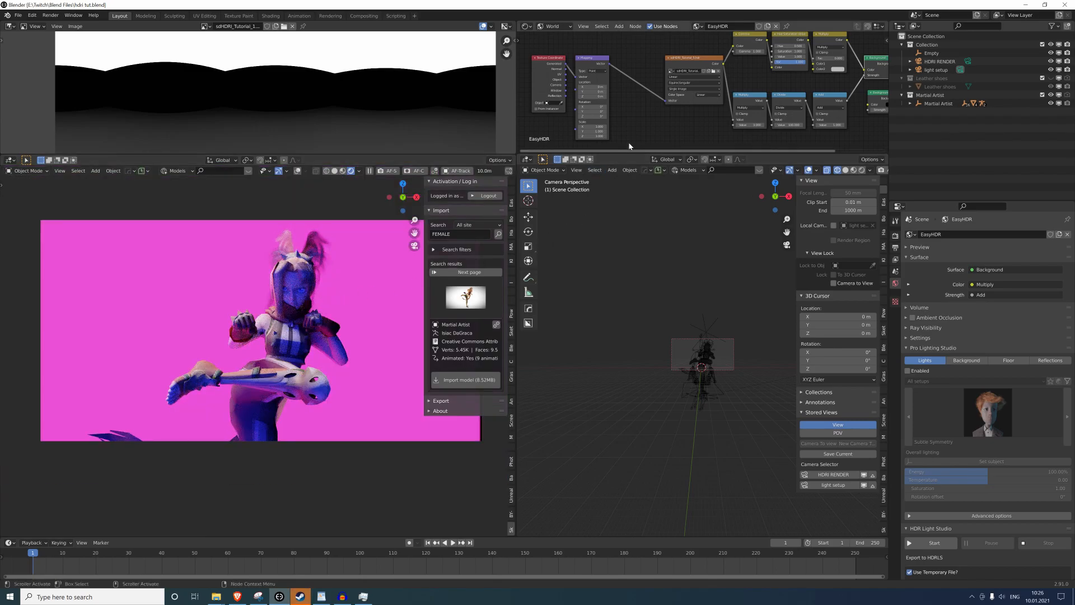
scroll(328, 360, up, 1)
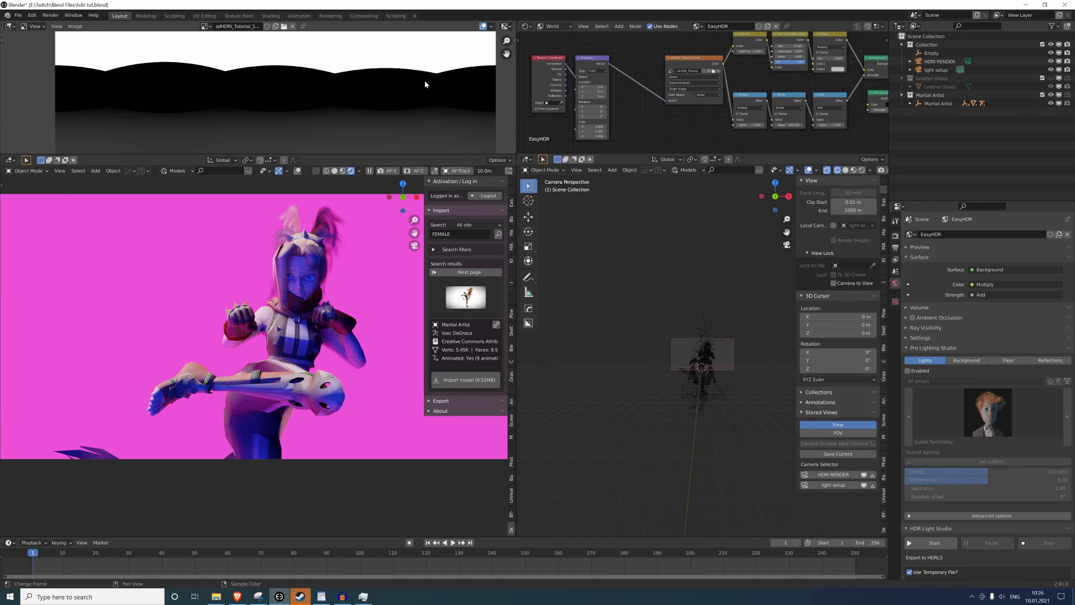
Load the HDRI folder's images in the Easy HDRI add-on and apply sdHDRI_render_7.hdr as the world environment.
click(712, 72)
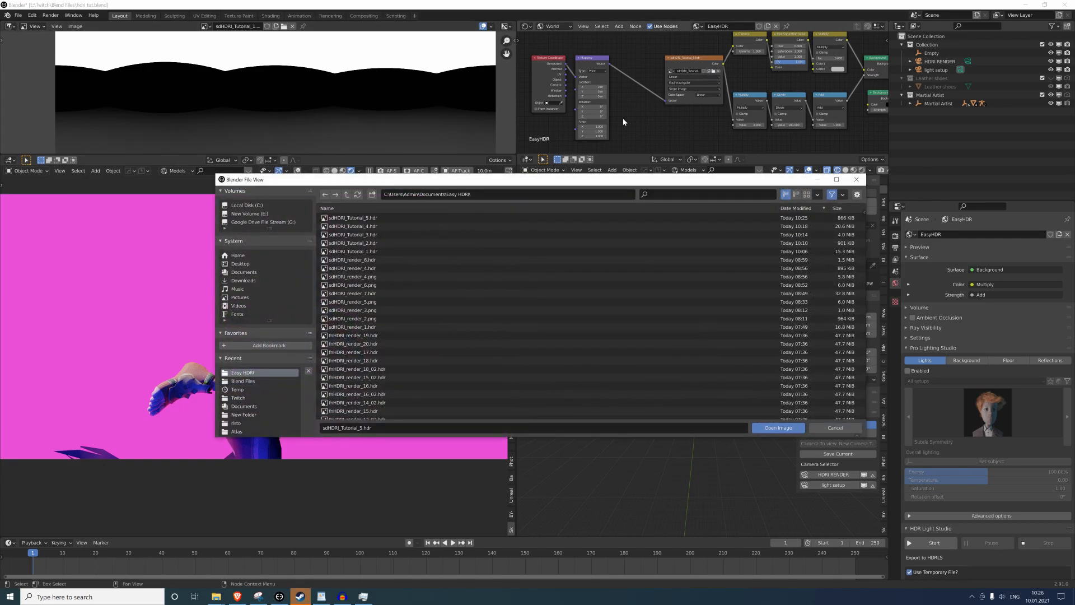
click(856, 179)
click(884, 205)
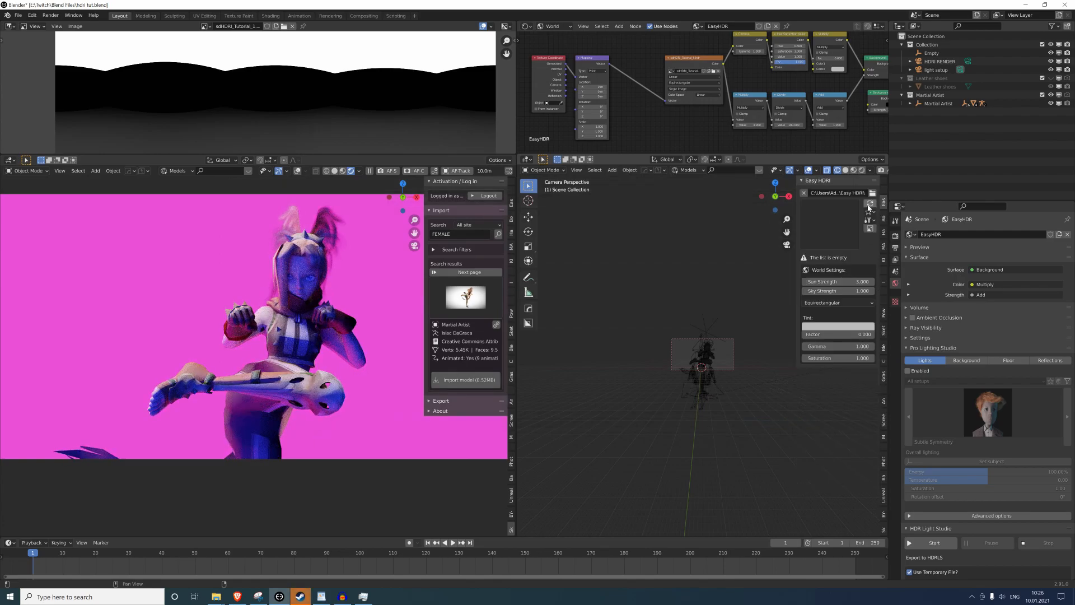
click(870, 206)
click(845, 233)
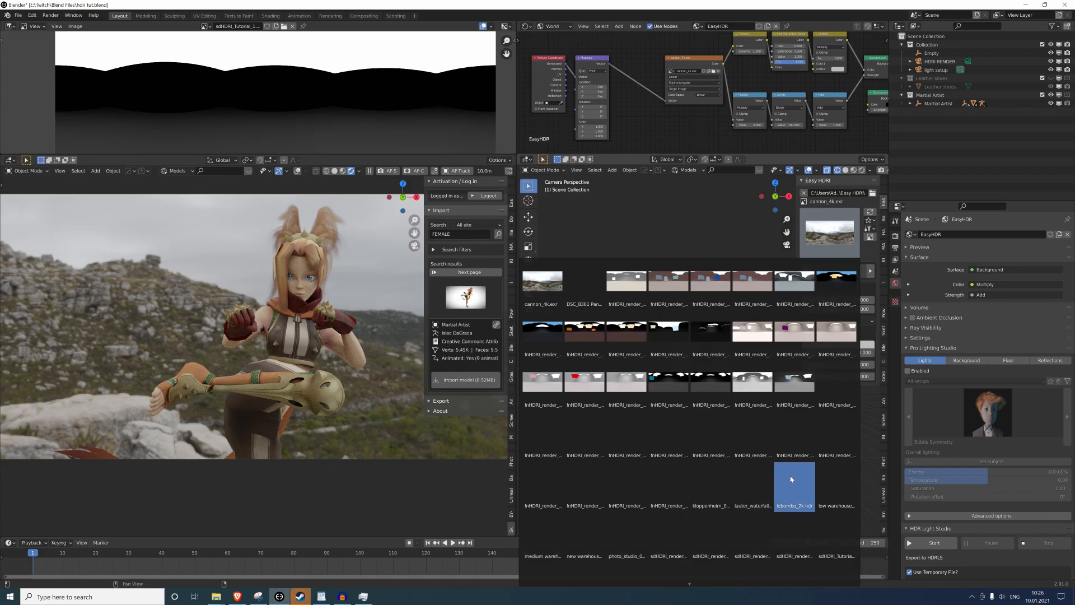
click(804, 541)
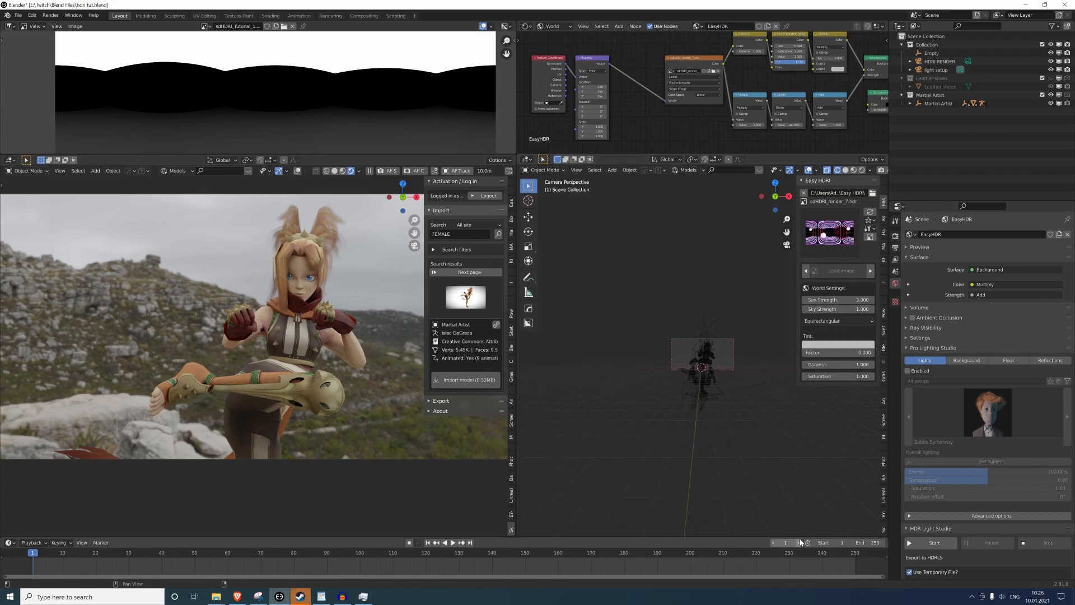
Inspect the neon environment around the martial artist from a wide angle and again through the camera.
scroll(307, 329, down, 5)
middle_drag(307, 329, 332, 343)
scroll(286, 344, down, 3)
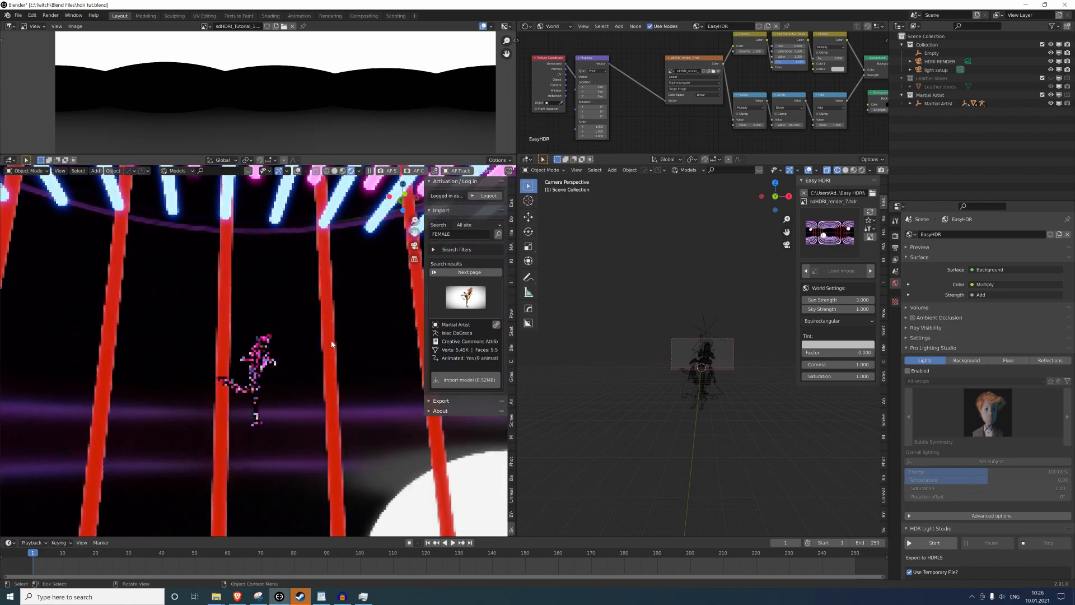
key(KP_0)
scroll(330, 338, up, 7)
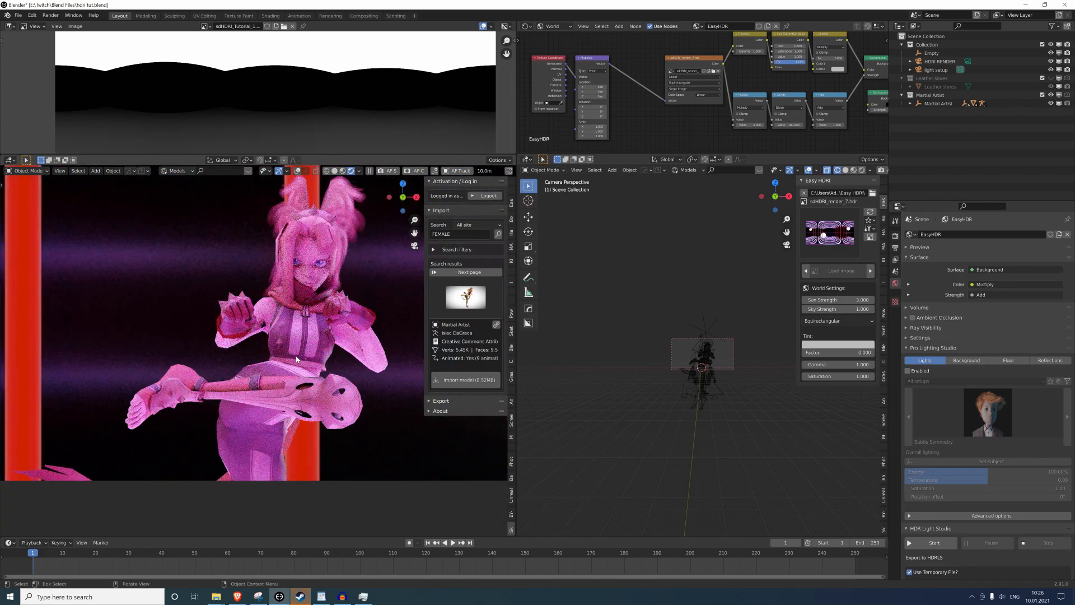
Try sdHDRI_render_4.hdr and sdHDRI_render_6.hdr as world environments, viewing the martial artist from the side.
click(855, 246)
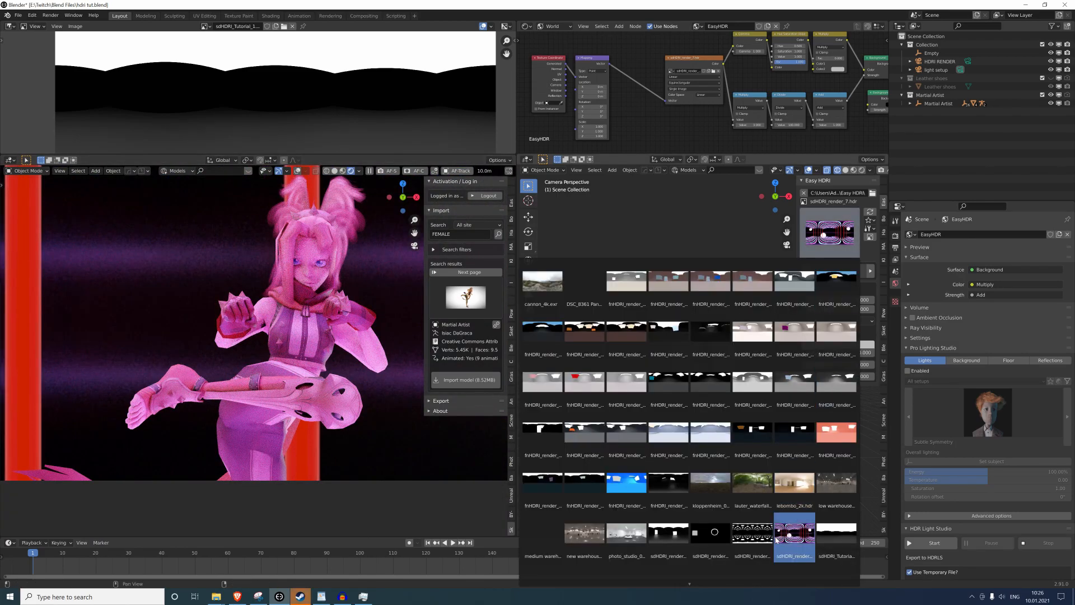
click(711, 535)
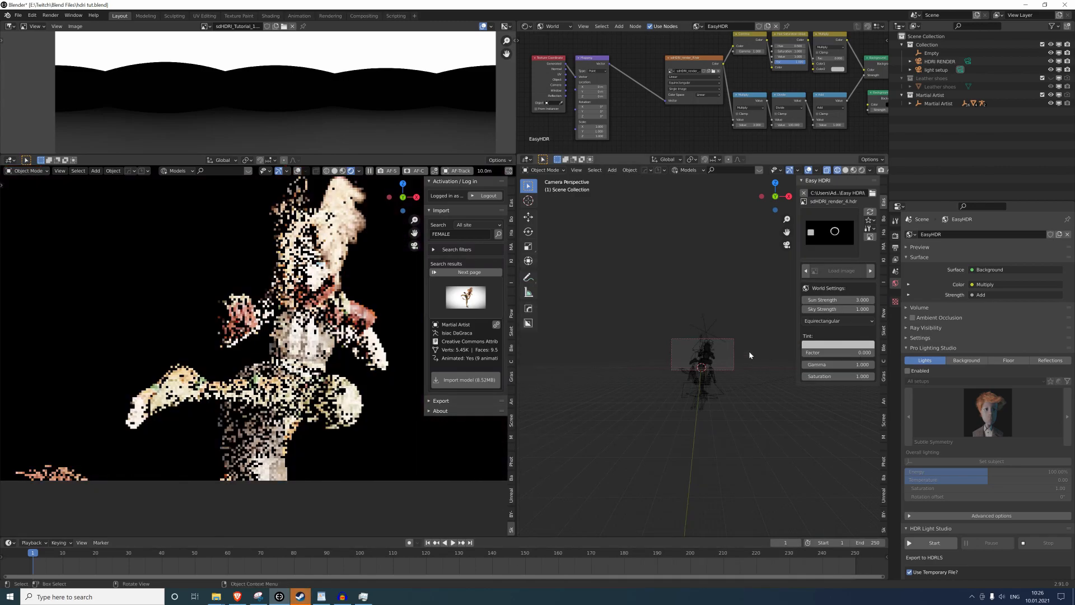
scroll(301, 317, down, 3)
middle_drag(300, 313, 372, 320)
click(834, 231)
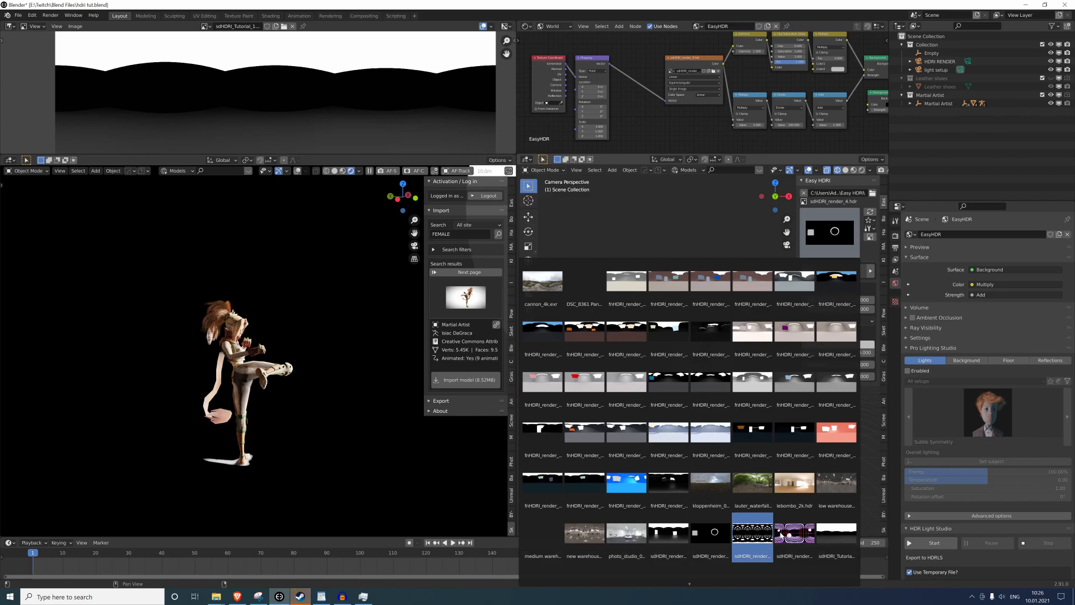
click(691, 583)
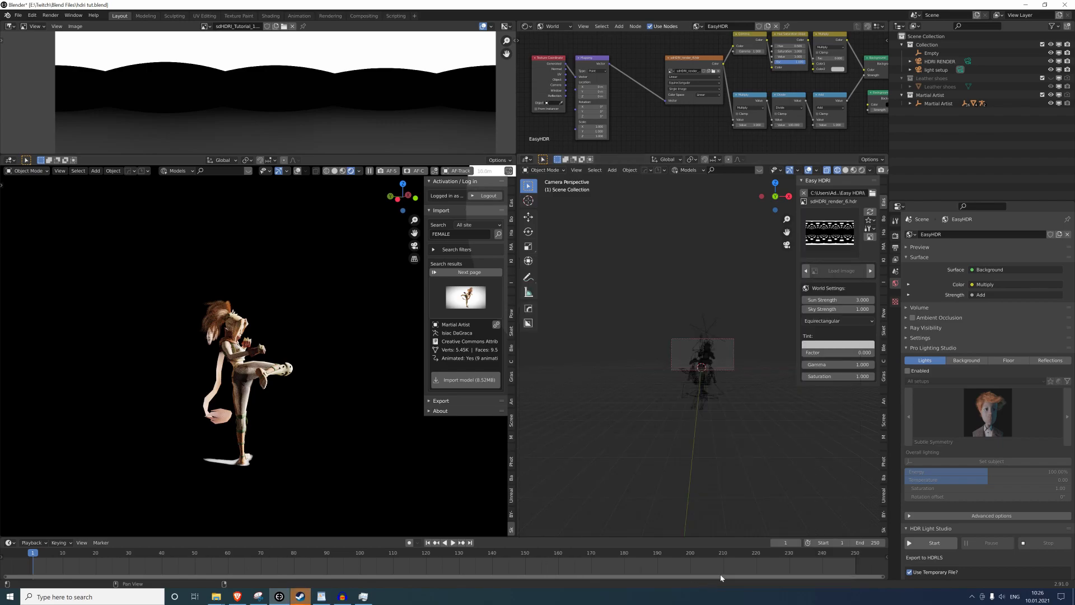
Apply sdHDRI_render_1.hdr as the world environment and view the martial artist against its white light panel.
click(830, 231)
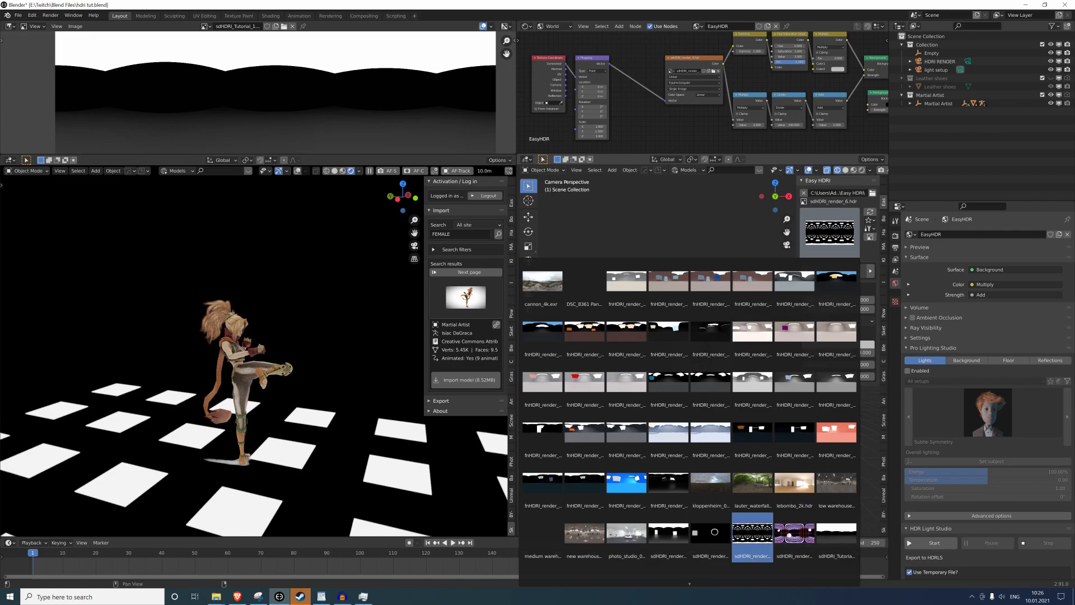
scroll(692, 576, down, 1)
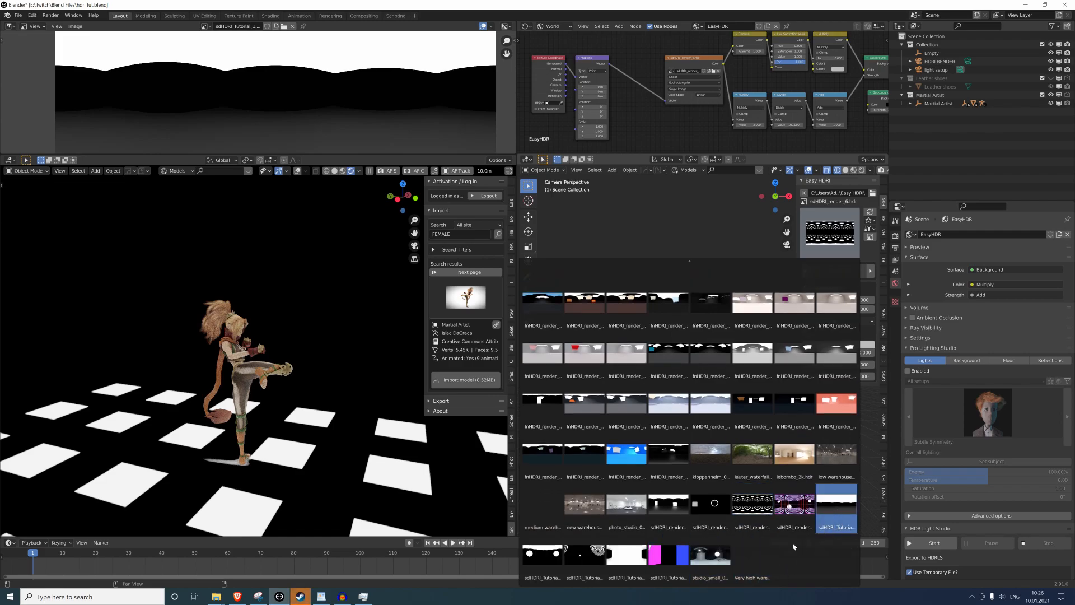
click(671, 503)
middle_drag(333, 322, 348, 340)
scroll(348, 340, down, 4)
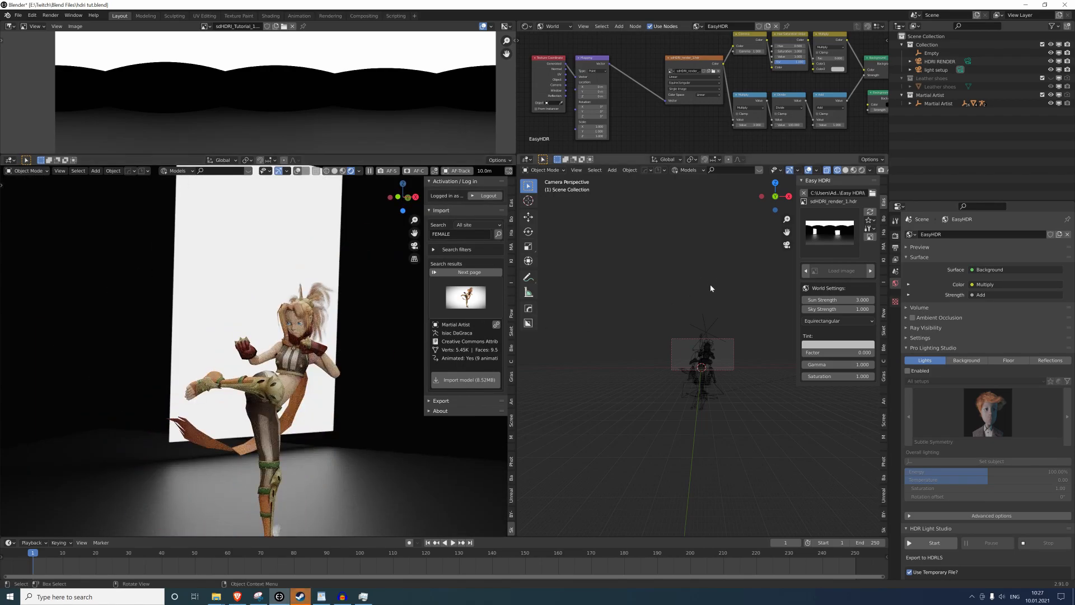